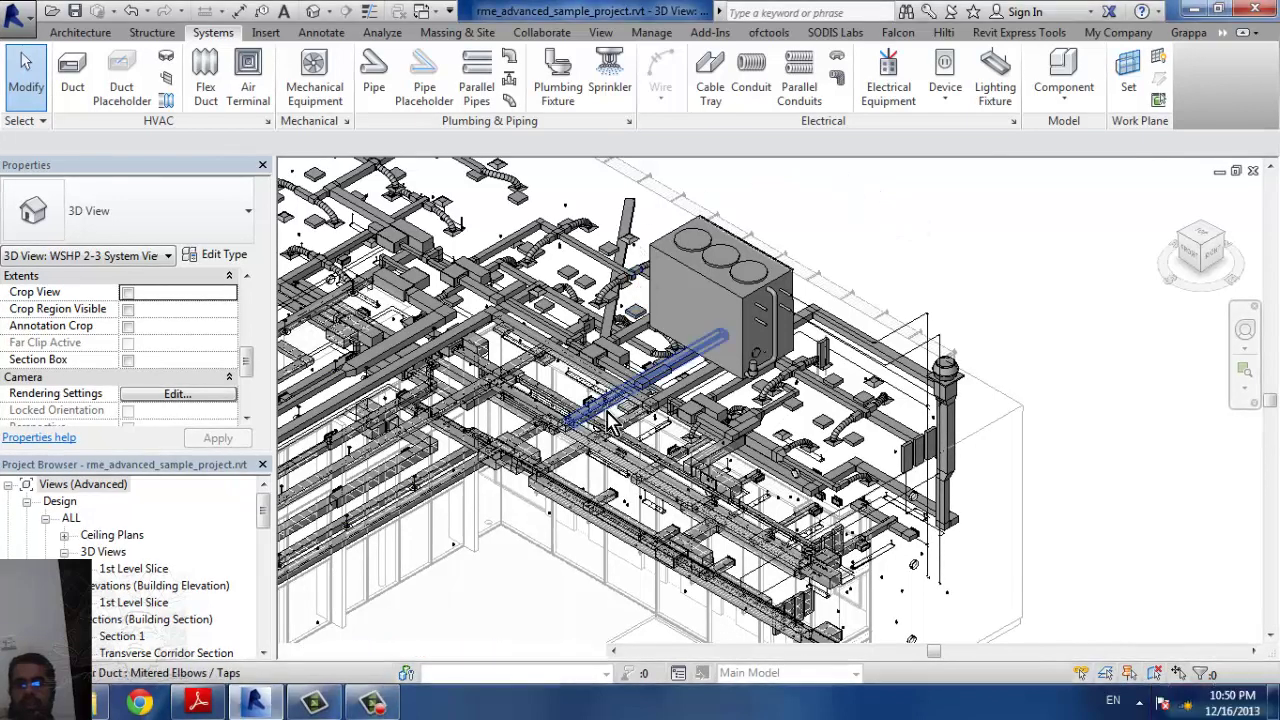
Step: Draw an L-shaped rectangular duct with the DT command above the existing ductwork
scroll(630, 395, "up", 5)
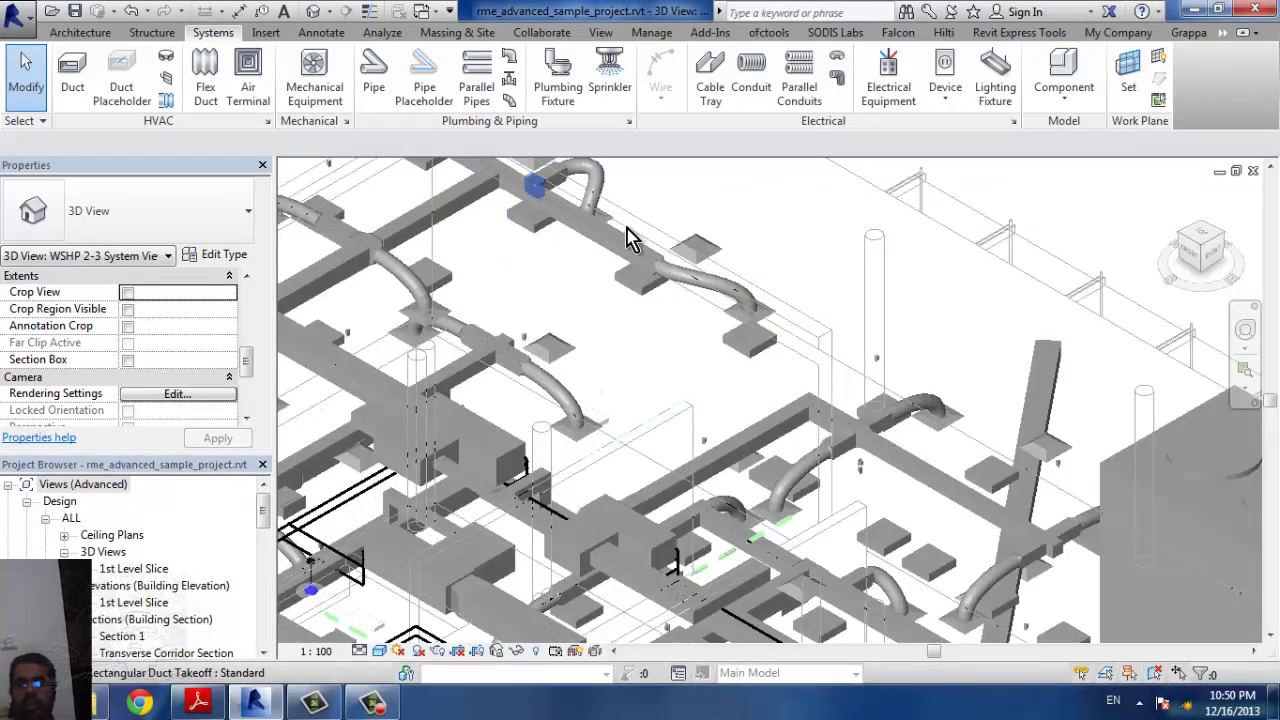
scroll(630, 395, "down", 5)
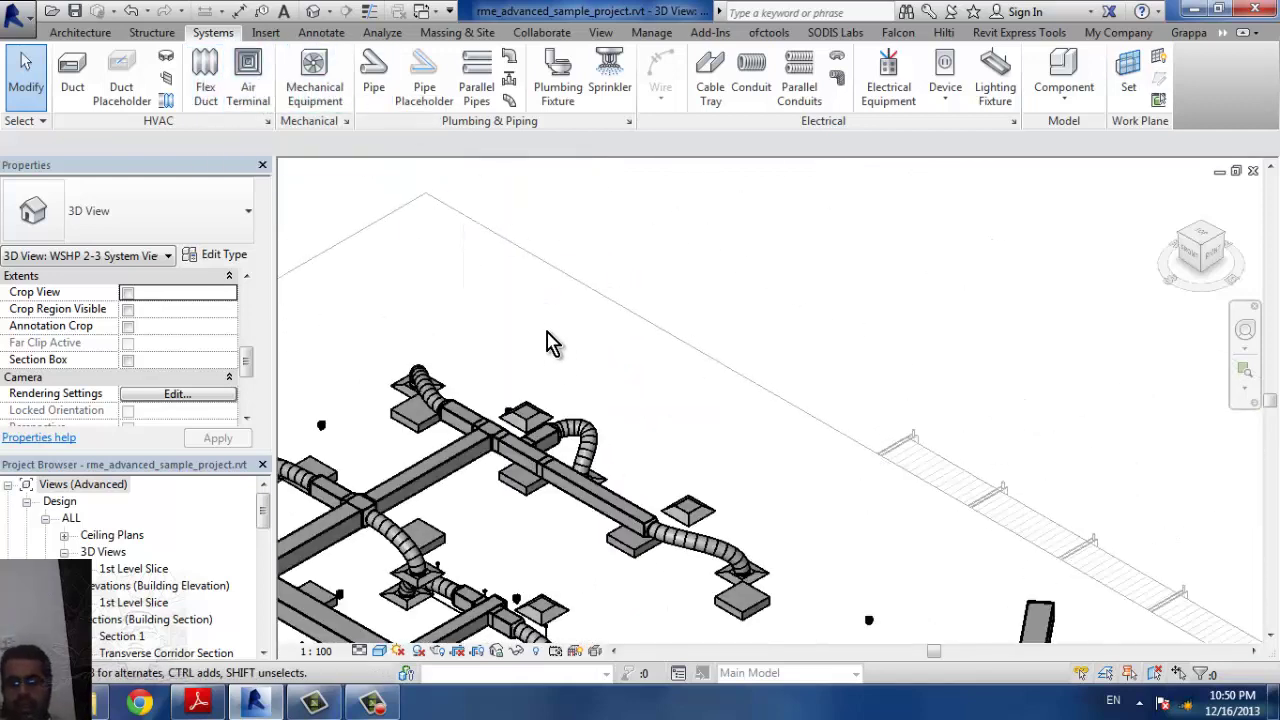
key("d")
key("t")
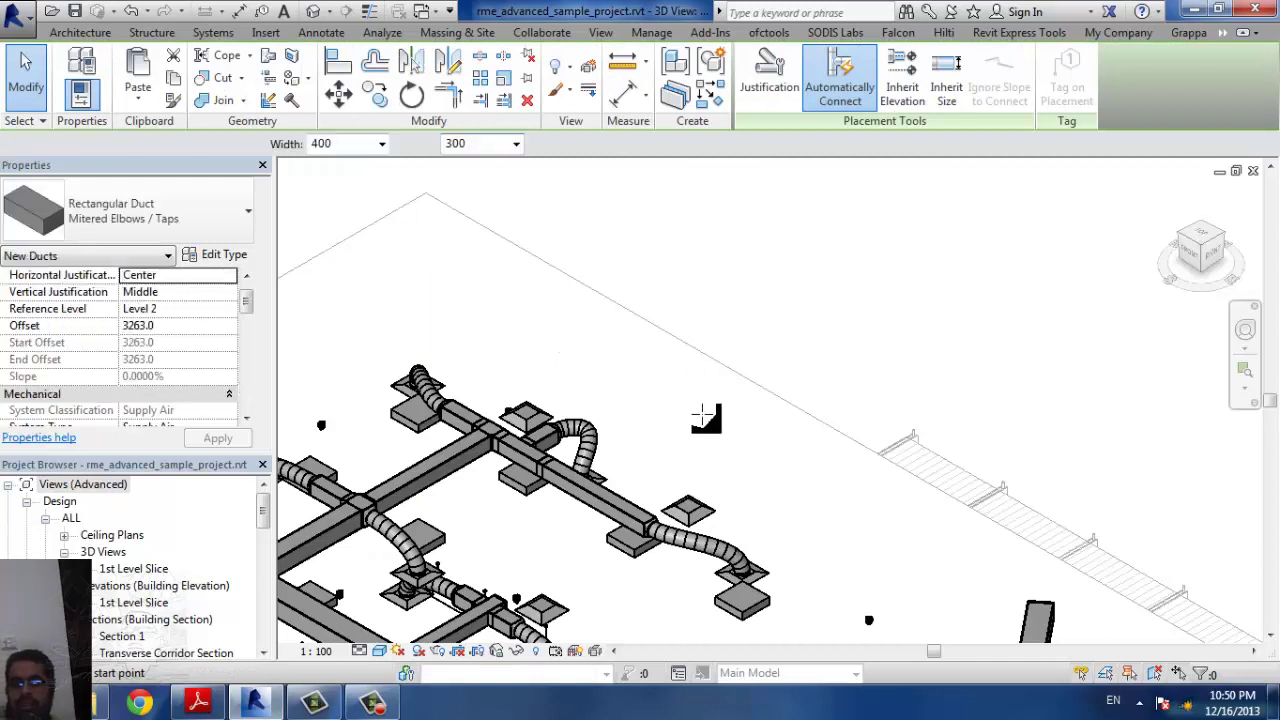
left_click(705, 415)
left_click(465, 275)
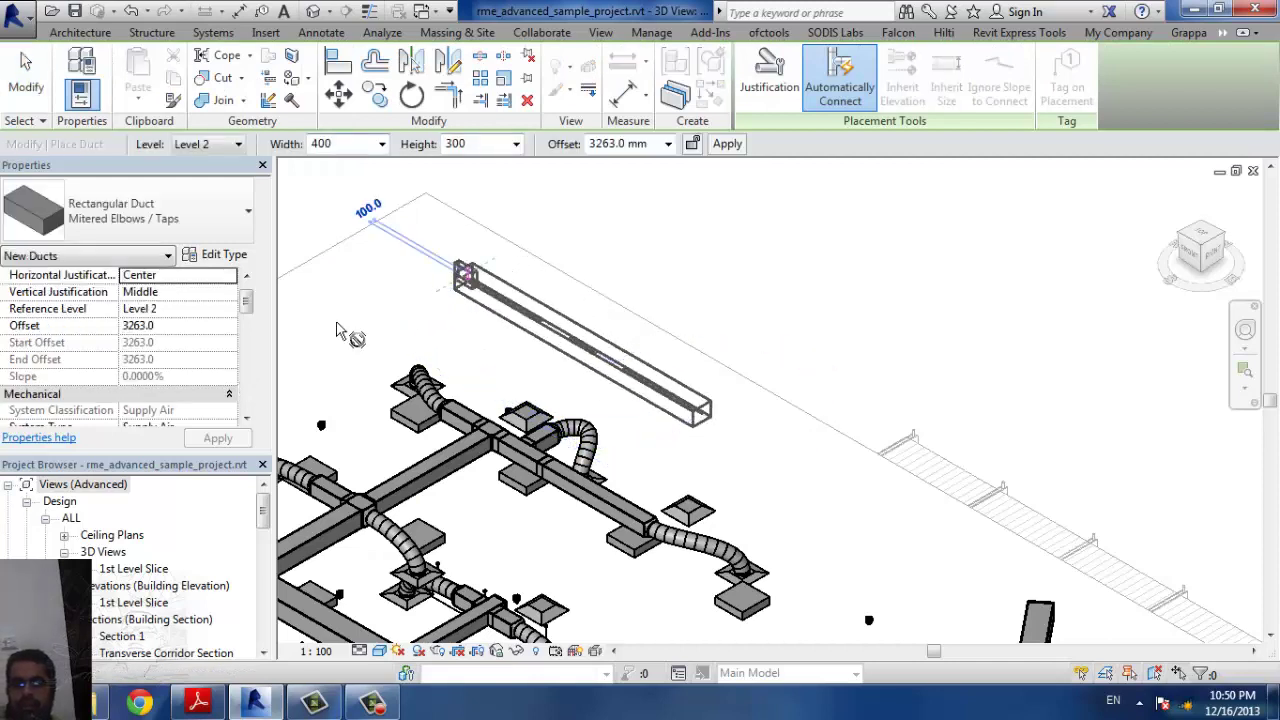
left_click(307, 380)
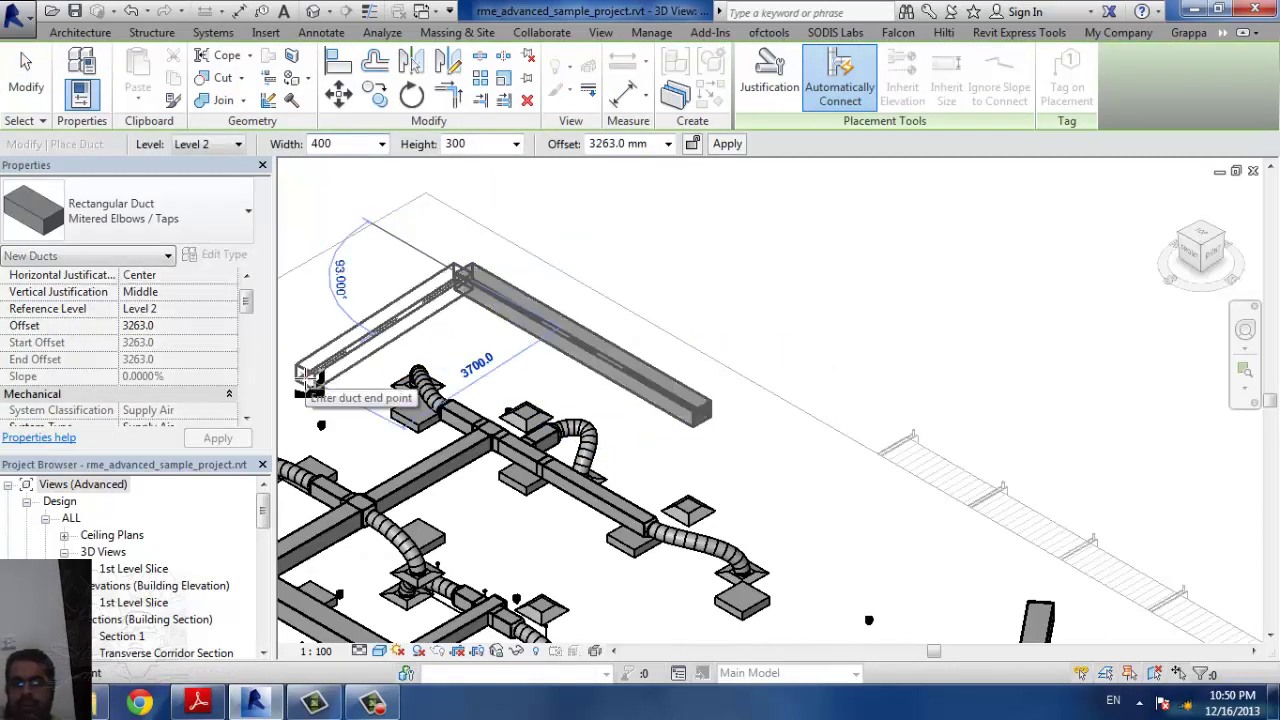
key("Escape")
key("Escape")
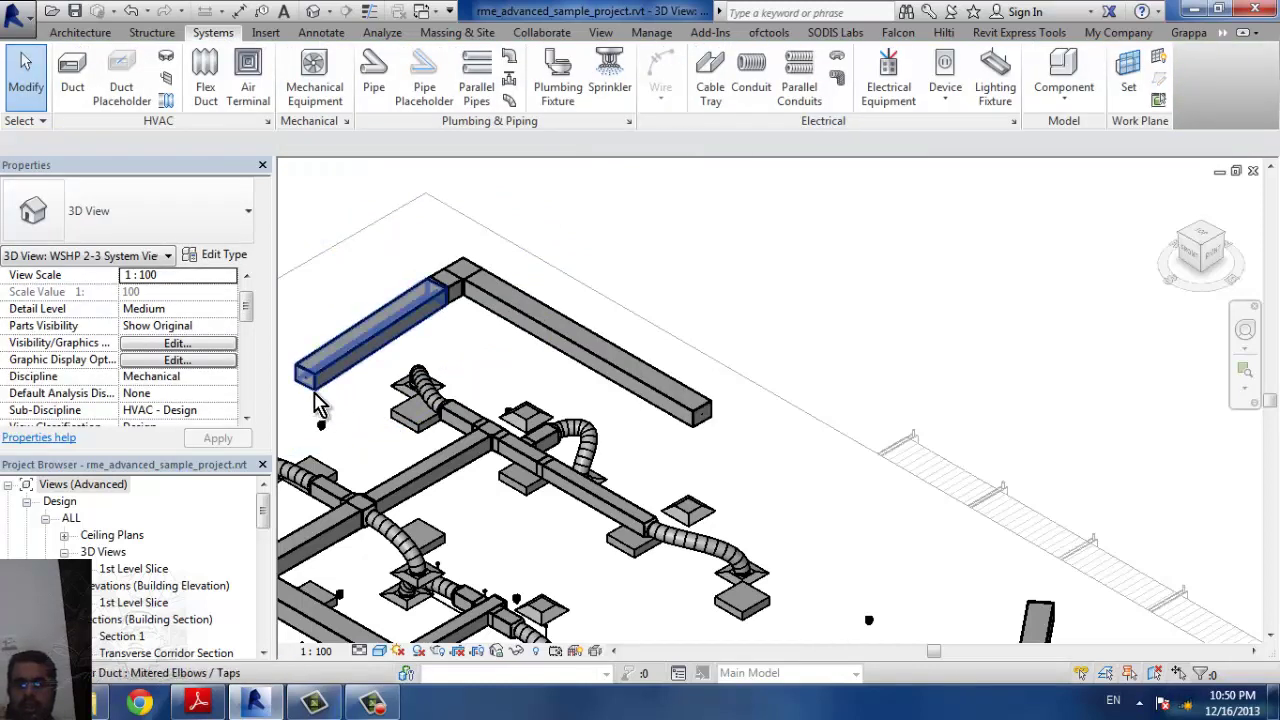
Step: Select the whole new duct run and cap both of its open ends
key("Tab")
left_click(350, 440)
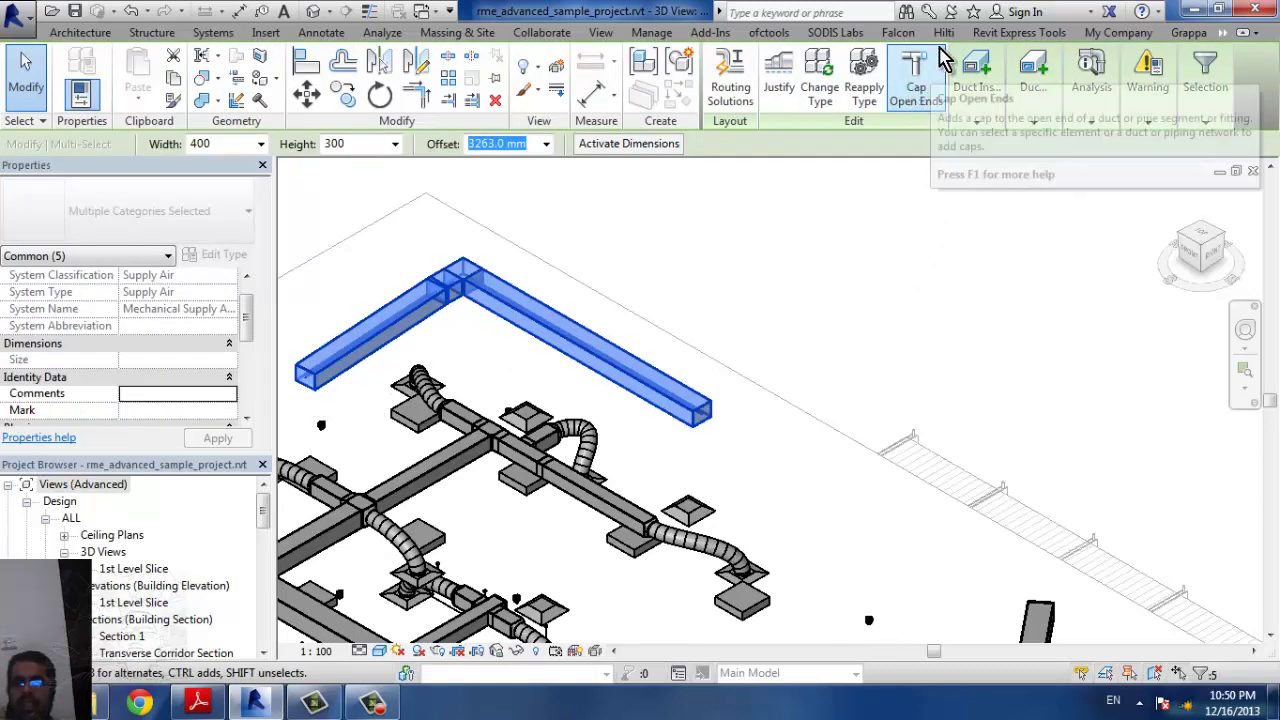
left_click(925, 92)
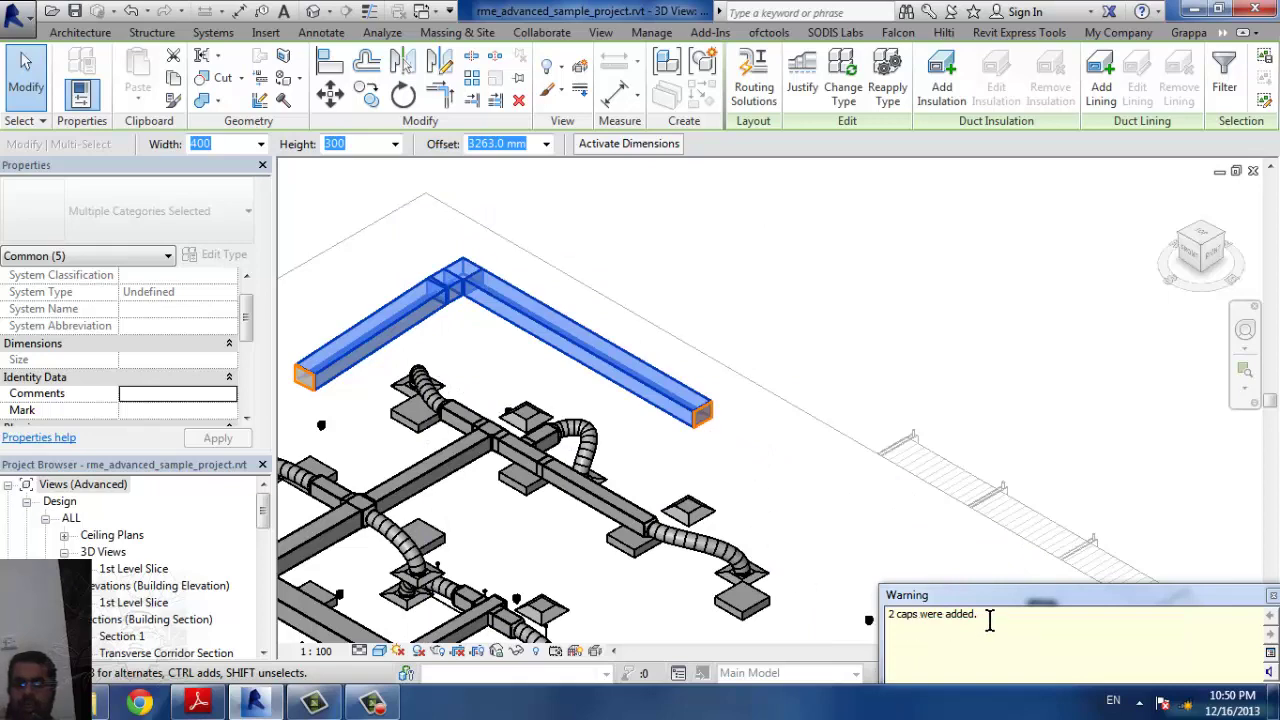
left_click(783, 275)
scroll(371, 300, "up", 2)
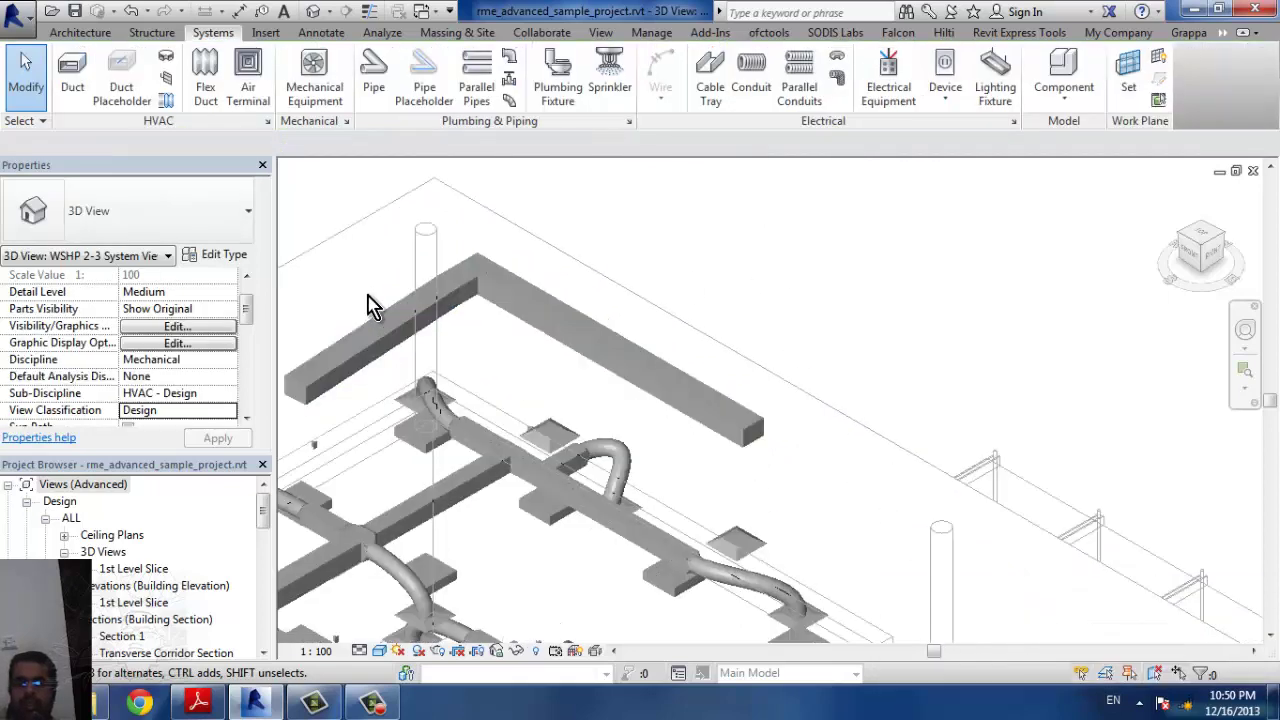
scroll(605, 315, "down", 2)
scroll(637, 363, "up", 3)
left_click_drag(620, 437, 757, 251)
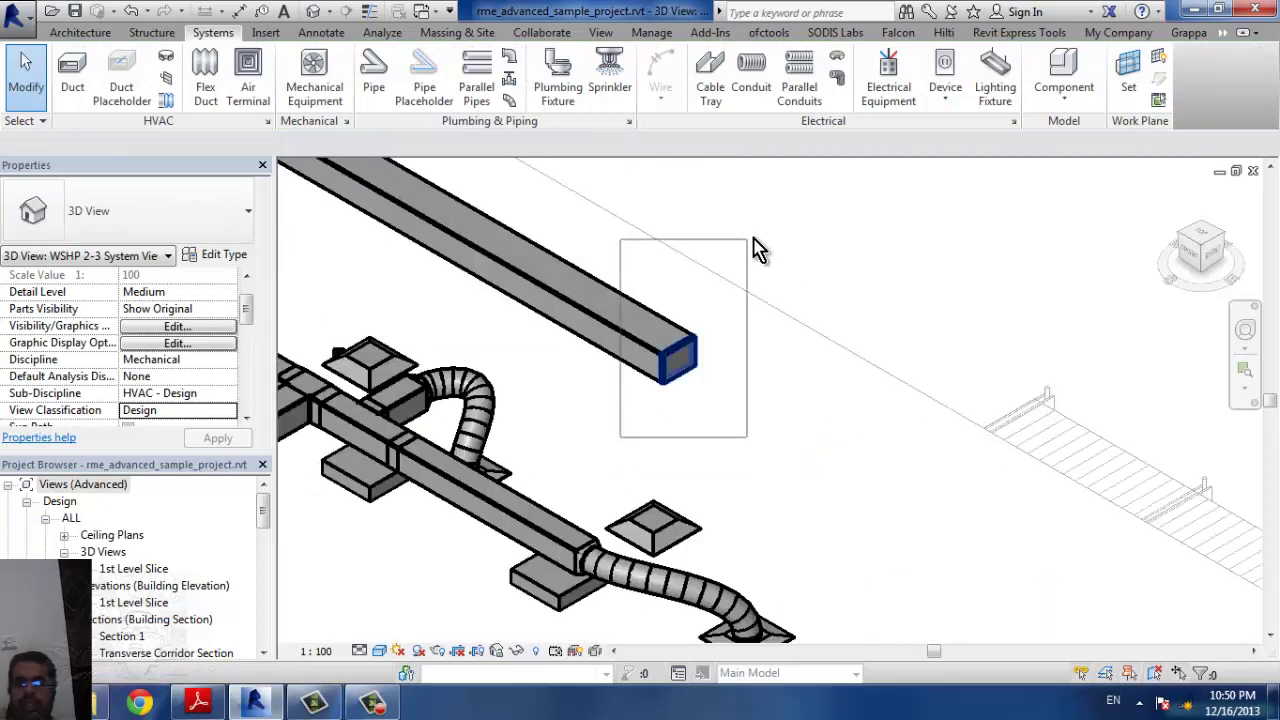
scroll(560, 429, "down", 2)
mouse_move(560, 429)
middle_mouse_down("shift")
mouse_move(994, 420)
mouse_move(606, 400)
middle_mouse_up("shift")
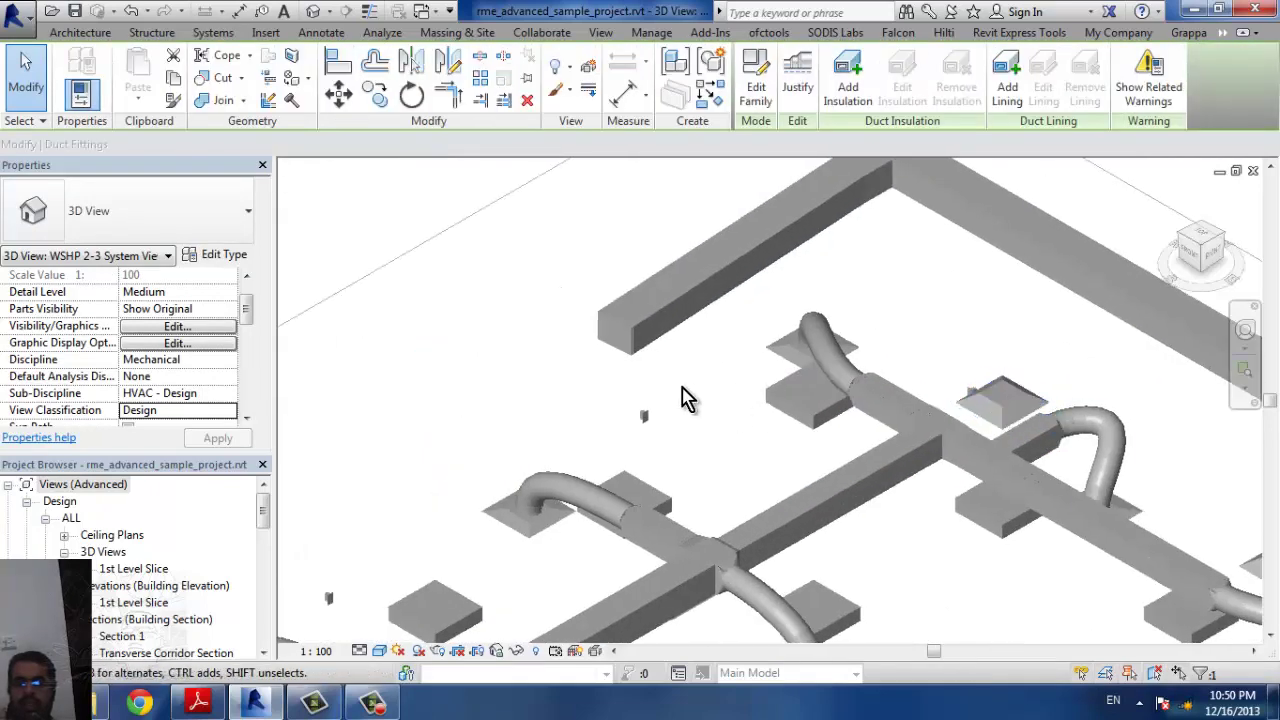
scroll(531, 405, "up", 2)
left_click(531, 405)
left_click_drag(531, 405, 690, 232)
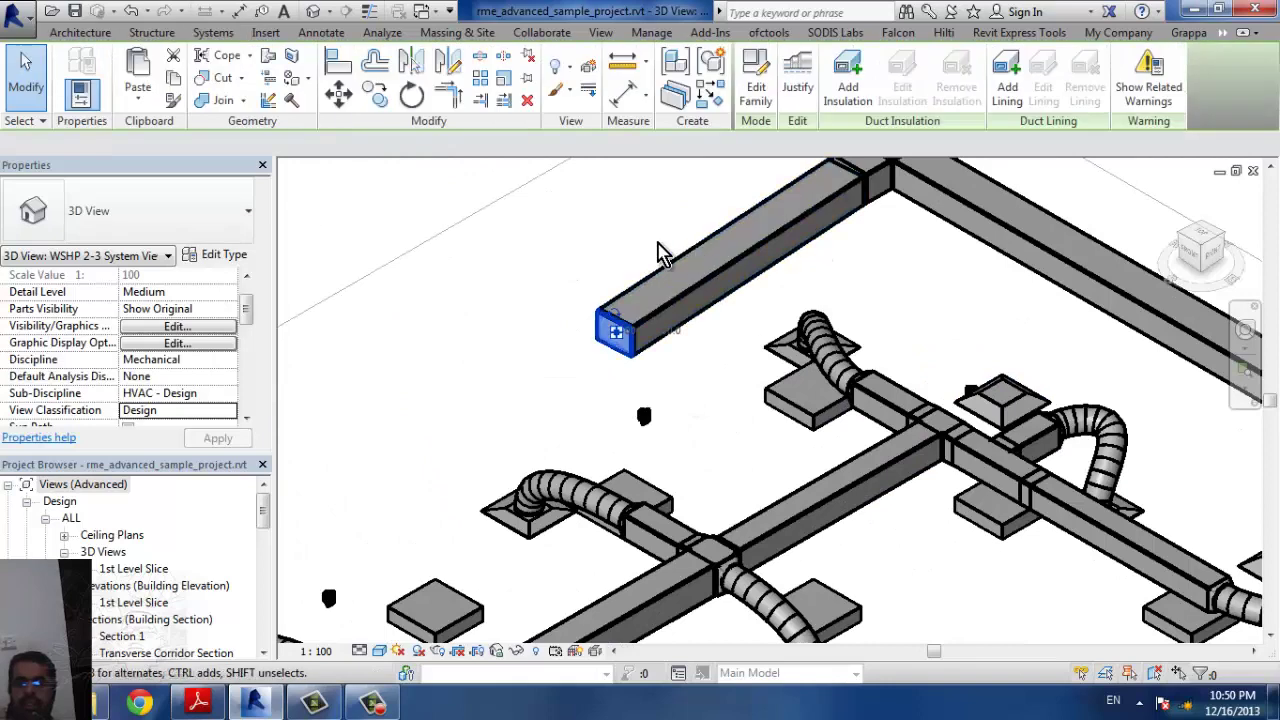
scroll(410, 469, "up", 3)
scroll(410, 469, "down", 1)
left_click(457, 371)
scroll(463, 303, "down", 2)
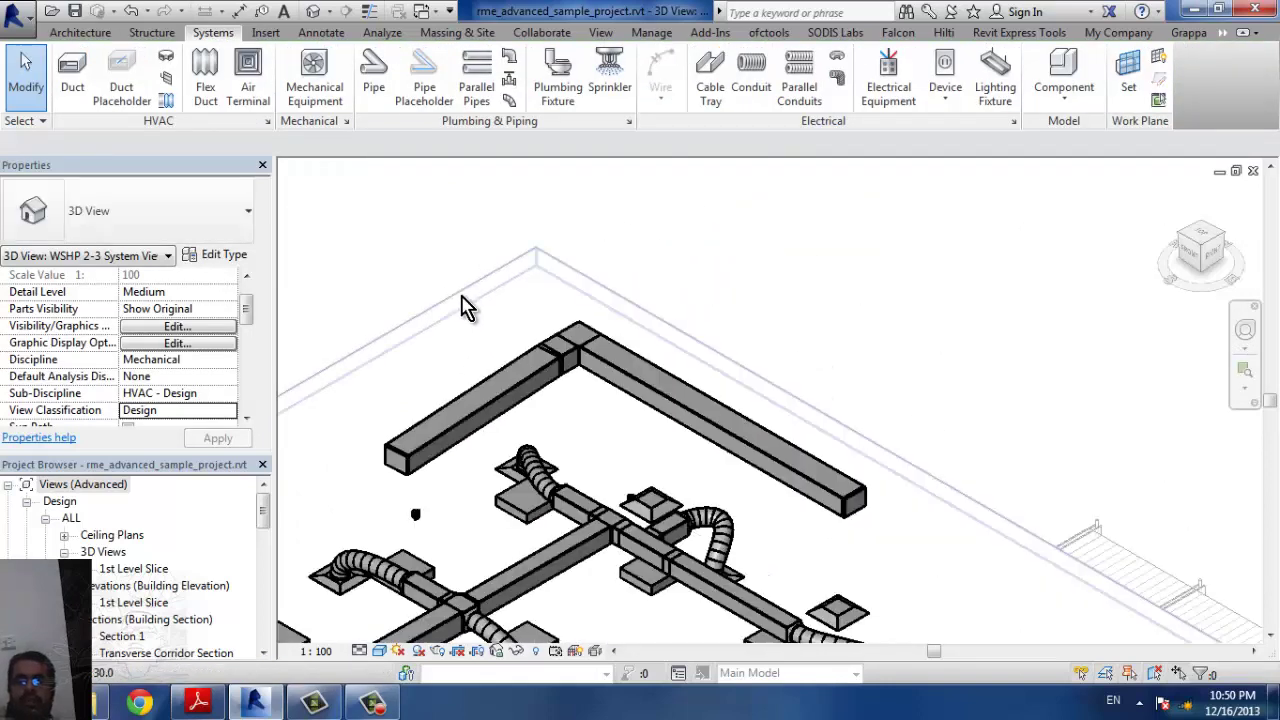
scroll(380, 191, "down", 2)
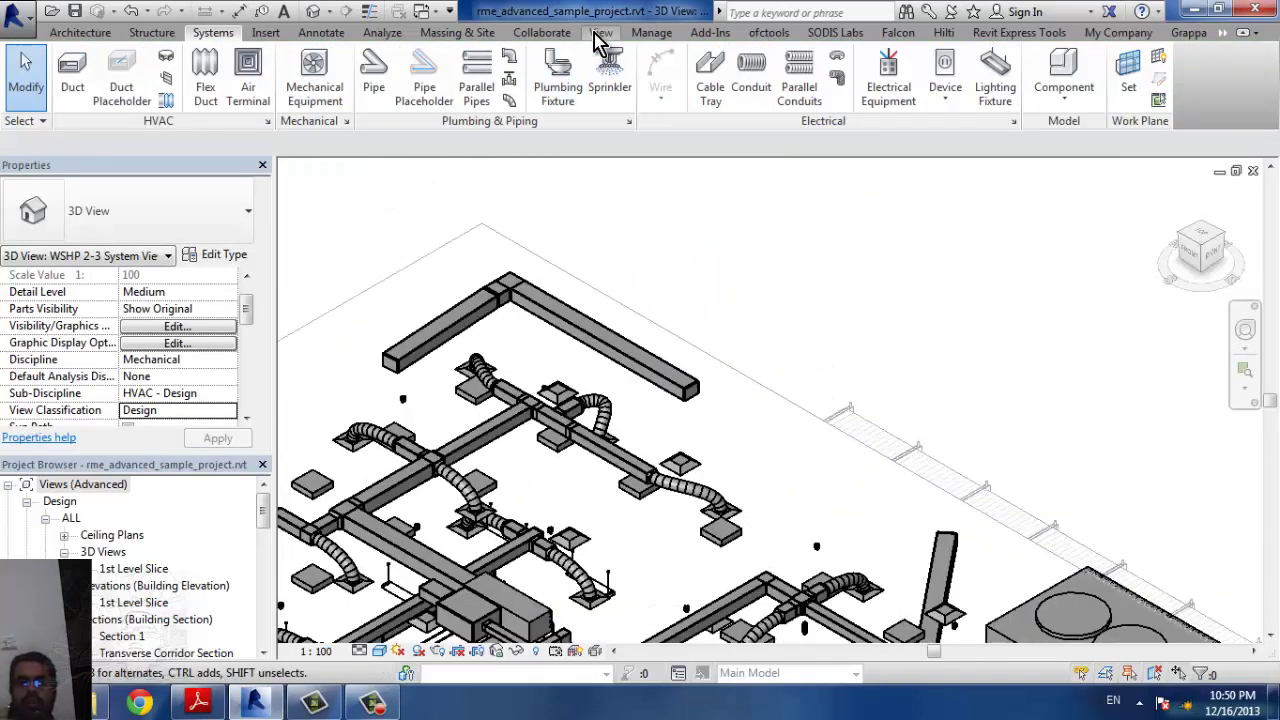
left_click(600, 32)
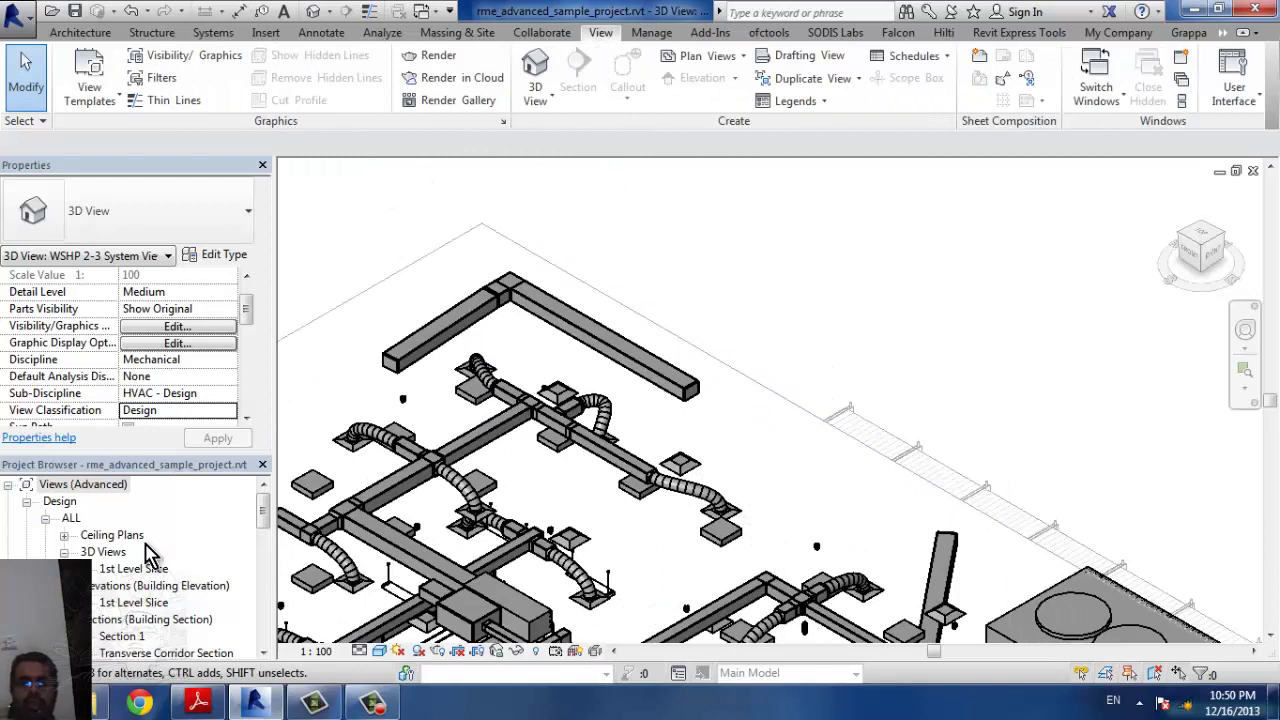
Step: Open the Level 2 Ceiling Plan from the Project Browser
left_click(112, 535)
left_click(64, 535)
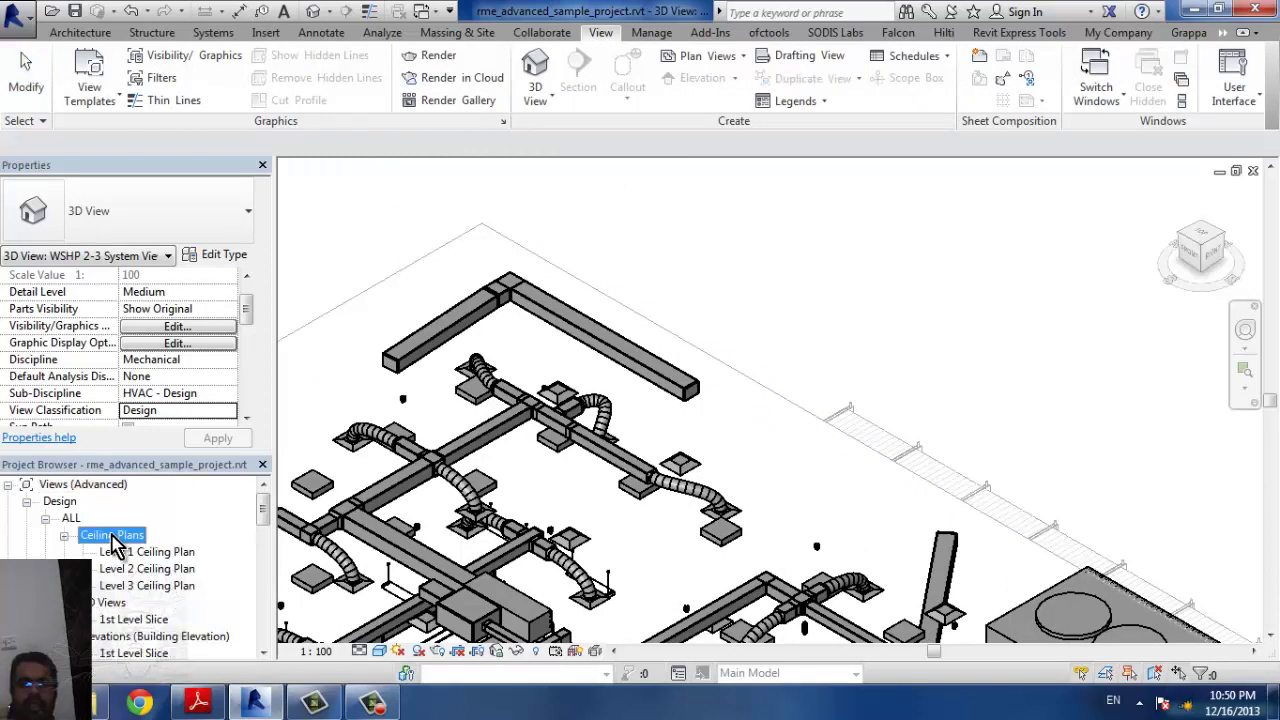
left_click(147, 568)
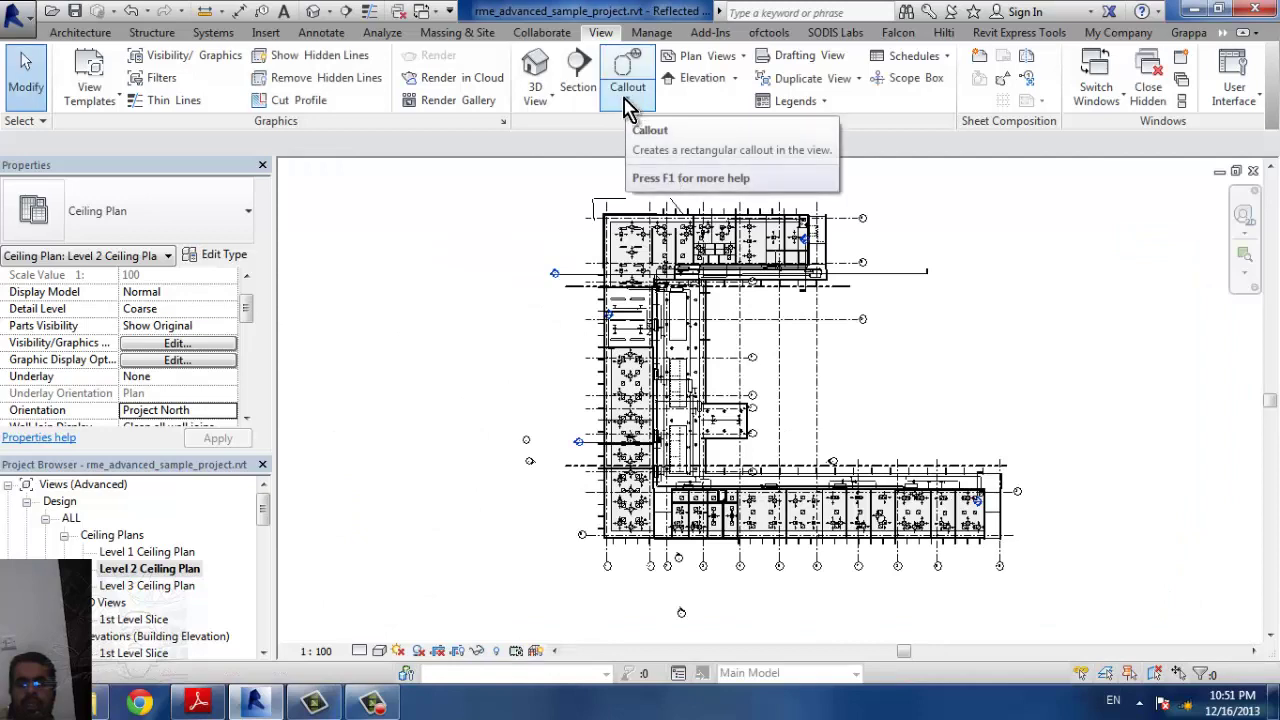
Step: Sketch a closed line-boundary callout around the upper-left wing and finish it
left_click(630, 102)
left_click(652, 170)
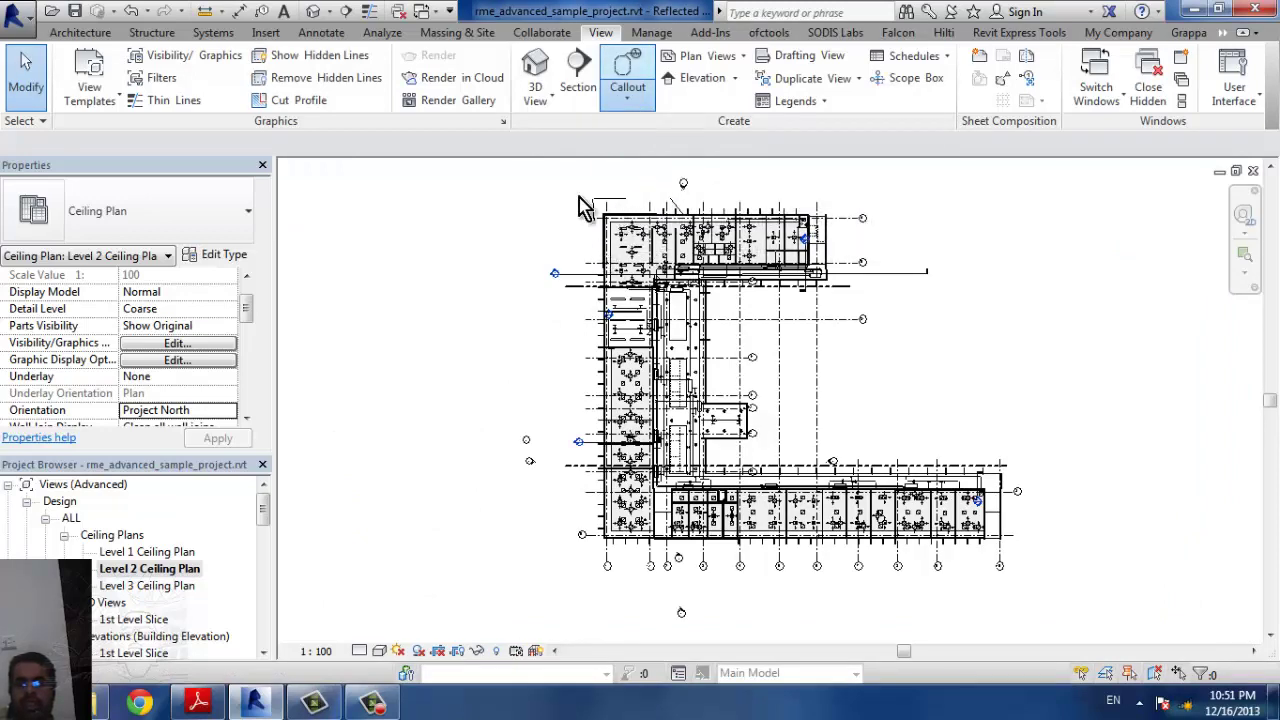
left_click(789, 60)
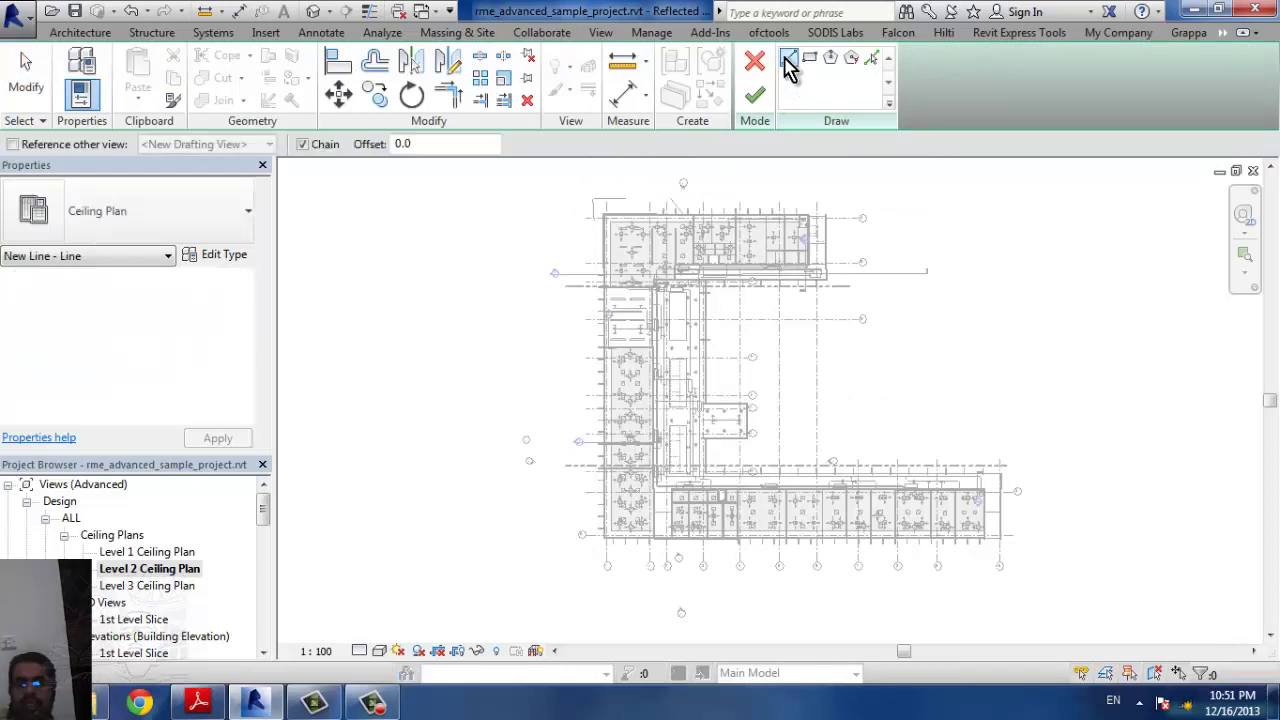
left_click(576, 200)
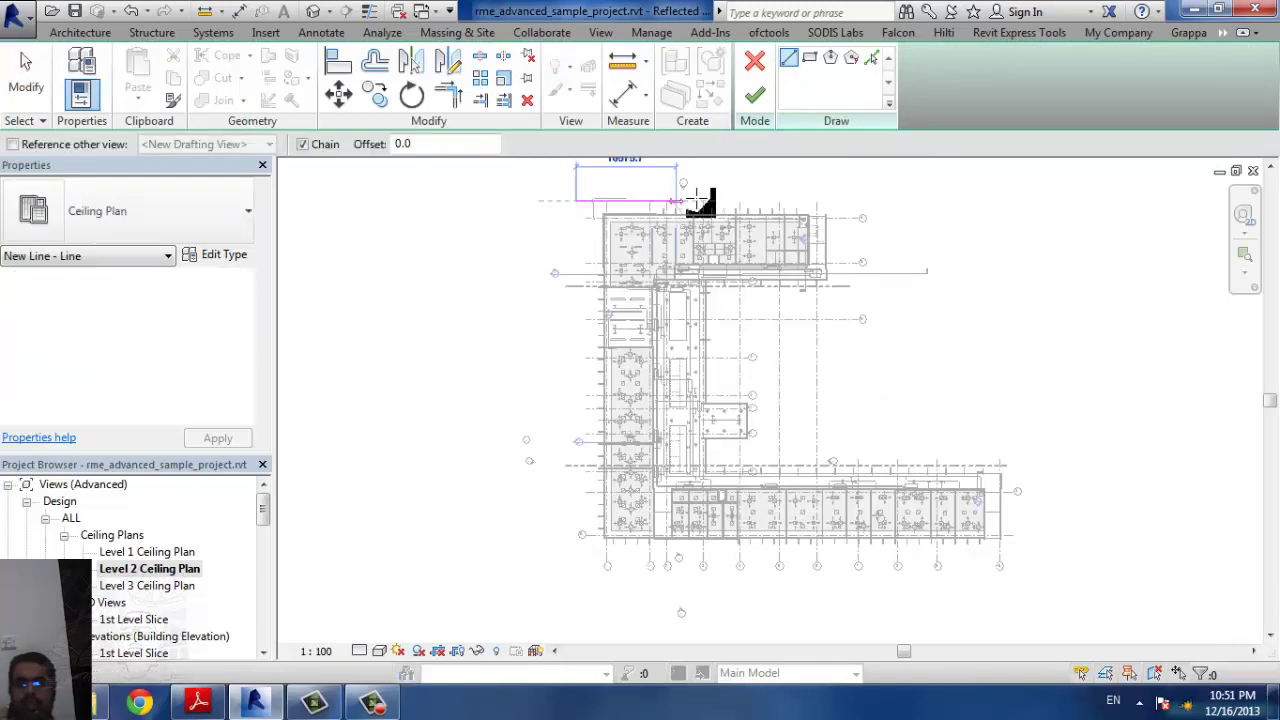
left_click(736, 200)
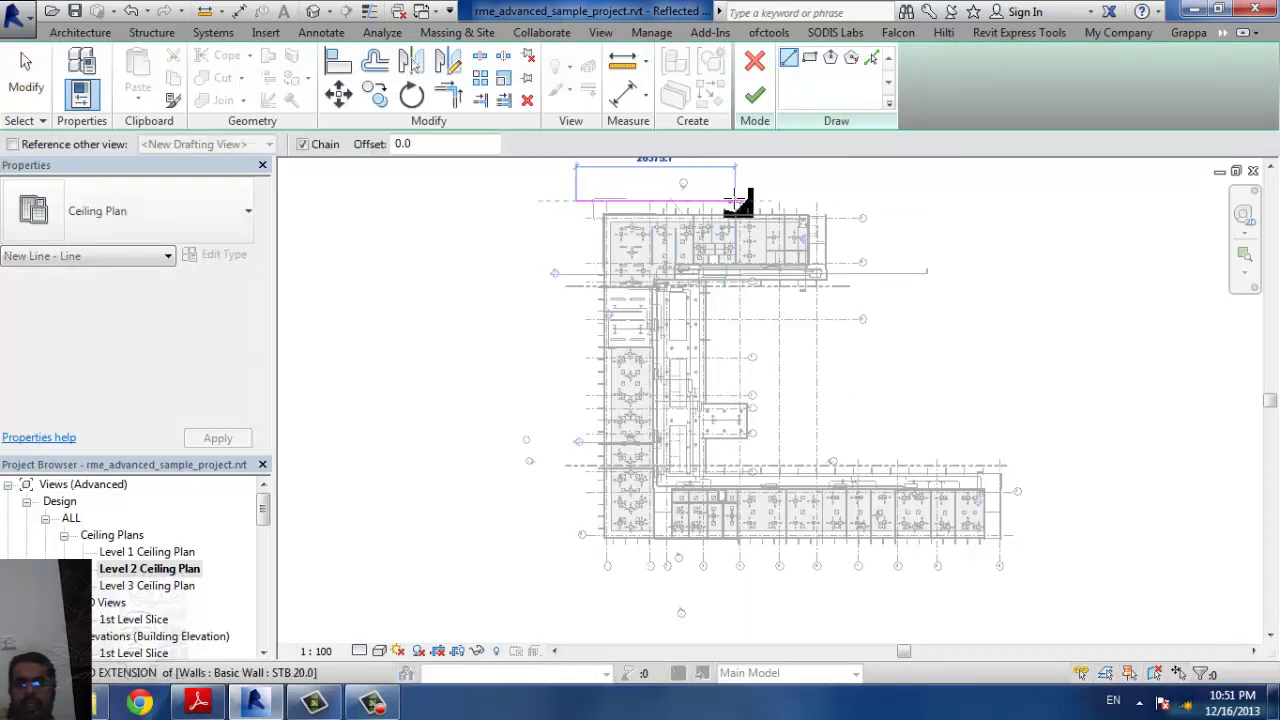
left_click(730, 305)
left_click(656, 300)
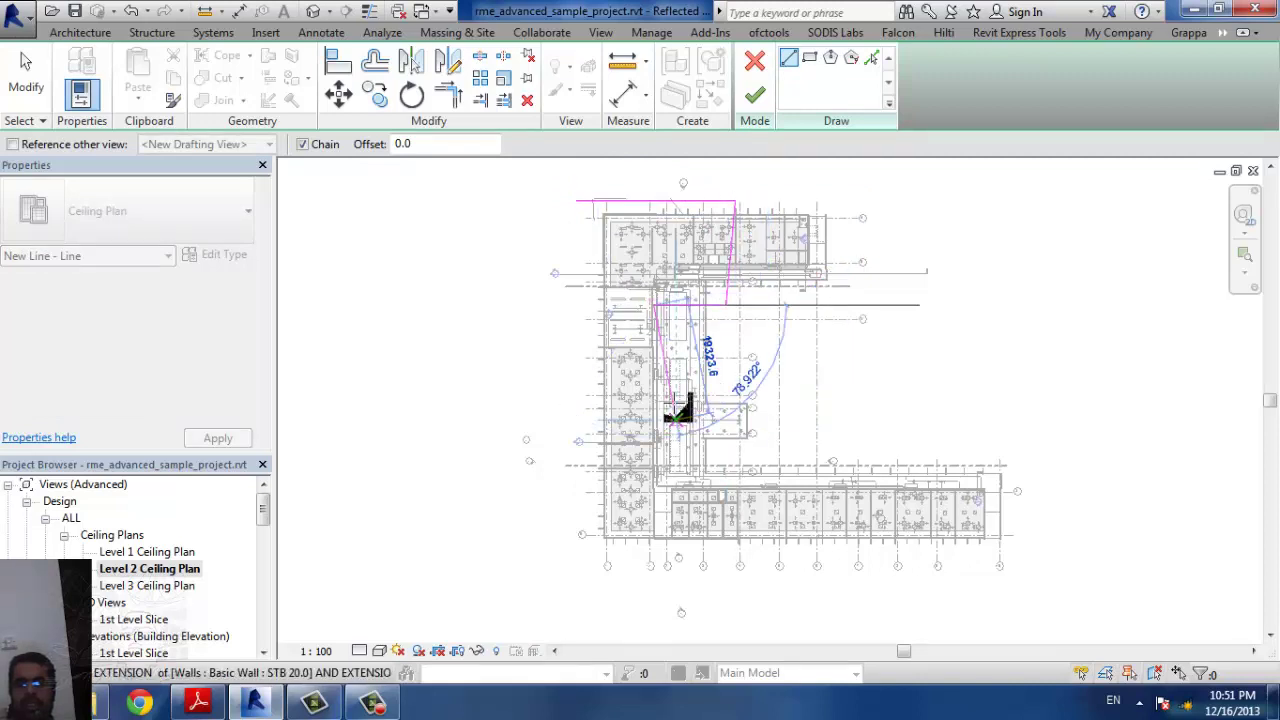
left_click(682, 400)
left_click(570, 400)
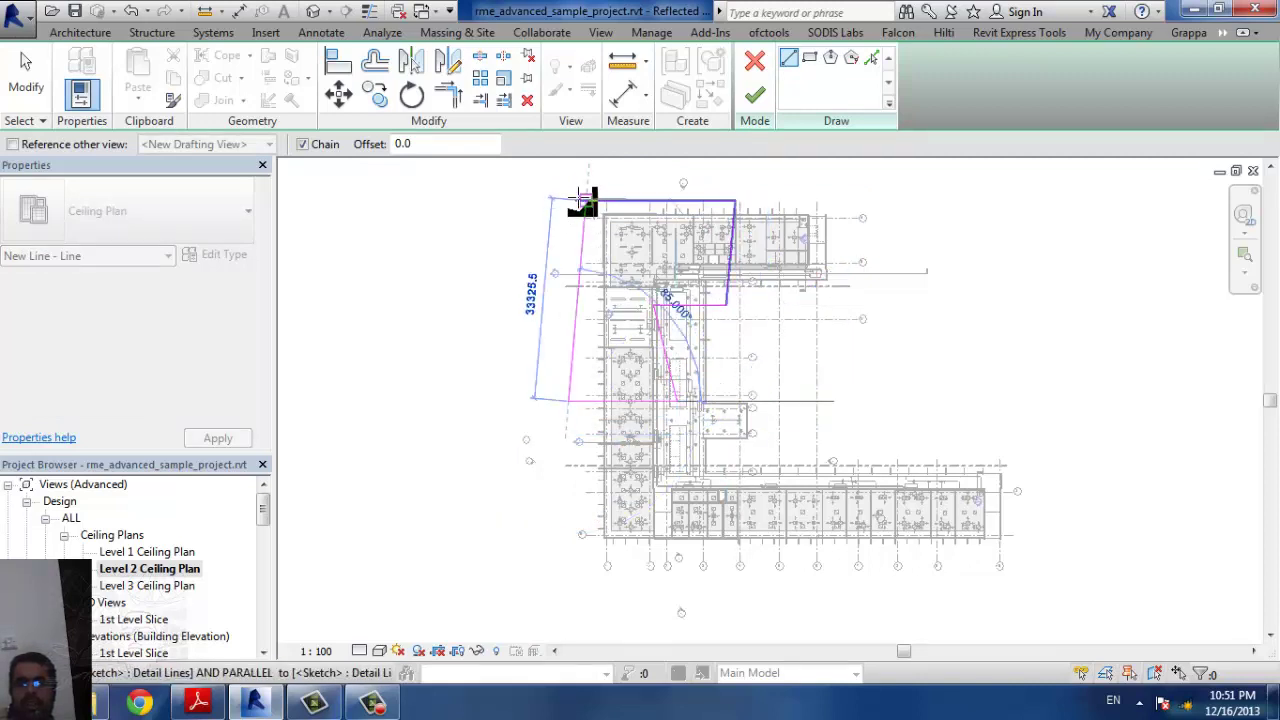
left_click(569, 201)
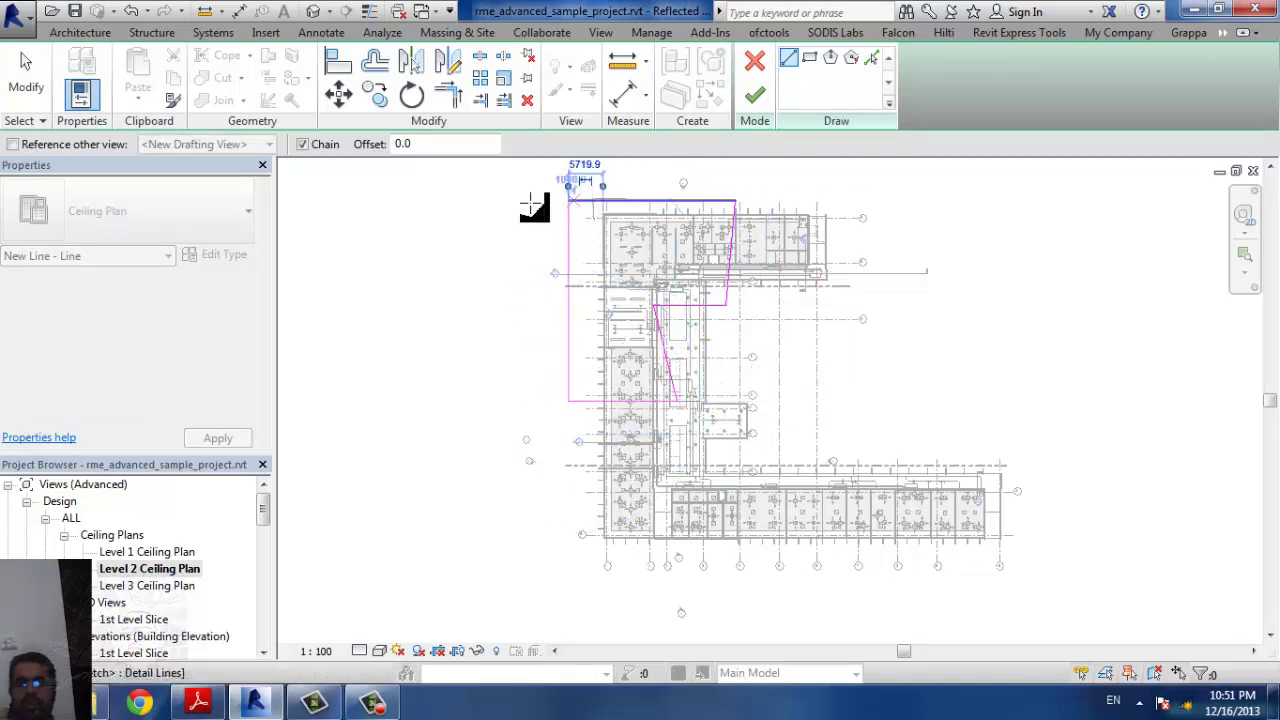
left_click(750, 97)
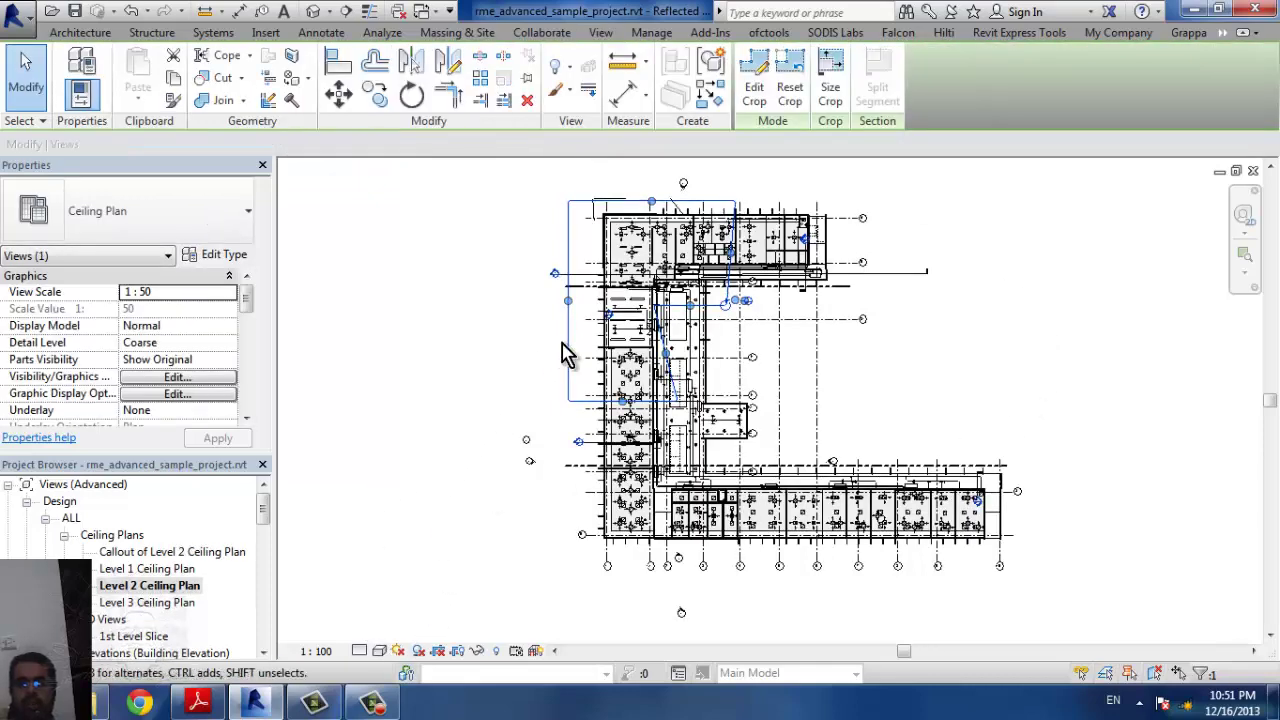
Step: Go to the Callout of Level 2 Ceiling Plan view from the callout's context menu
right_click(563, 350)
left_click(640, 309)
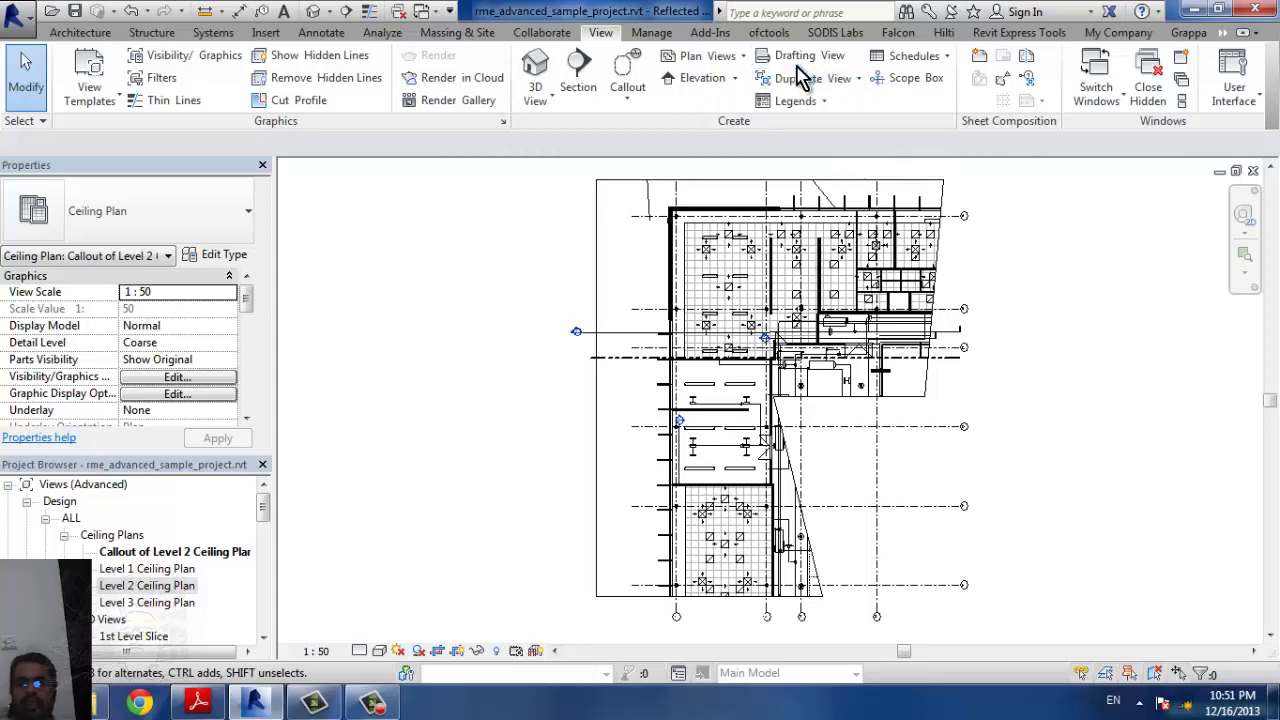
Step: Start a new schedule and choose Windows as its category
left_click(913, 56)
left_click(940, 83)
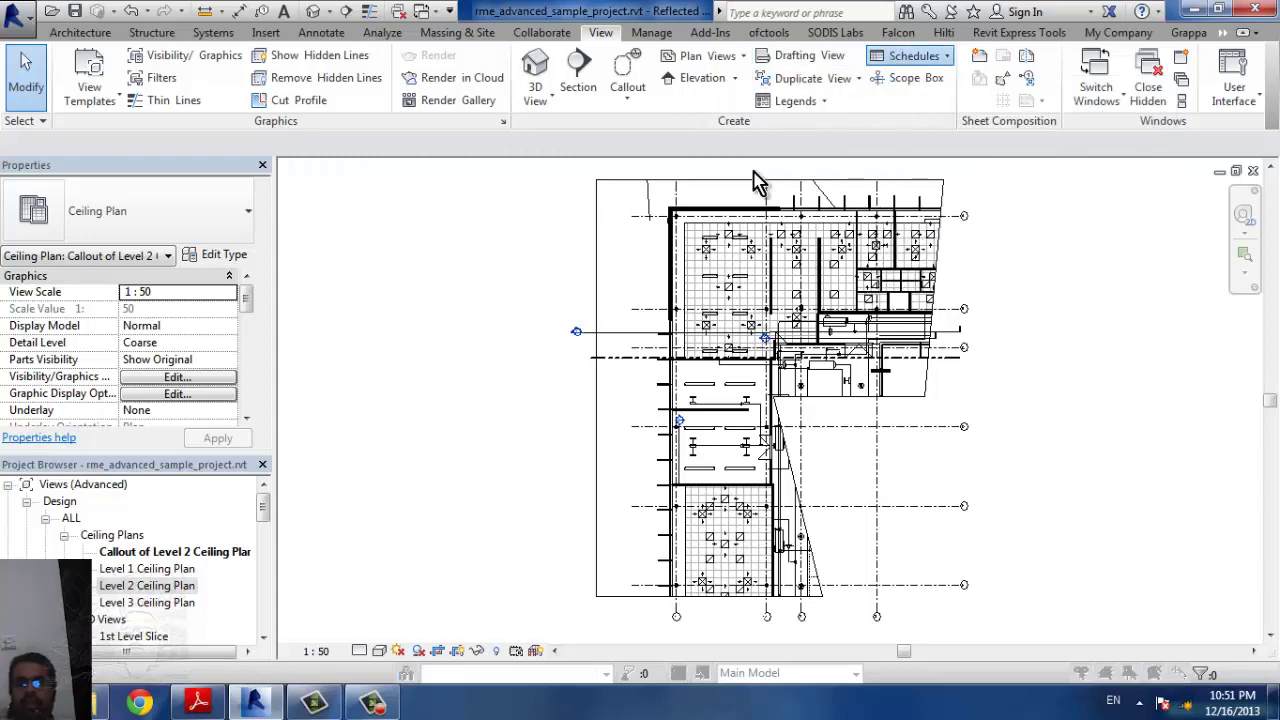
scroll(530, 414, "down", 3)
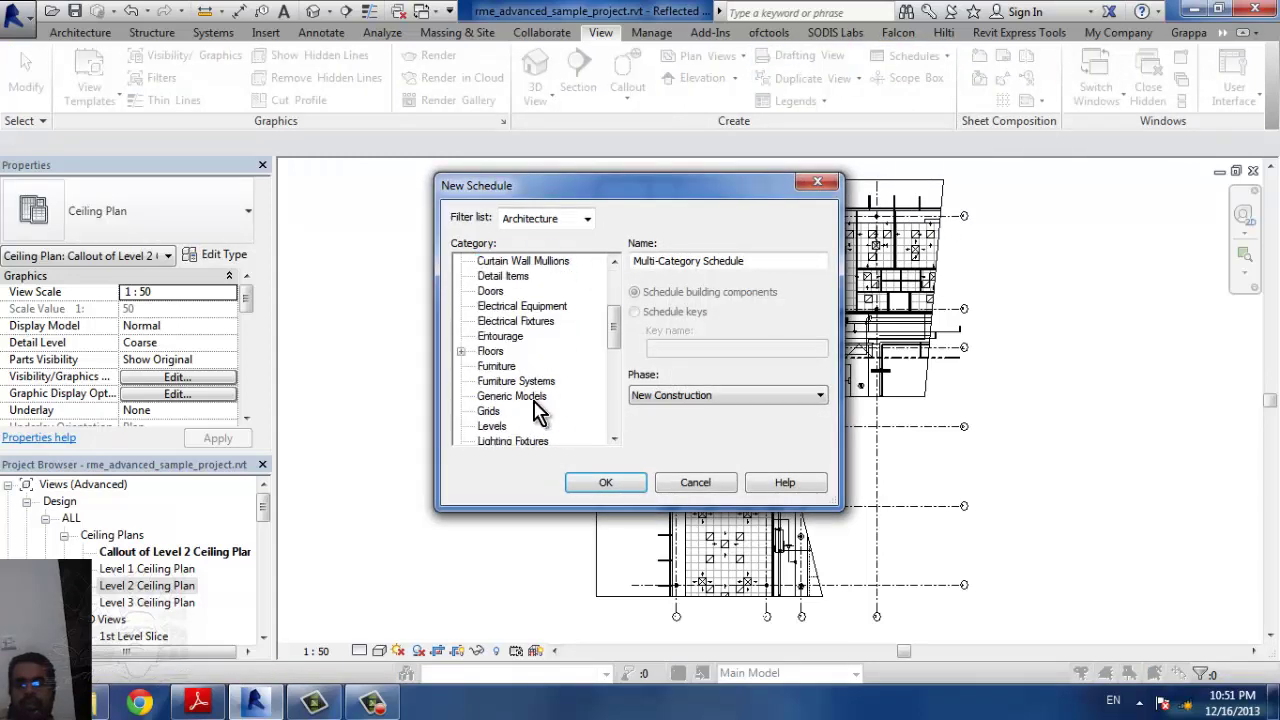
scroll(532, 410, "down", 7)
left_click(490, 411)
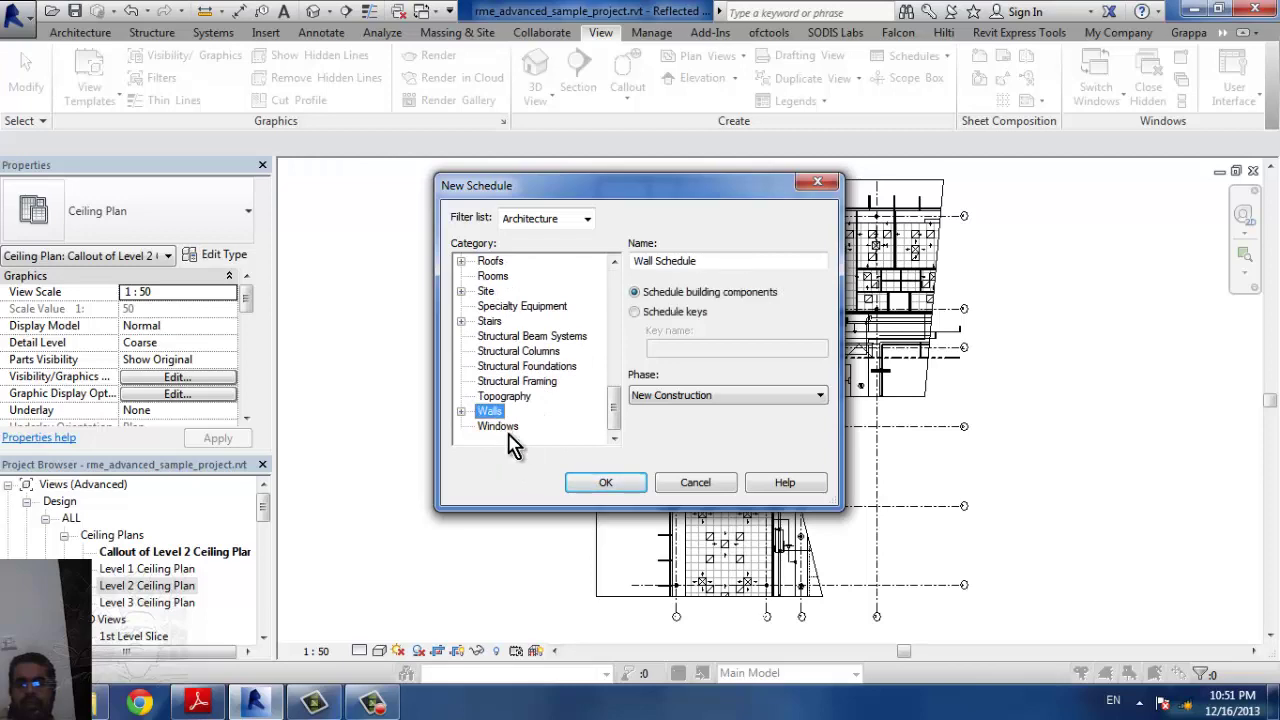
left_click(498, 425)
left_click(608, 484)
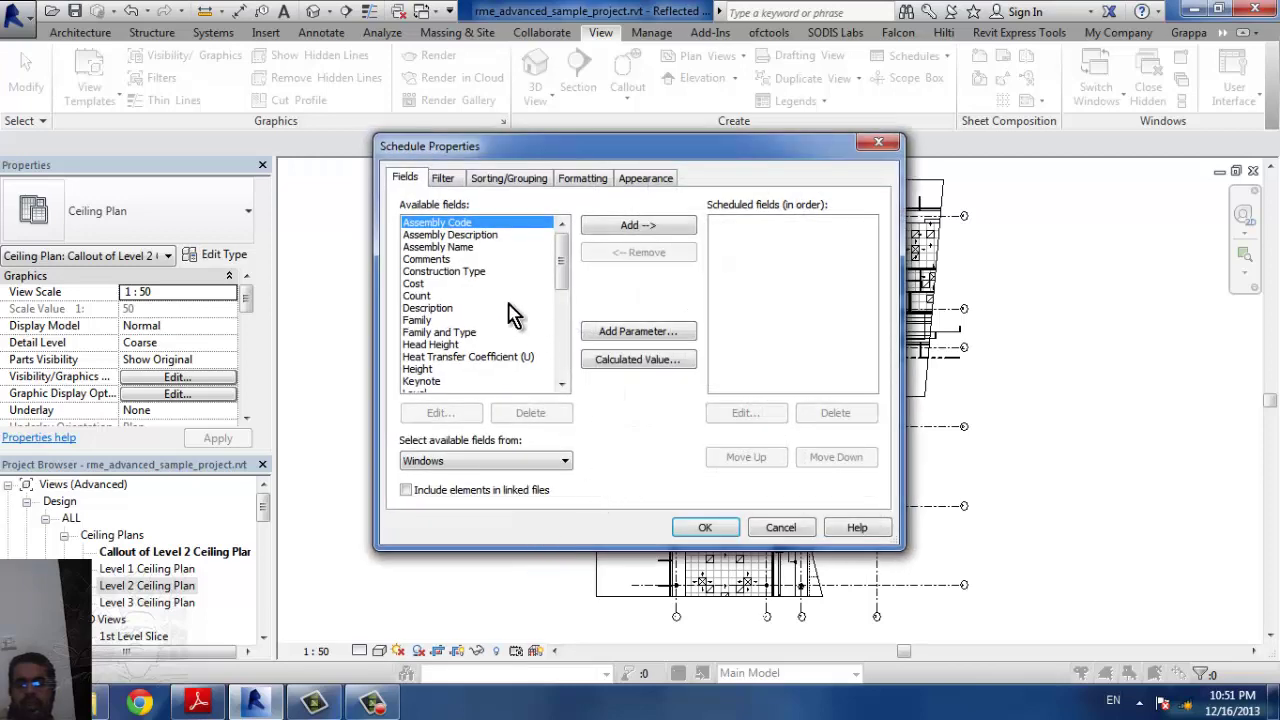
Step: Add Head Height, Keynote, Description, Count and Width fields, create the schedule and close it
left_click(510, 271)
double_click(455, 344)
double_click(447, 369)
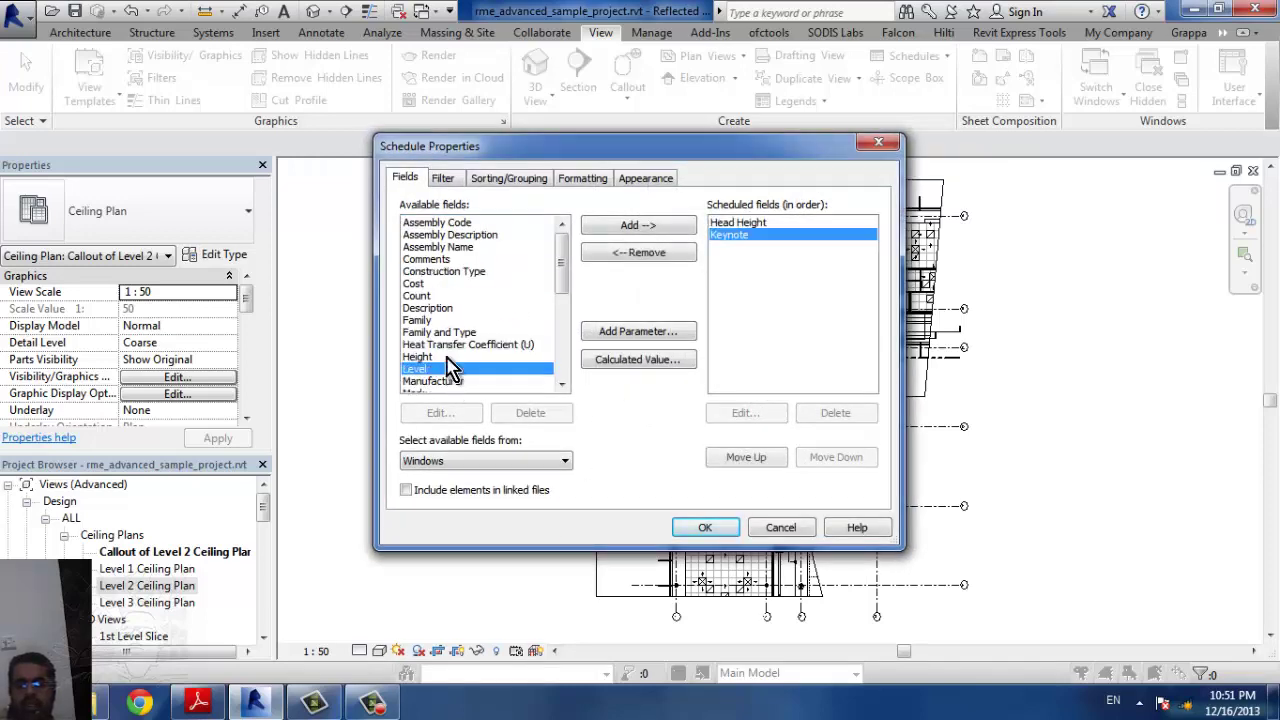
double_click(447, 308)
double_click(443, 296)
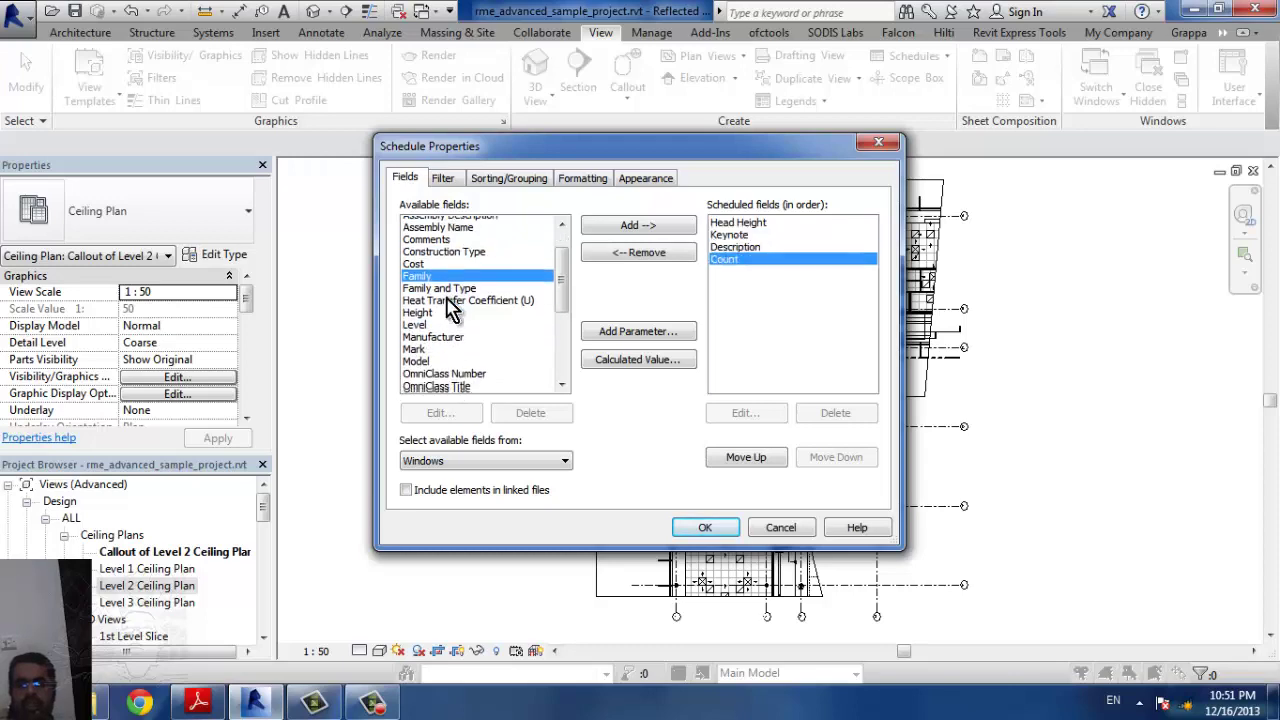
scroll(450, 330, "down", 5)
double_click(437, 382)
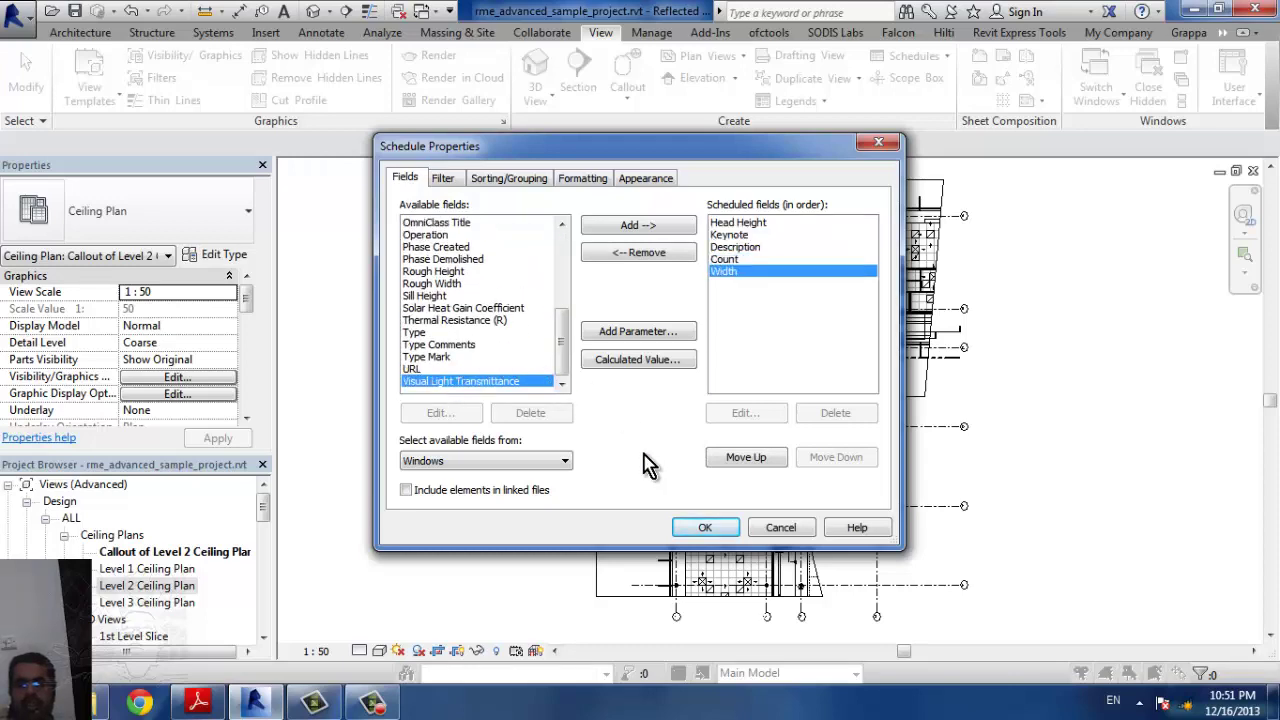
left_click(708, 530)
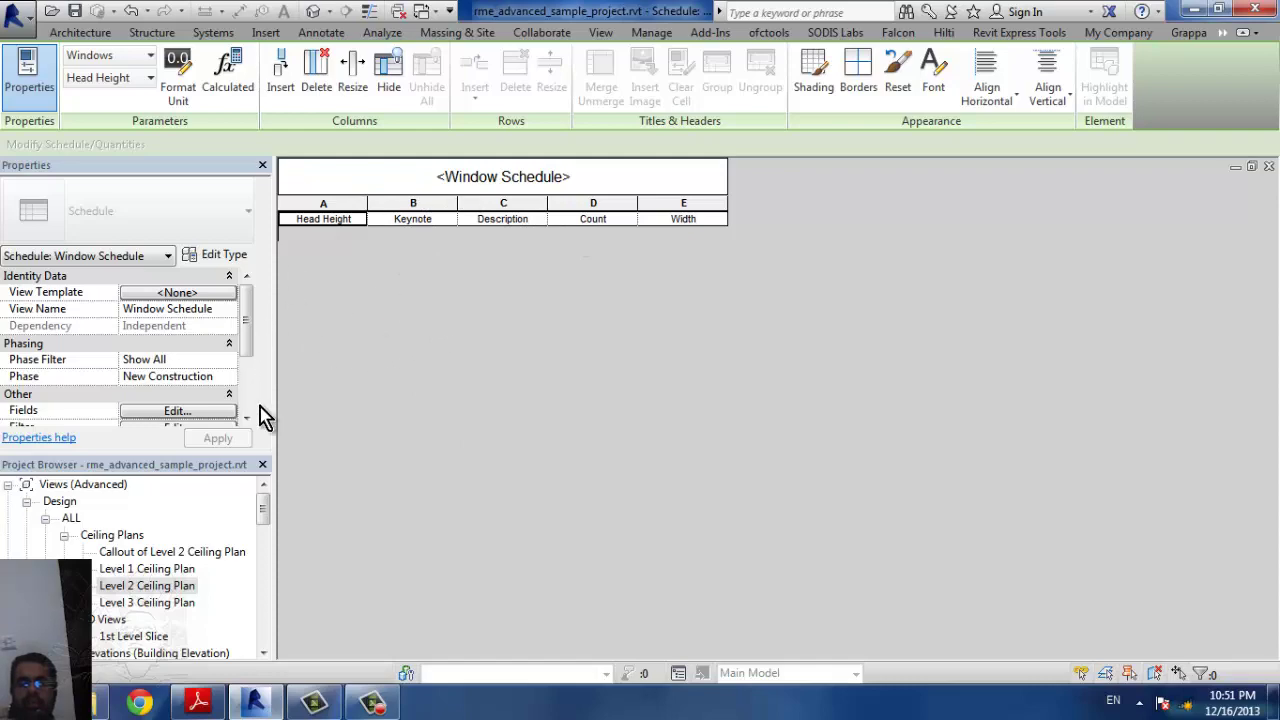
left_click(1269, 167)
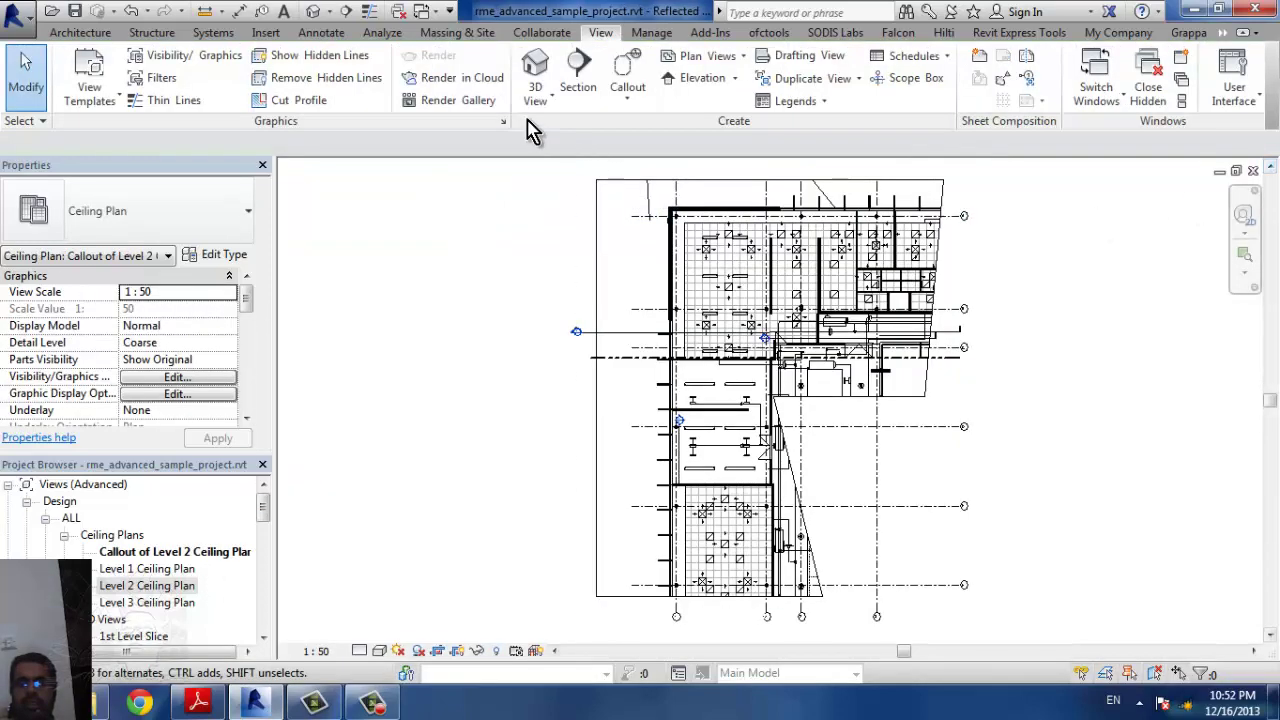
Step: Open a new schedule, add Electrical to the discipline filter and pick Doors in the category list
left_click(920, 58)
left_click(940, 80)
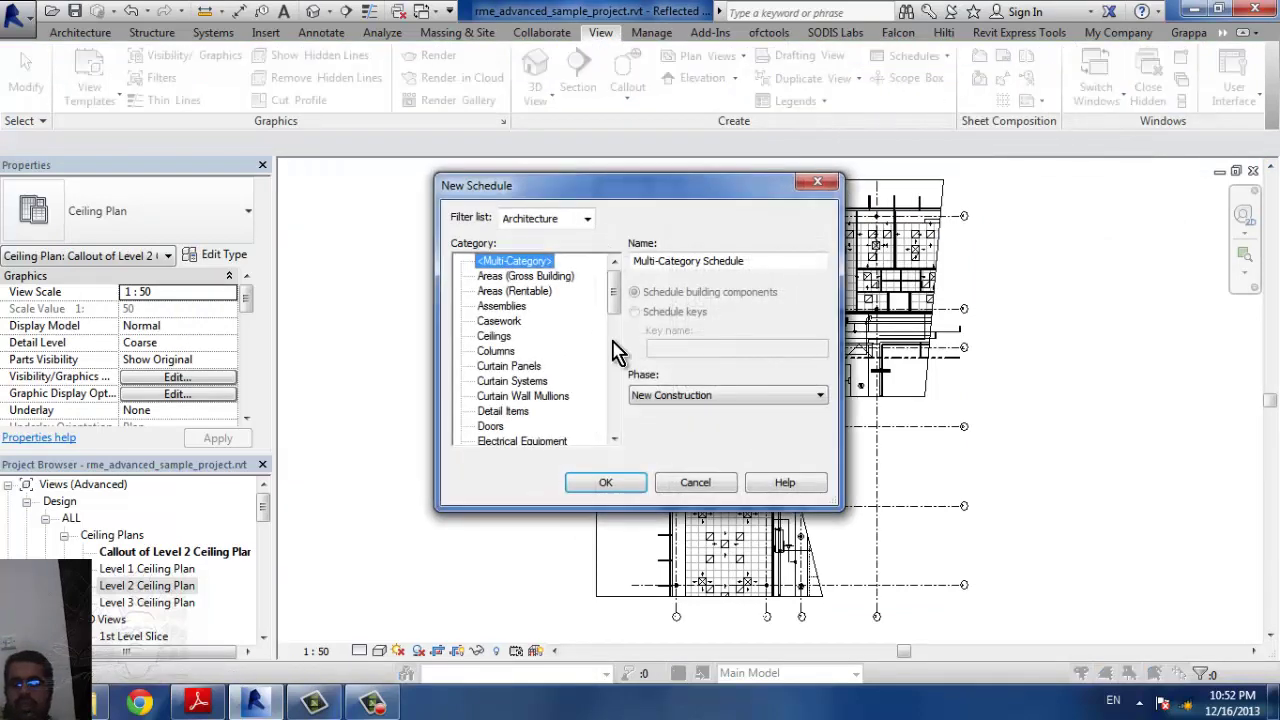
type("do")
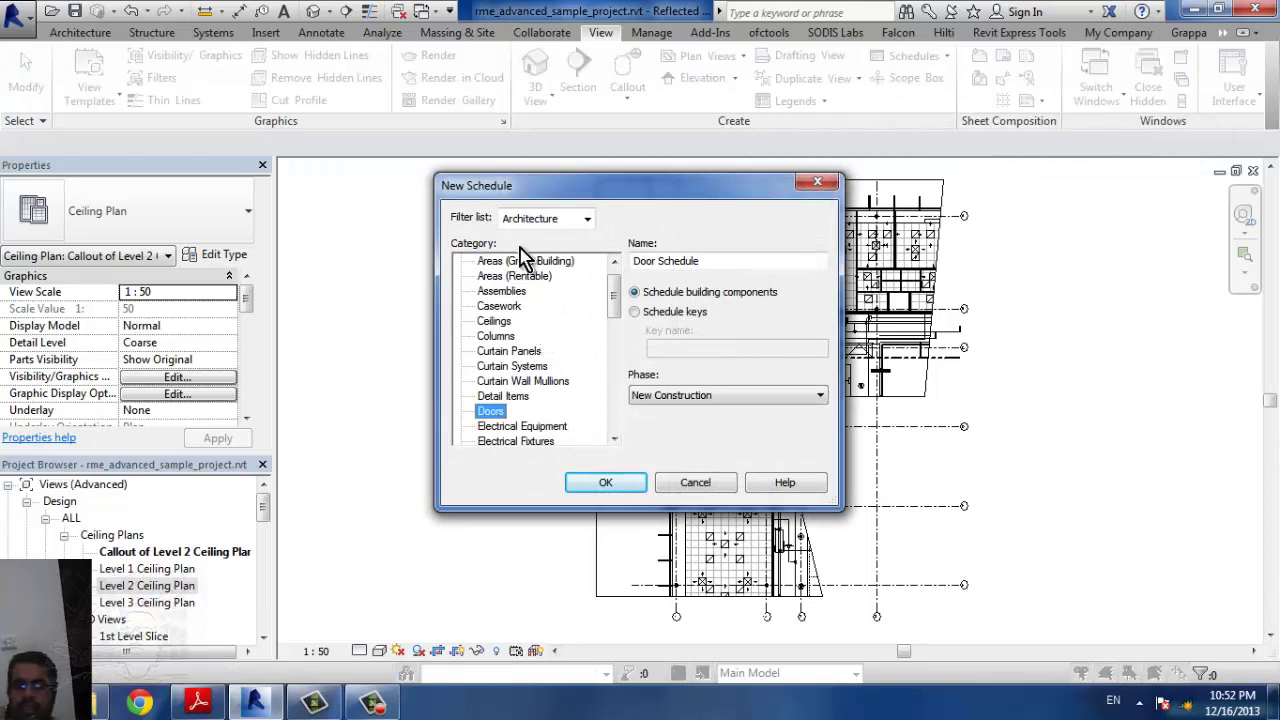
left_click(540, 220)
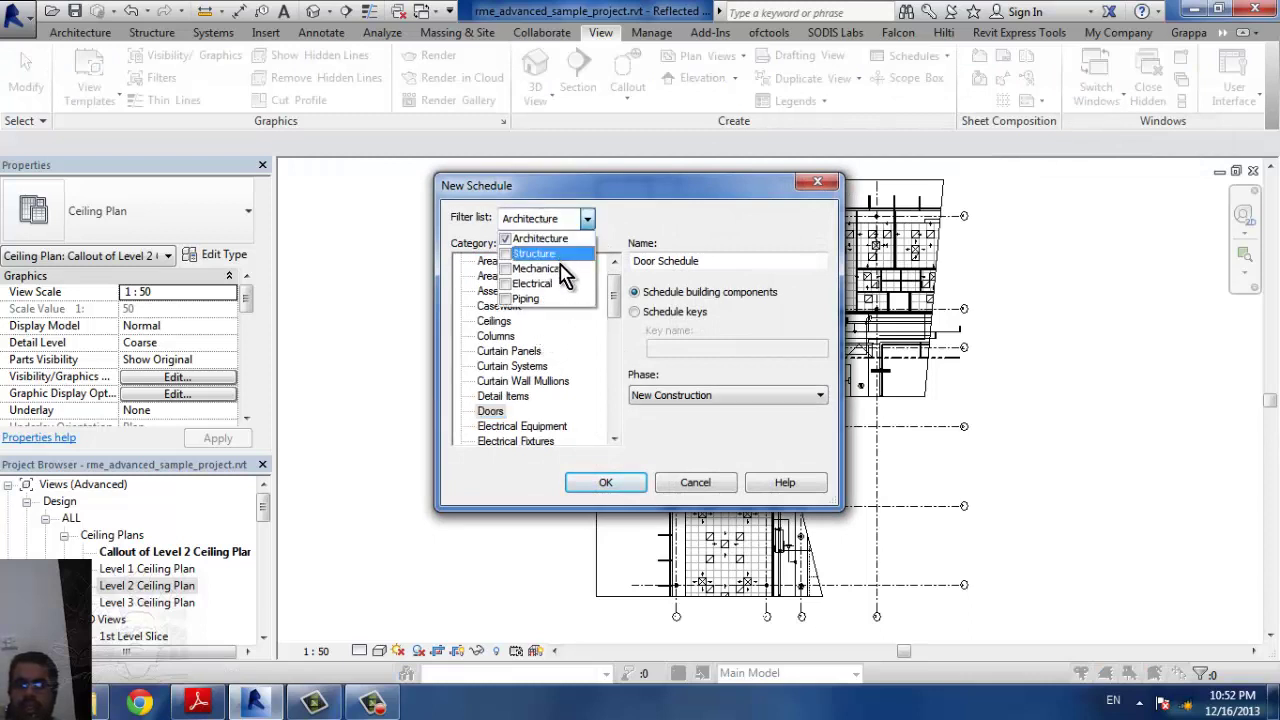
left_click(506, 284)
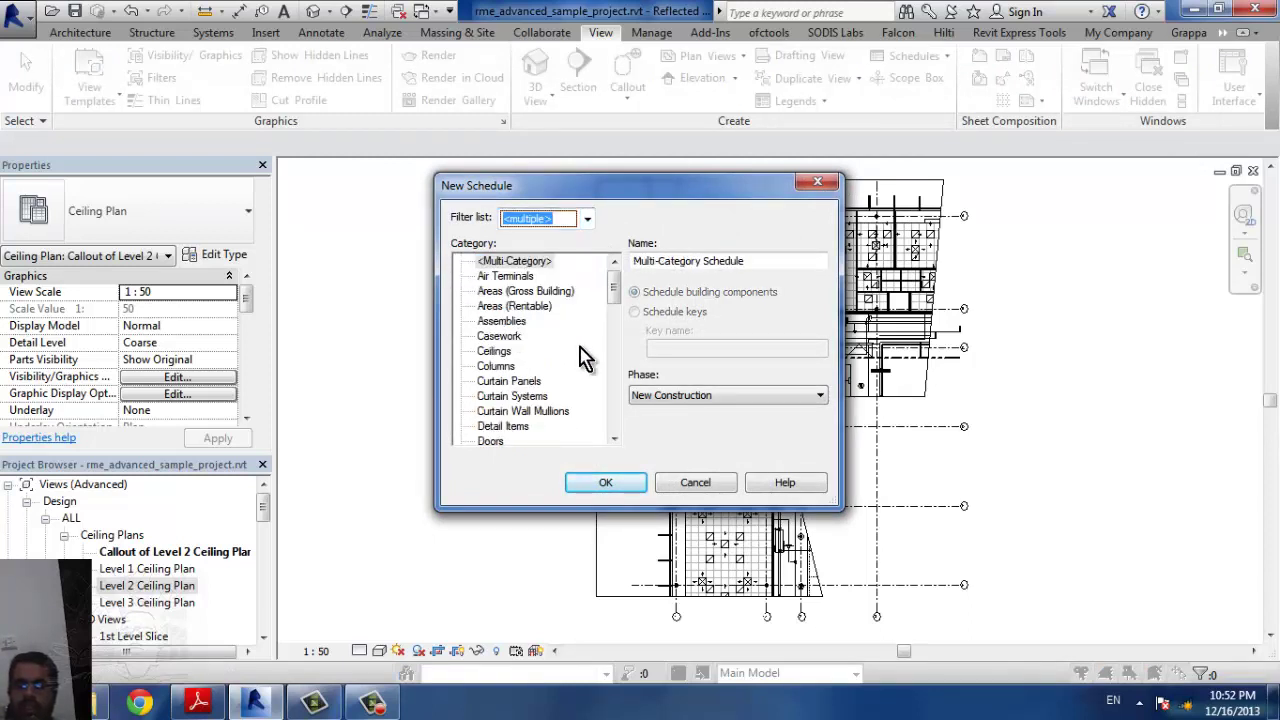
key("Tab")
type("d")
left_click(507, 427)
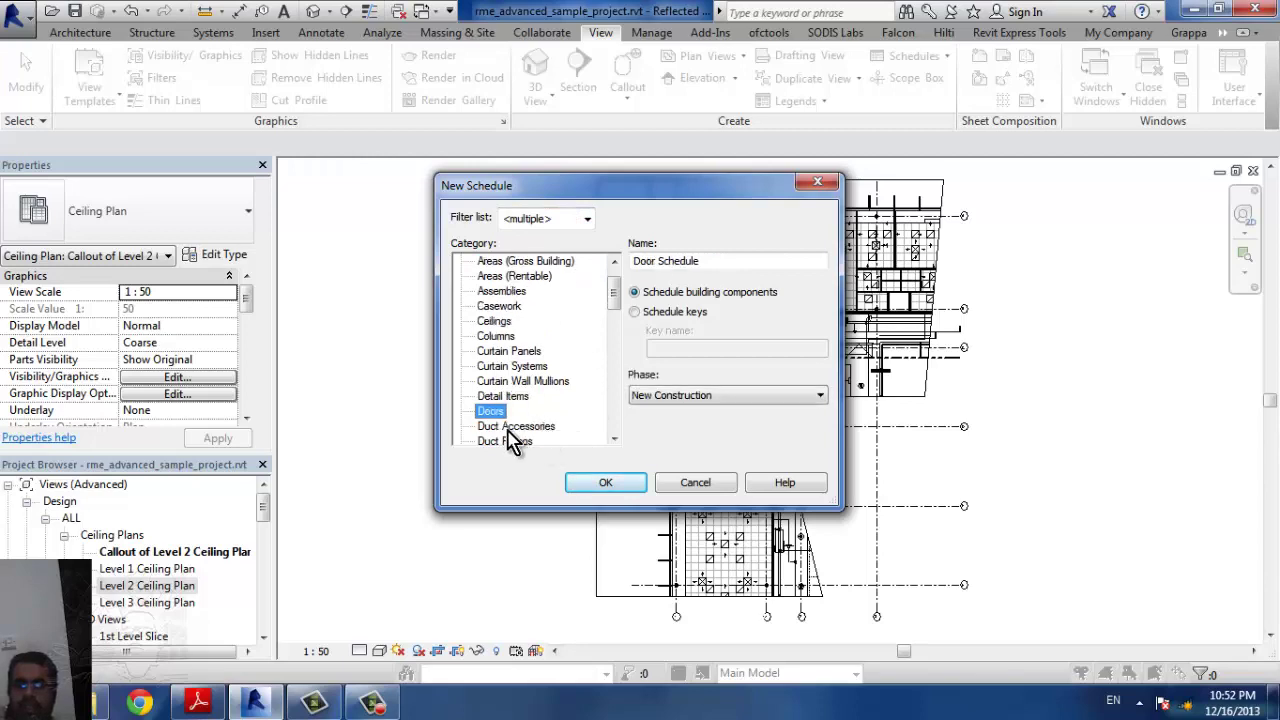
scroll(507, 430, "down", 2)
scroll(507, 428, "down", 1)
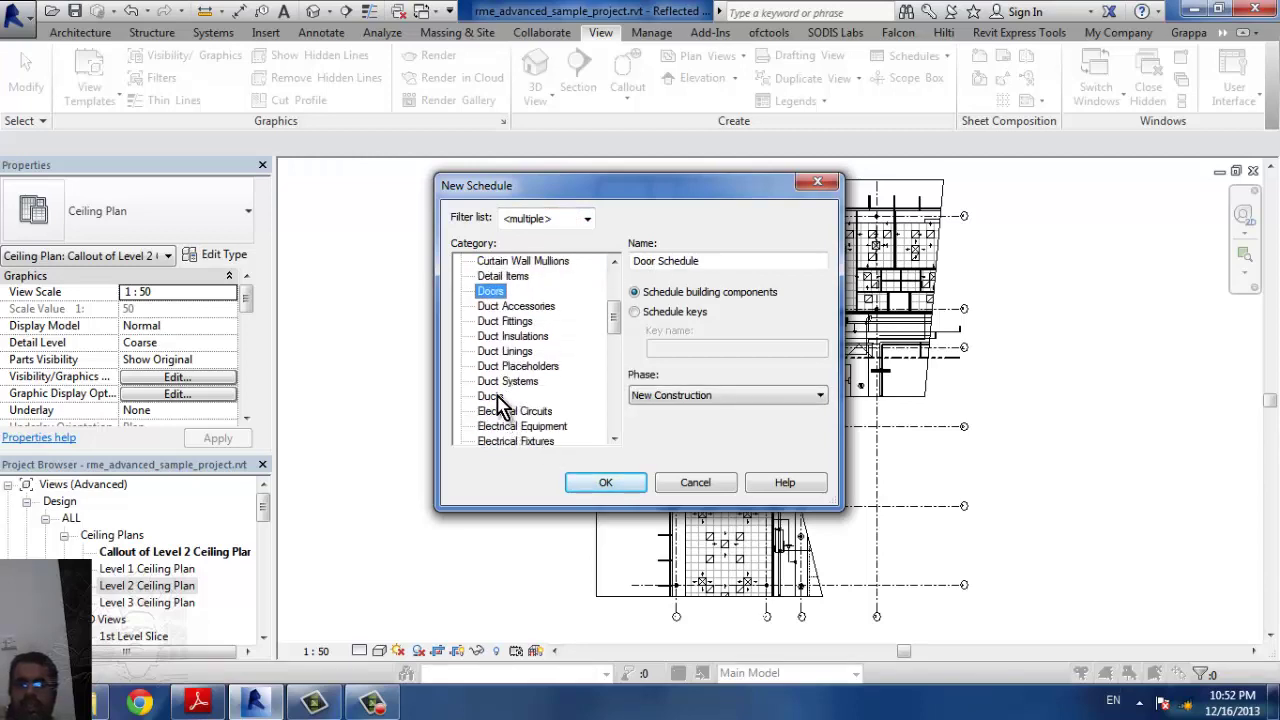
Step: Choose the Ducts category and add Area, Cost and Count fields
left_click(500, 400)
left_click(613, 480)
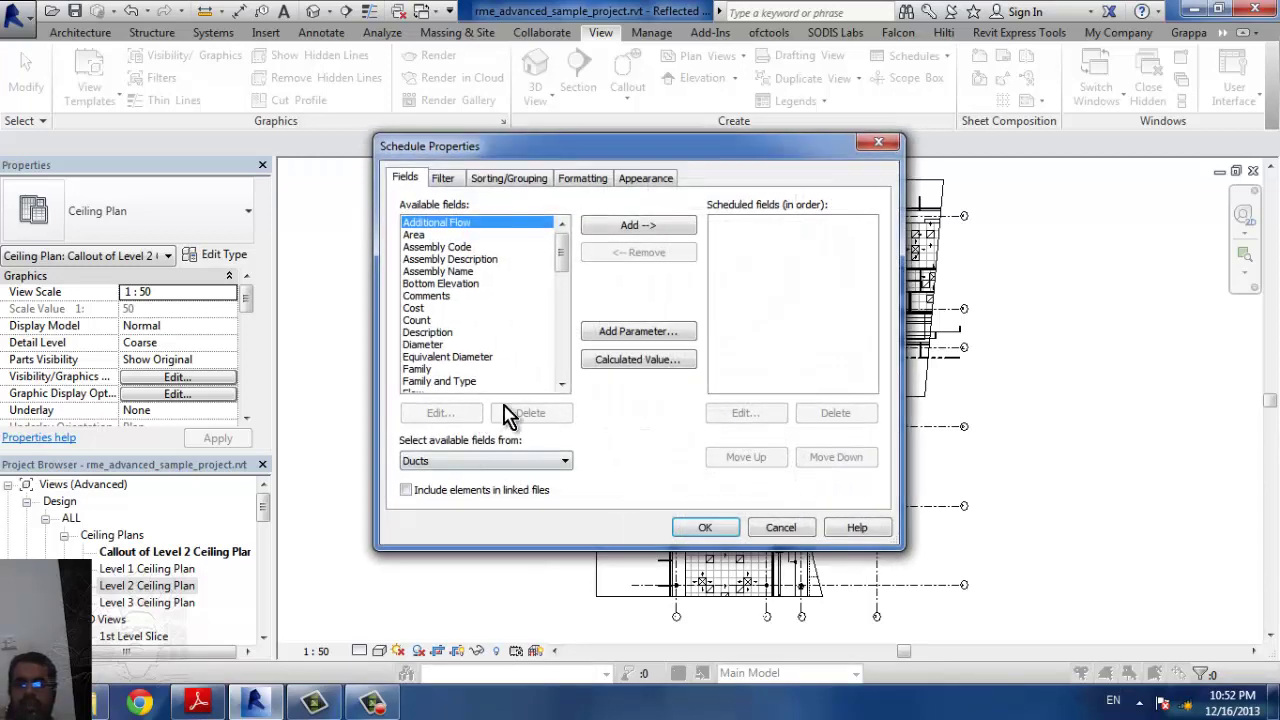
double_click(436, 235)
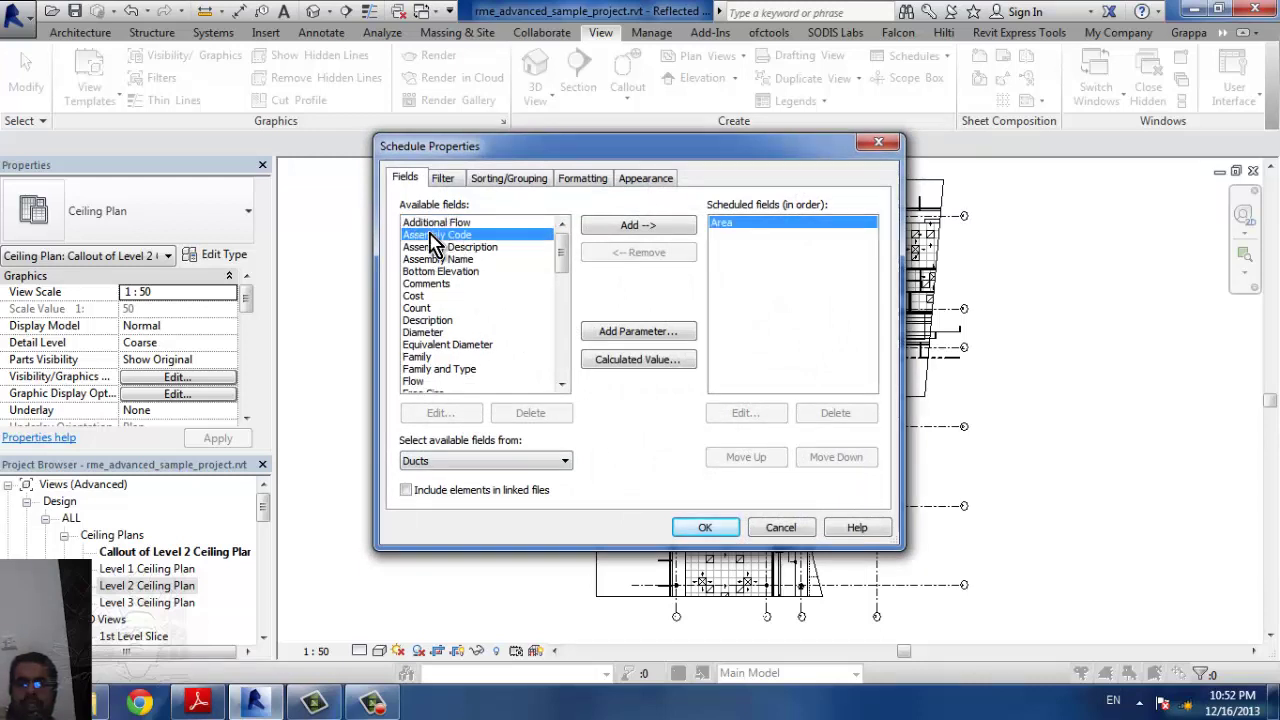
double_click(440, 298)
double_click(437, 296)
Step: Add Model, Size and Width fields and create the Duct Schedule
scroll(484, 372, "down", 2)
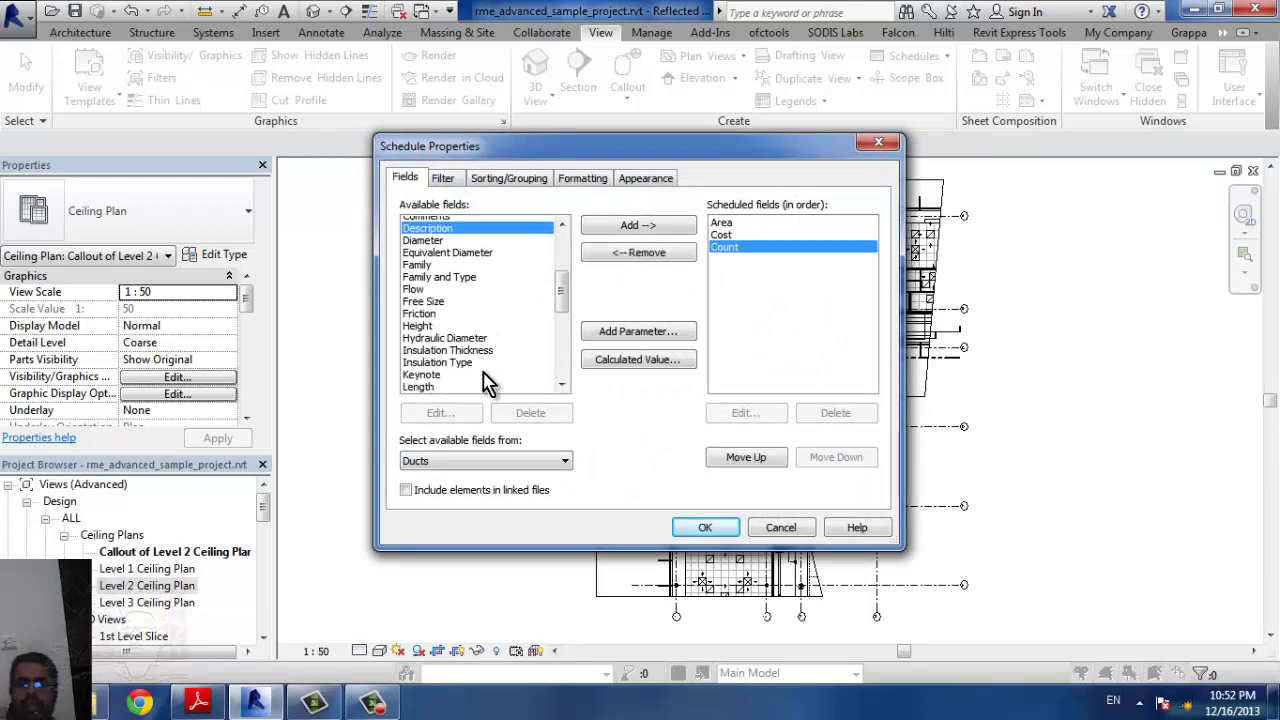
scroll(468, 345, "down", 3)
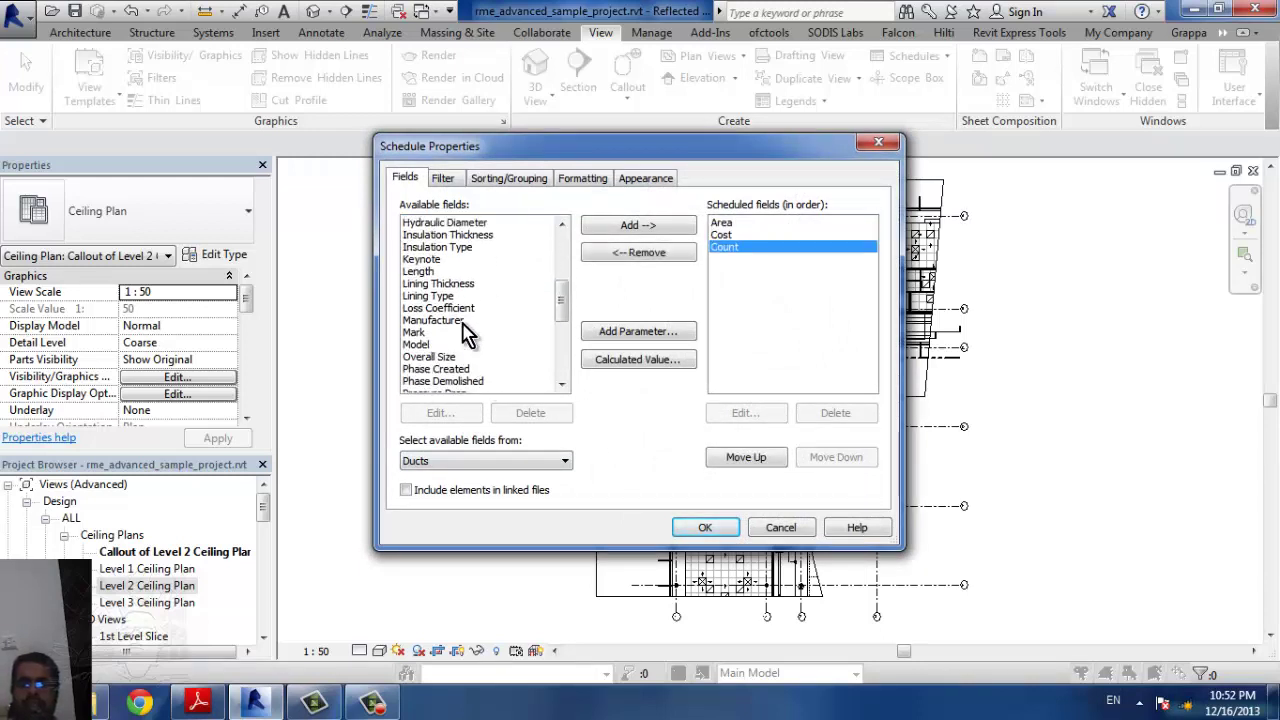
double_click(447, 345)
scroll(458, 340, "down", 2)
scroll(463, 332, "down", 4)
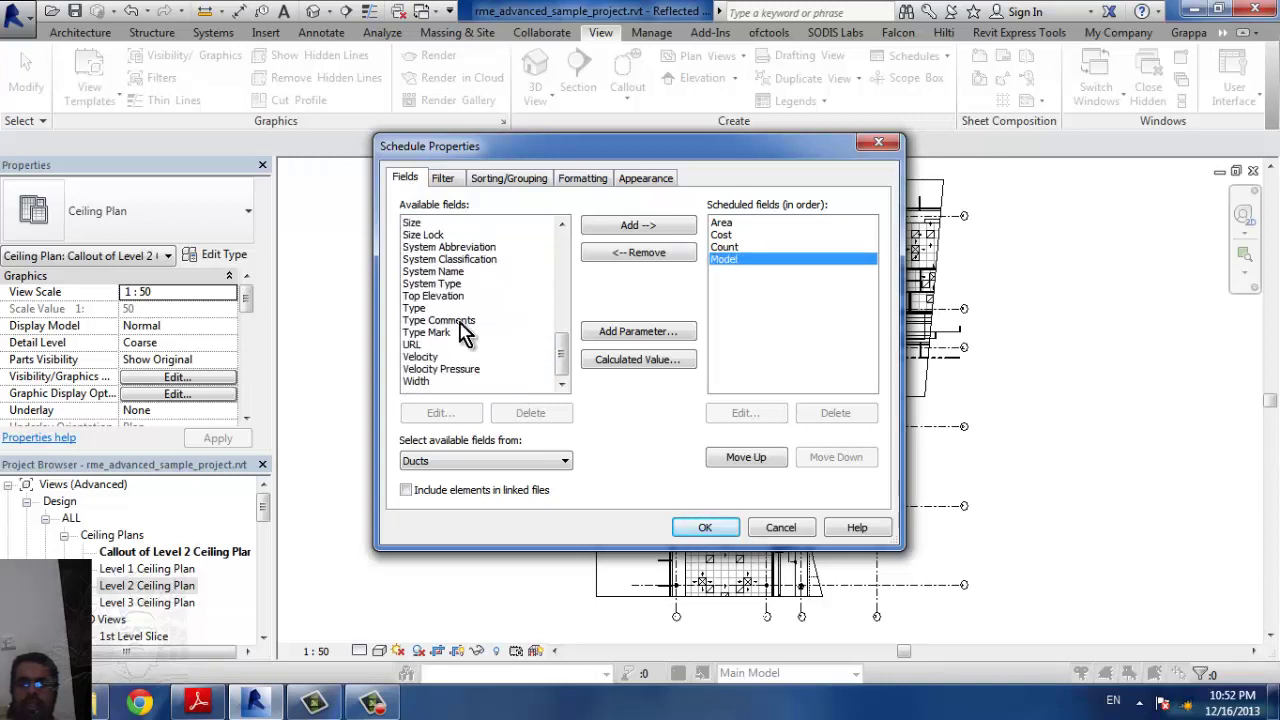
double_click(434, 226)
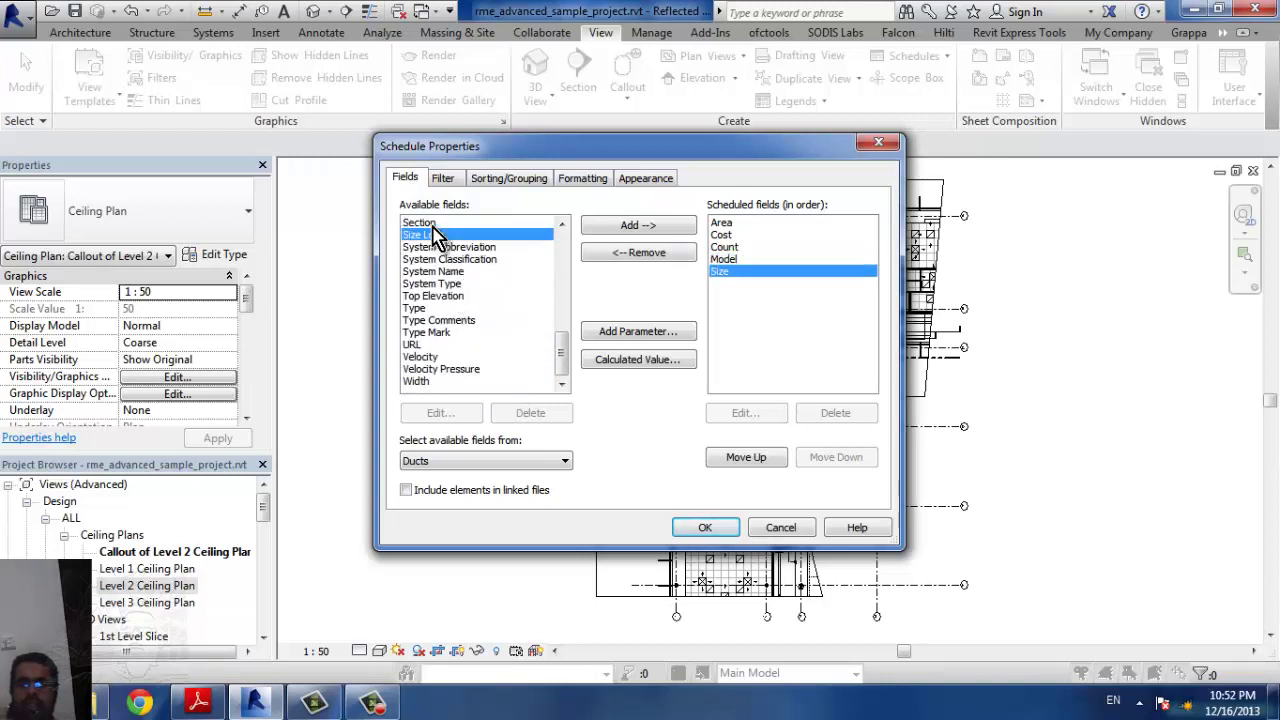
double_click(438, 381)
scroll(462, 294, "up", 5)
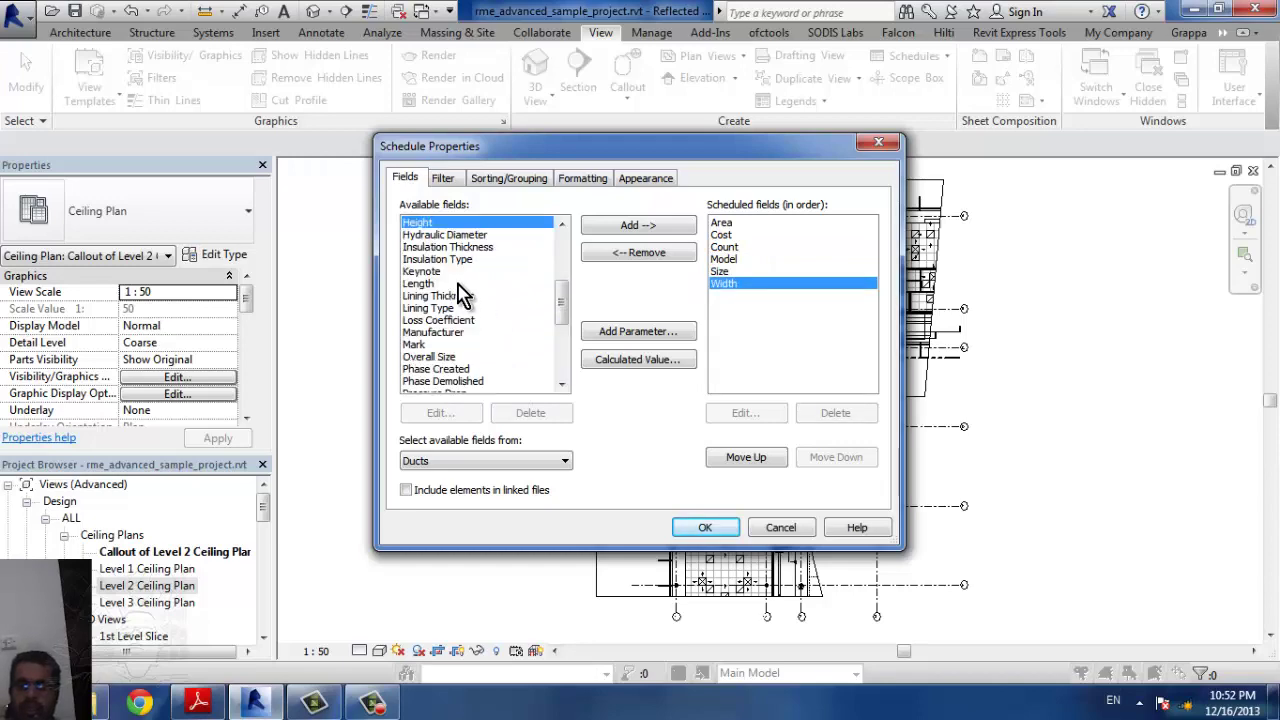
left_click(690, 528)
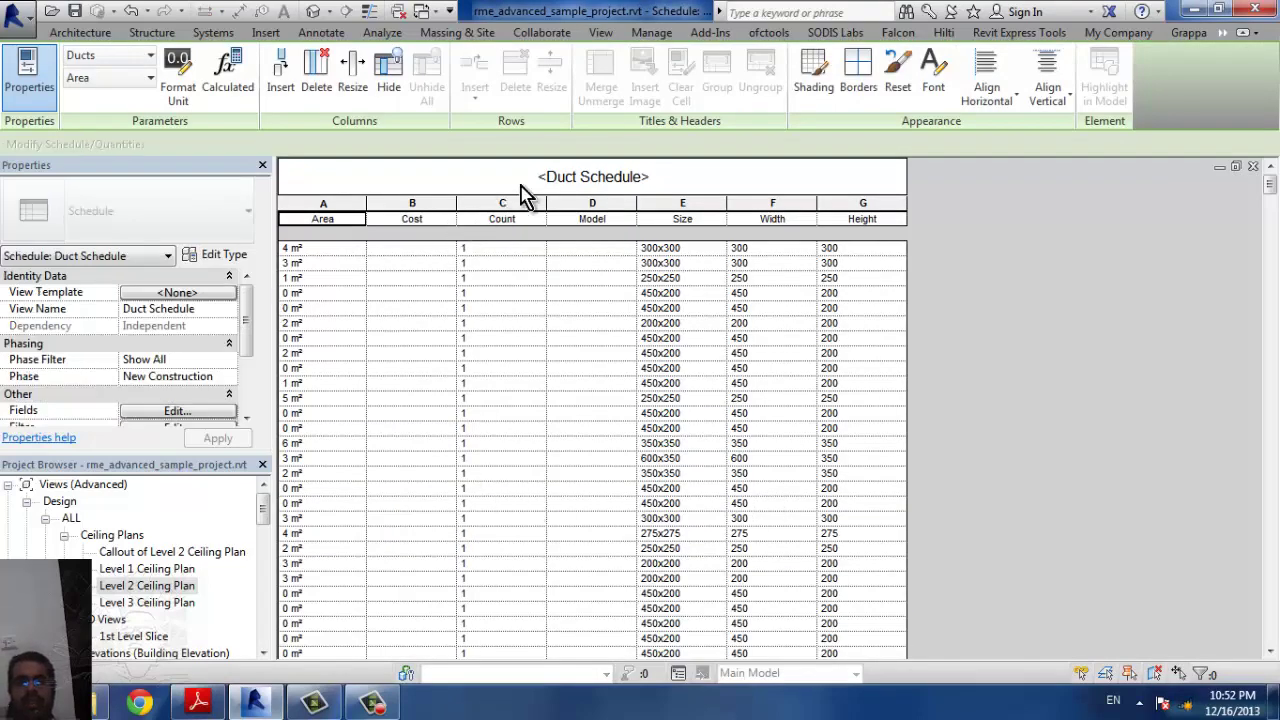
Step: Replace the Duct Schedule title with the 2.jpg image from the Desktop
double_click(665, 180)
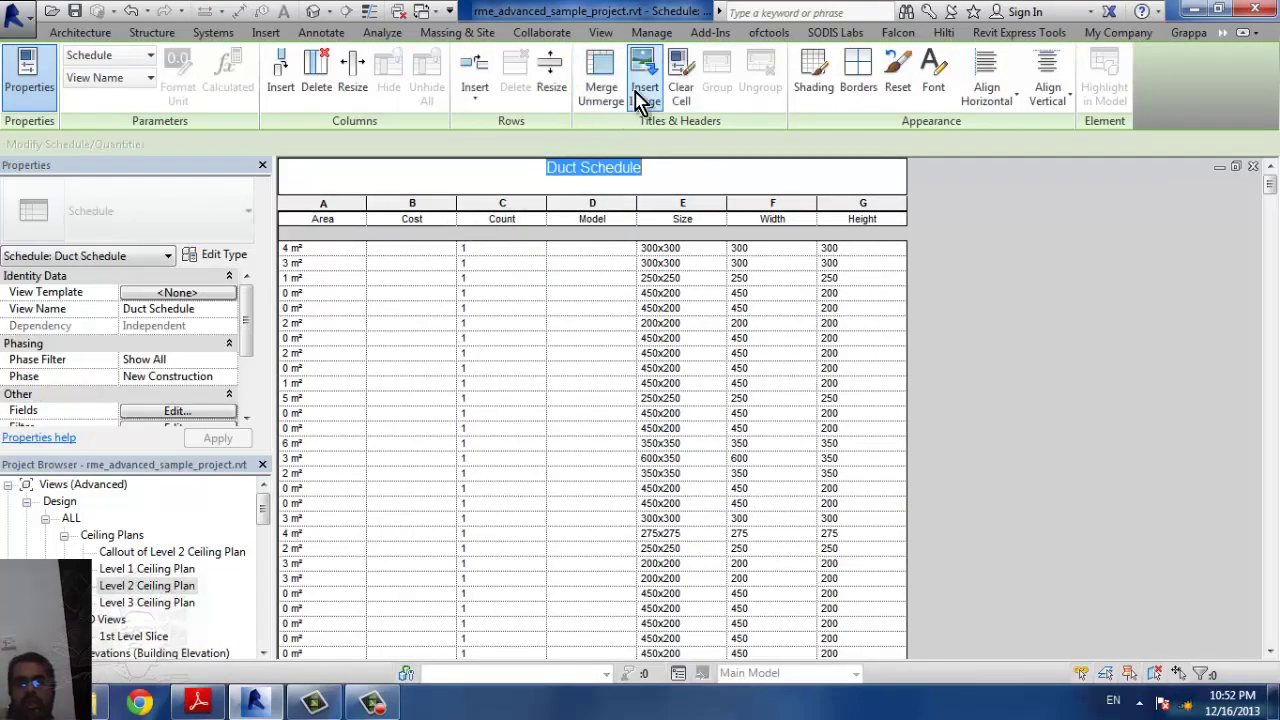
left_click(645, 85)
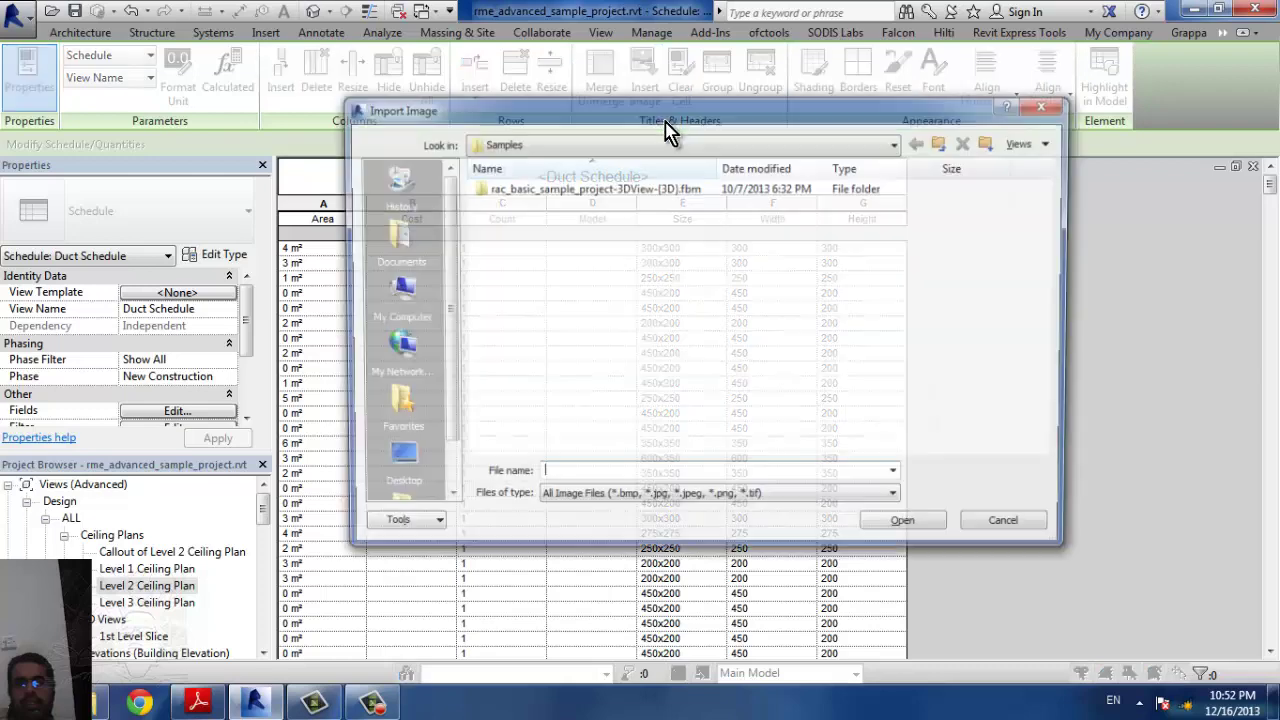
left_click(396, 468)
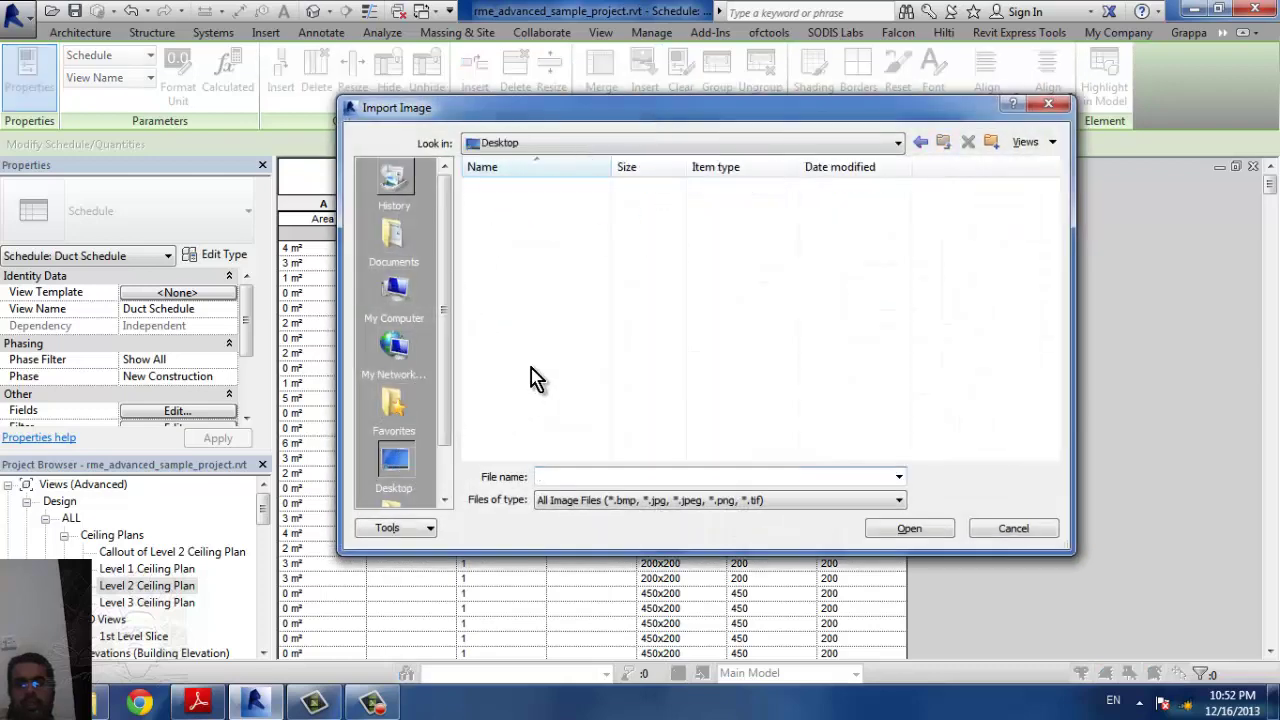
left_click(560, 366)
double_click(557, 388)
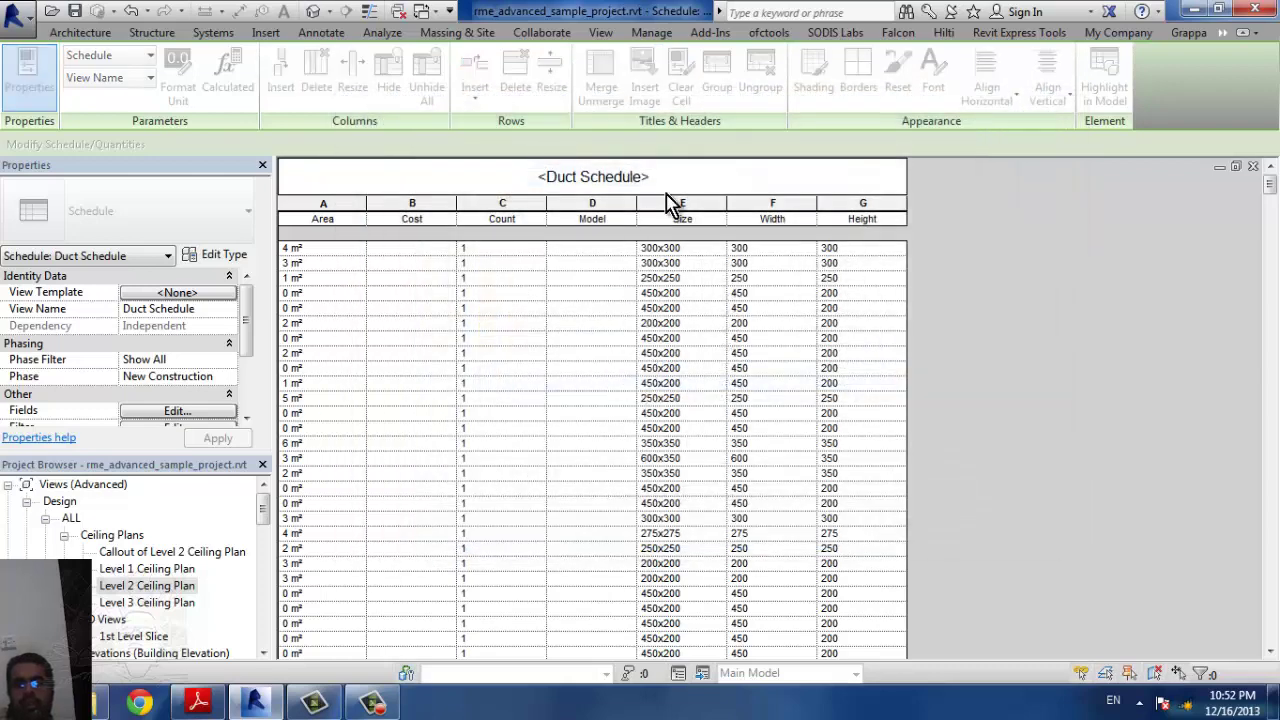
left_click(321, 225)
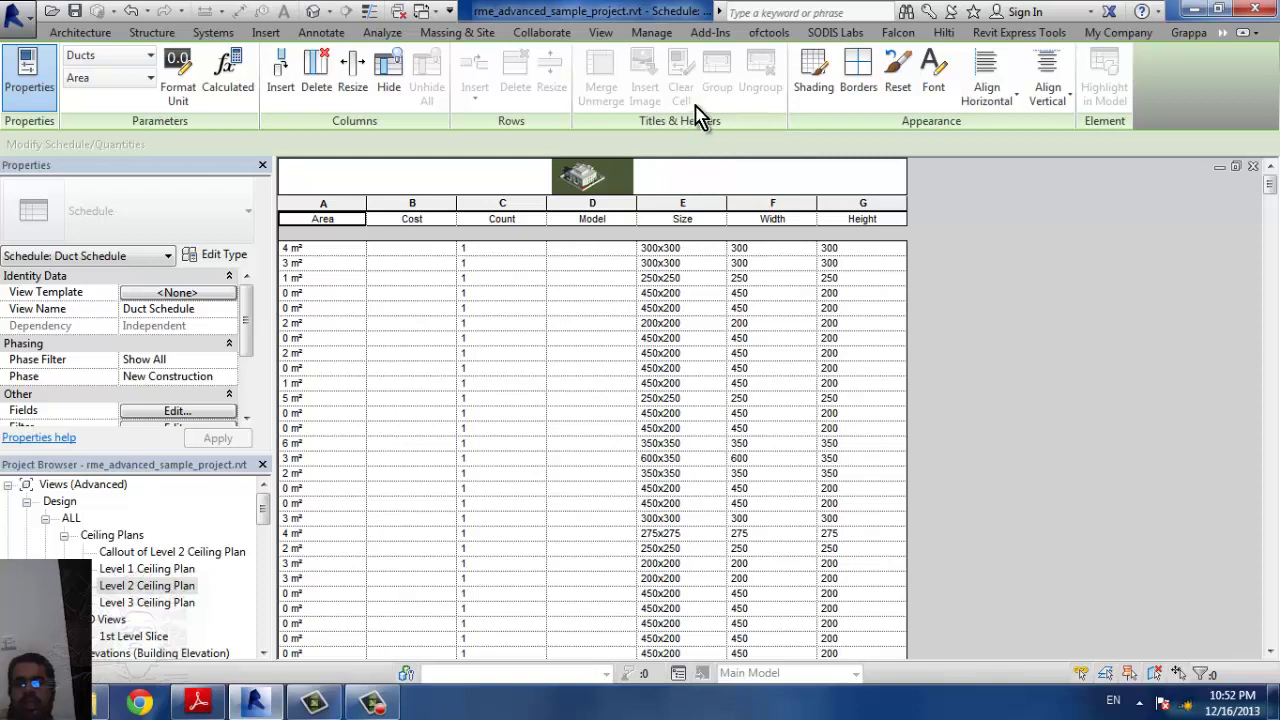
left_click(816, 94)
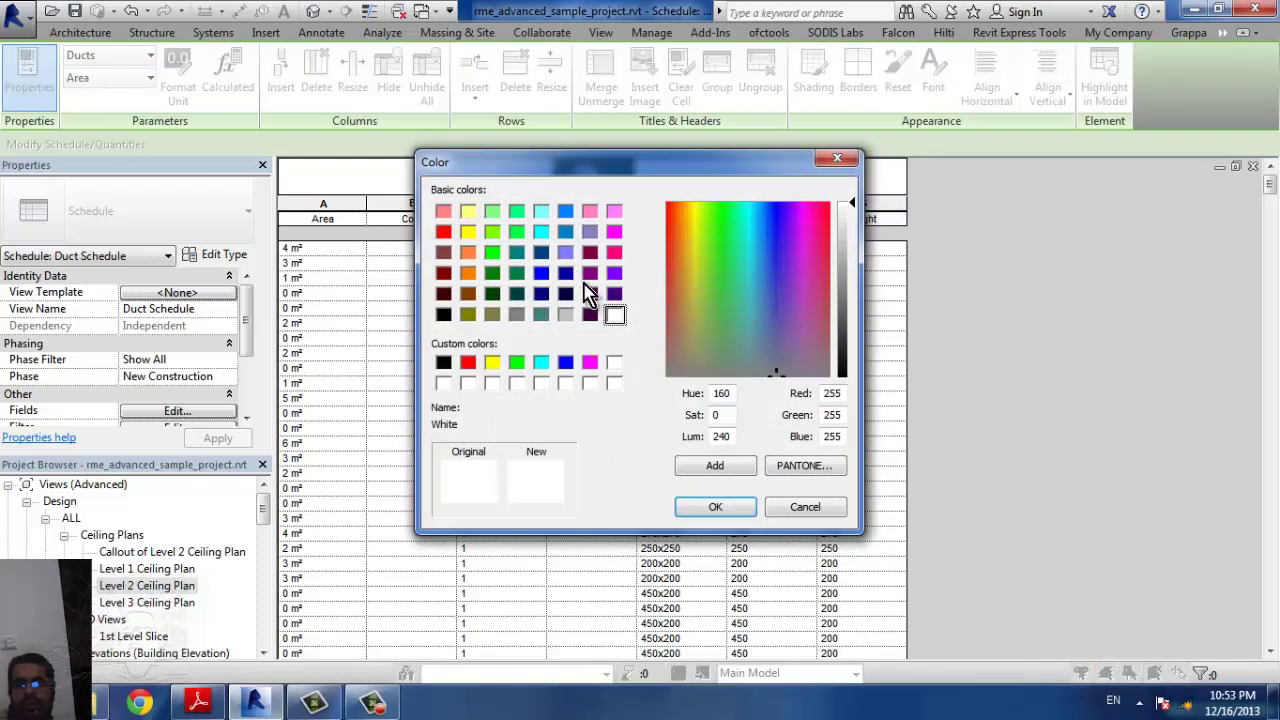
left_click(564, 253)
left_click(517, 232)
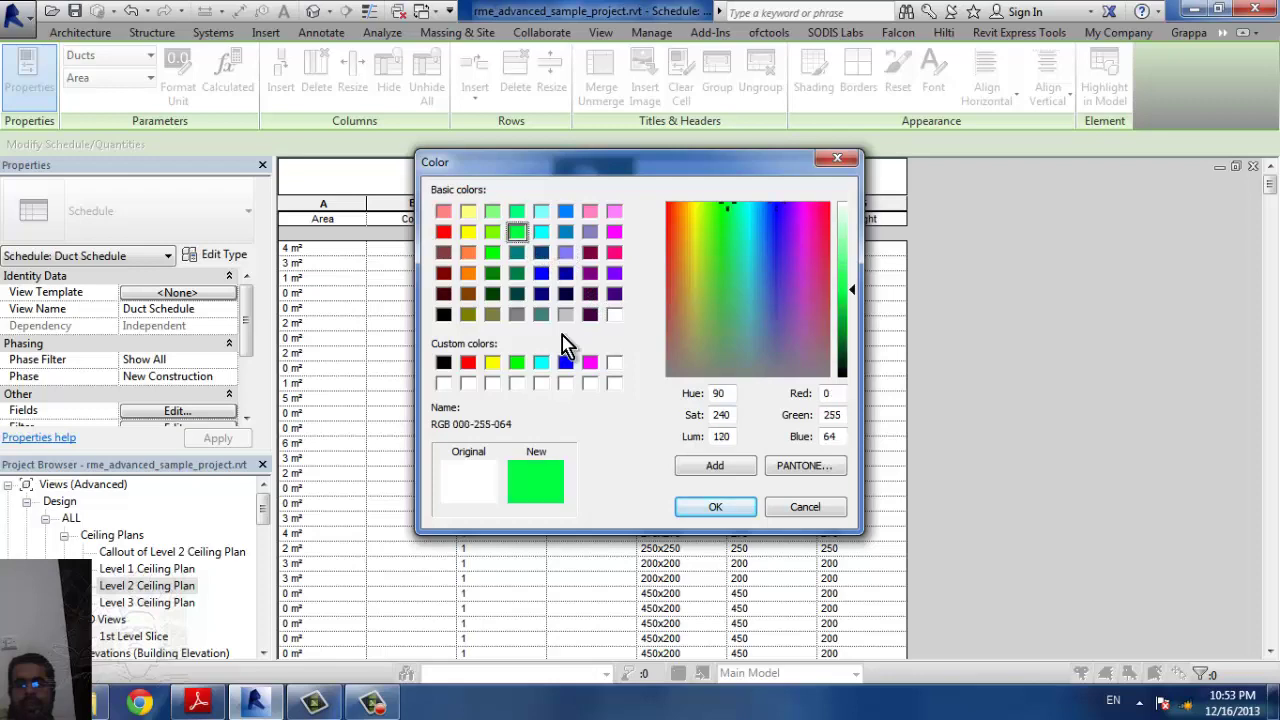
left_click(716, 507)
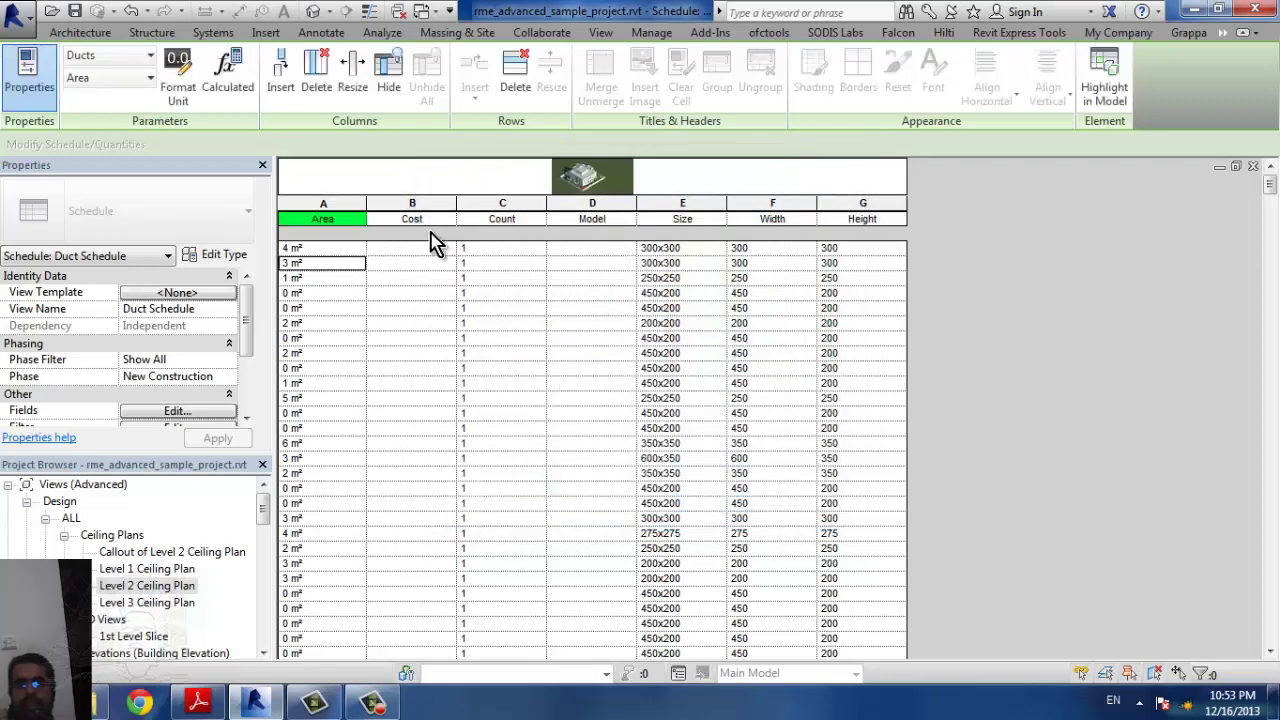
left_click(598, 220)
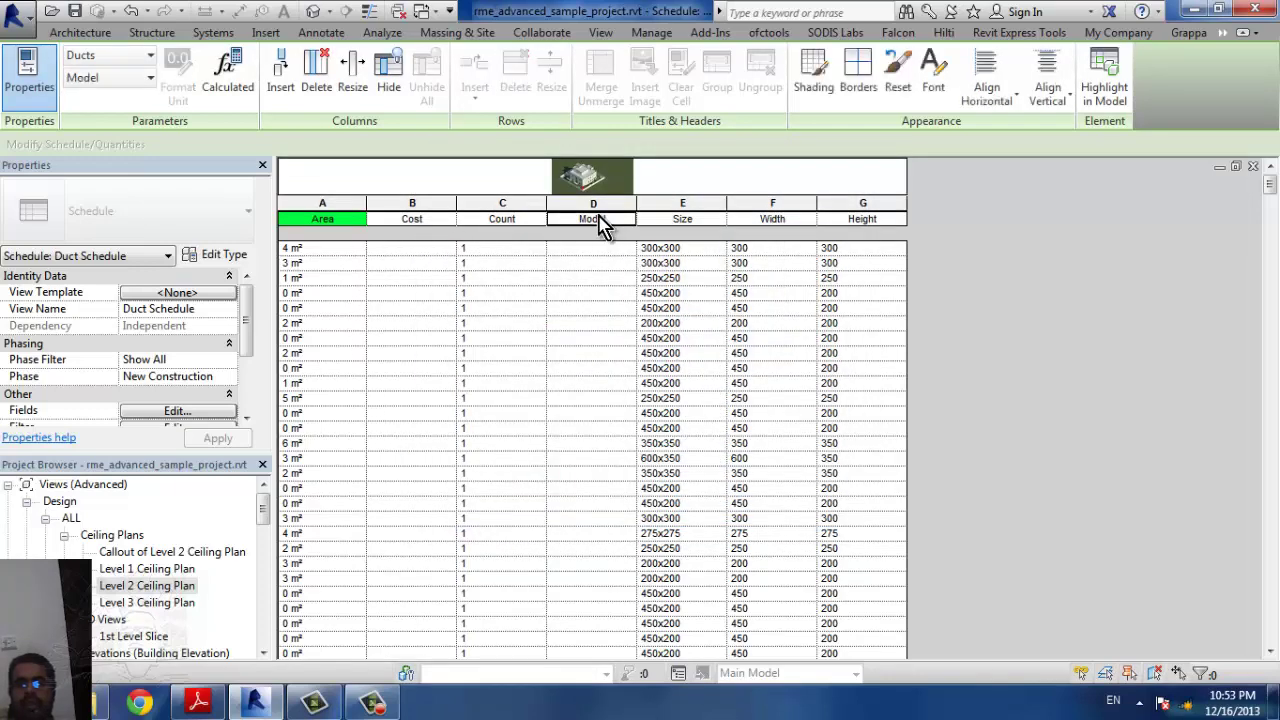
left_click(340, 220)
left_click(897, 72)
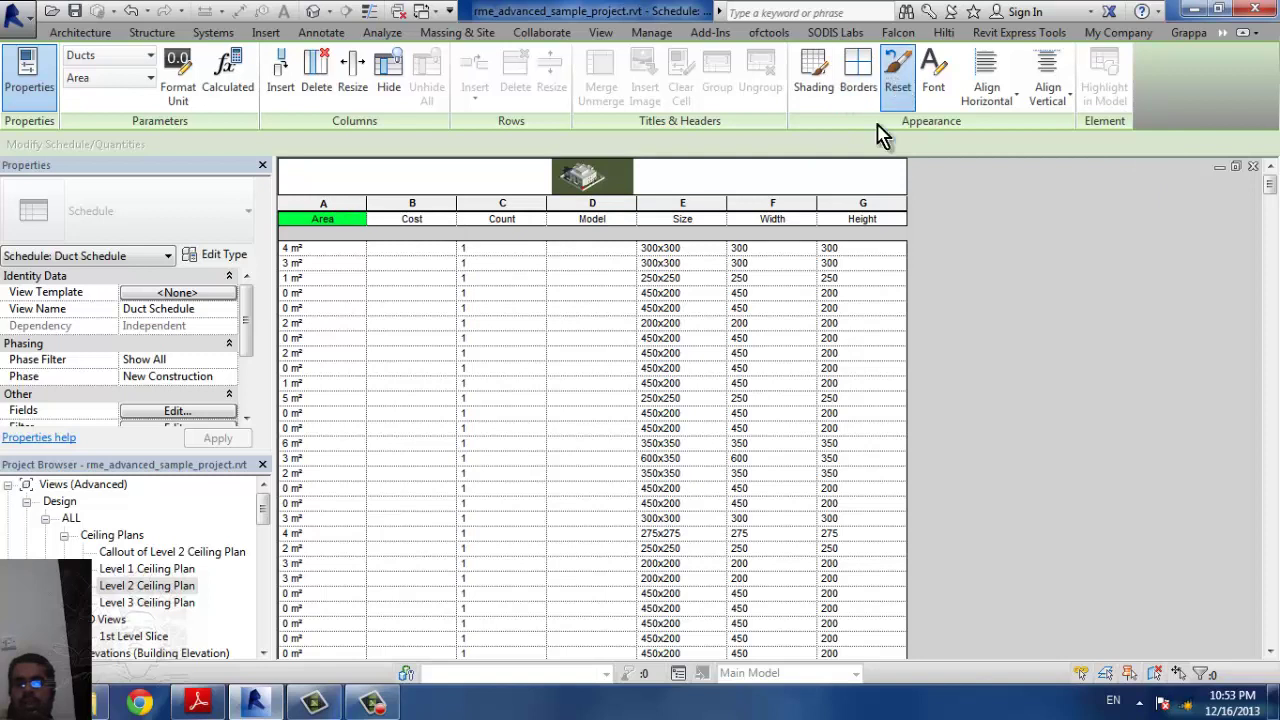
left_click(410, 237)
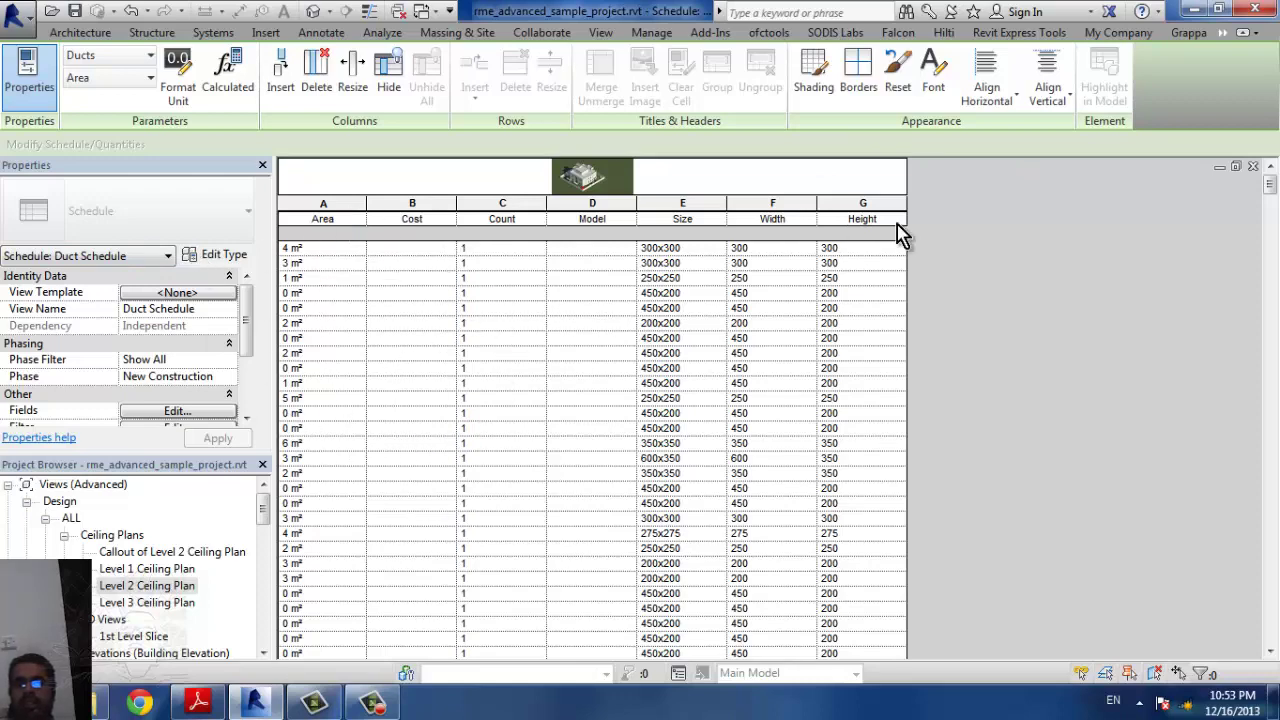
Step: Close the Duct Schedule, then make and clear two crossing selections on the Level 2 HVAC Plan
left_click(1253, 167)
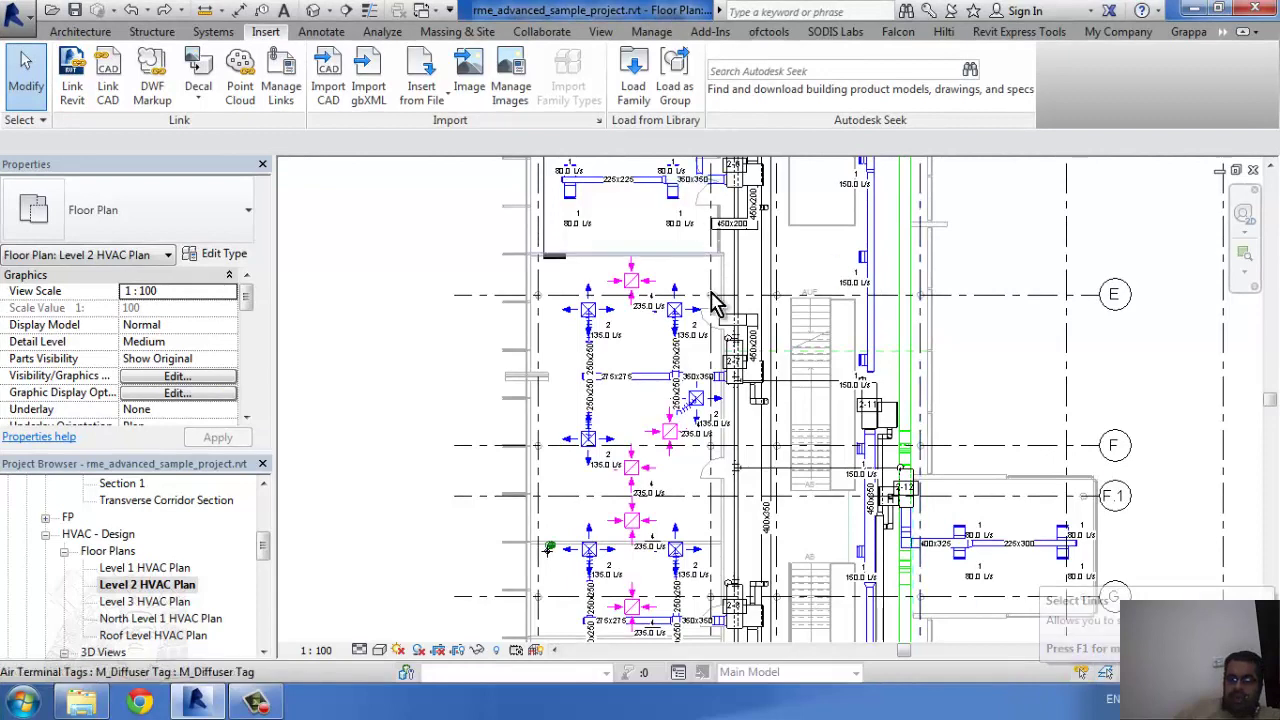
left_click_drag(1164, 546, 336, 241)
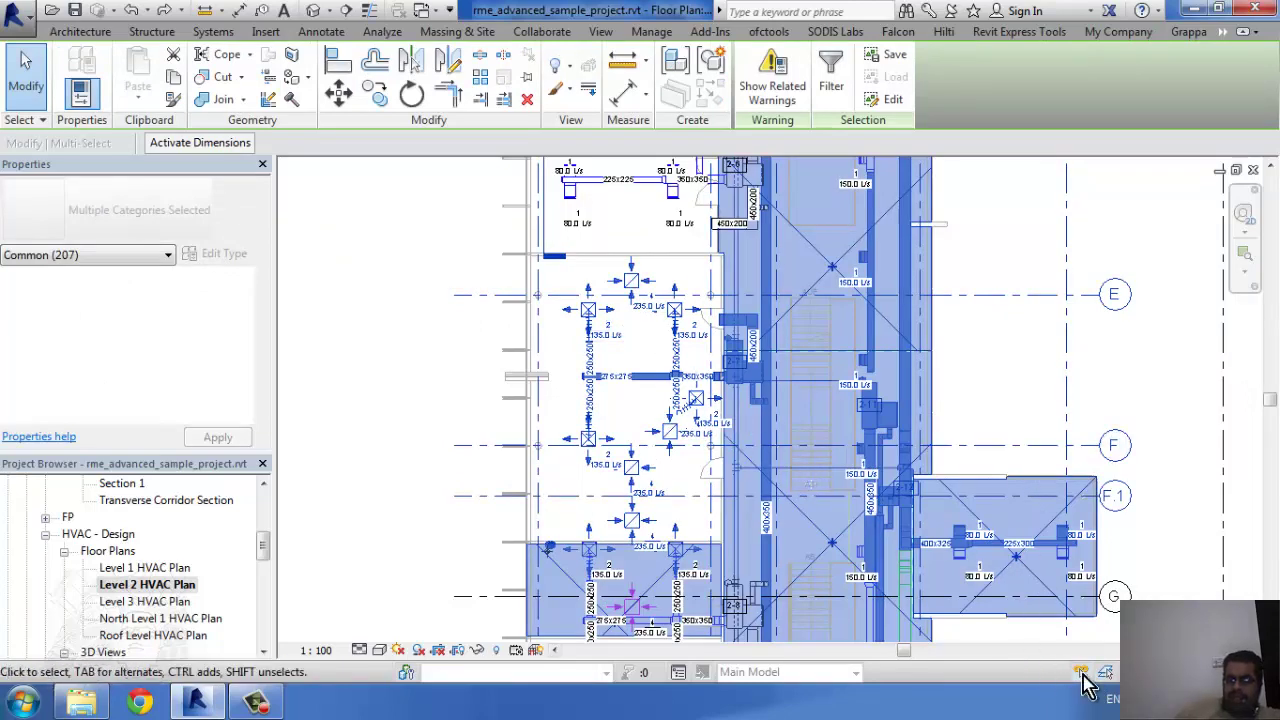
key("Escape")
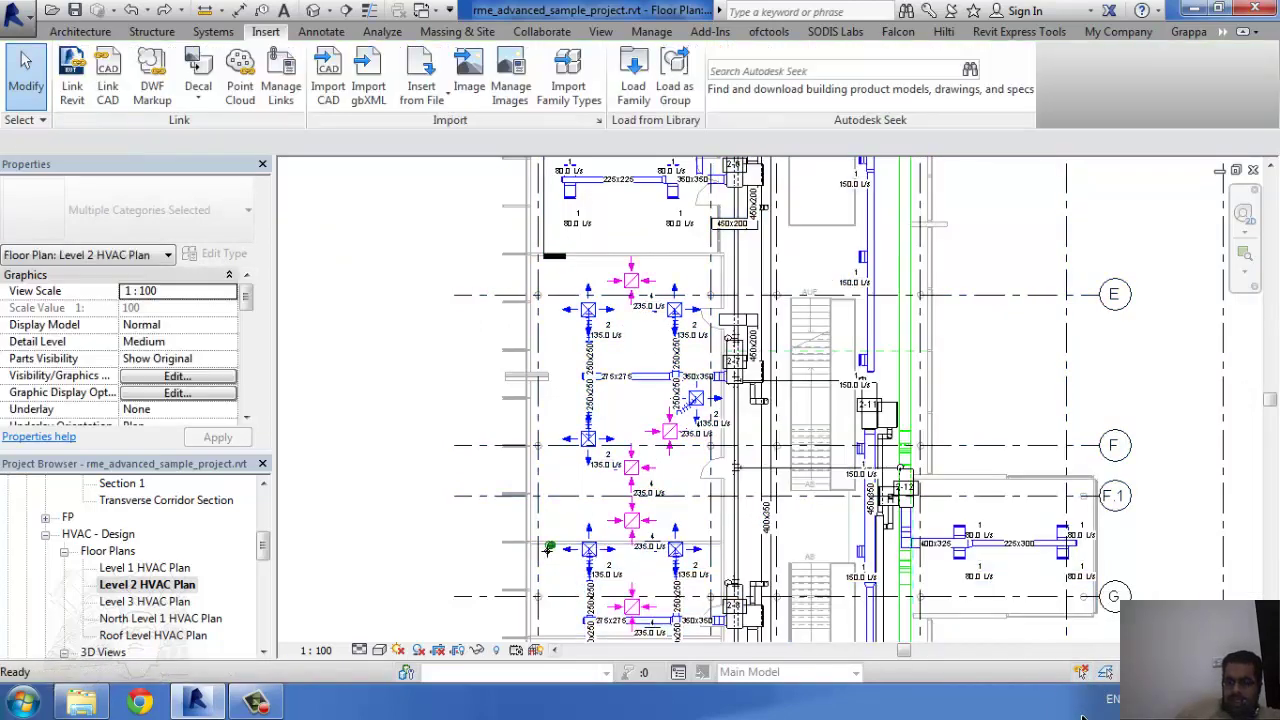
left_click_drag(1150, 573, 394, 260)
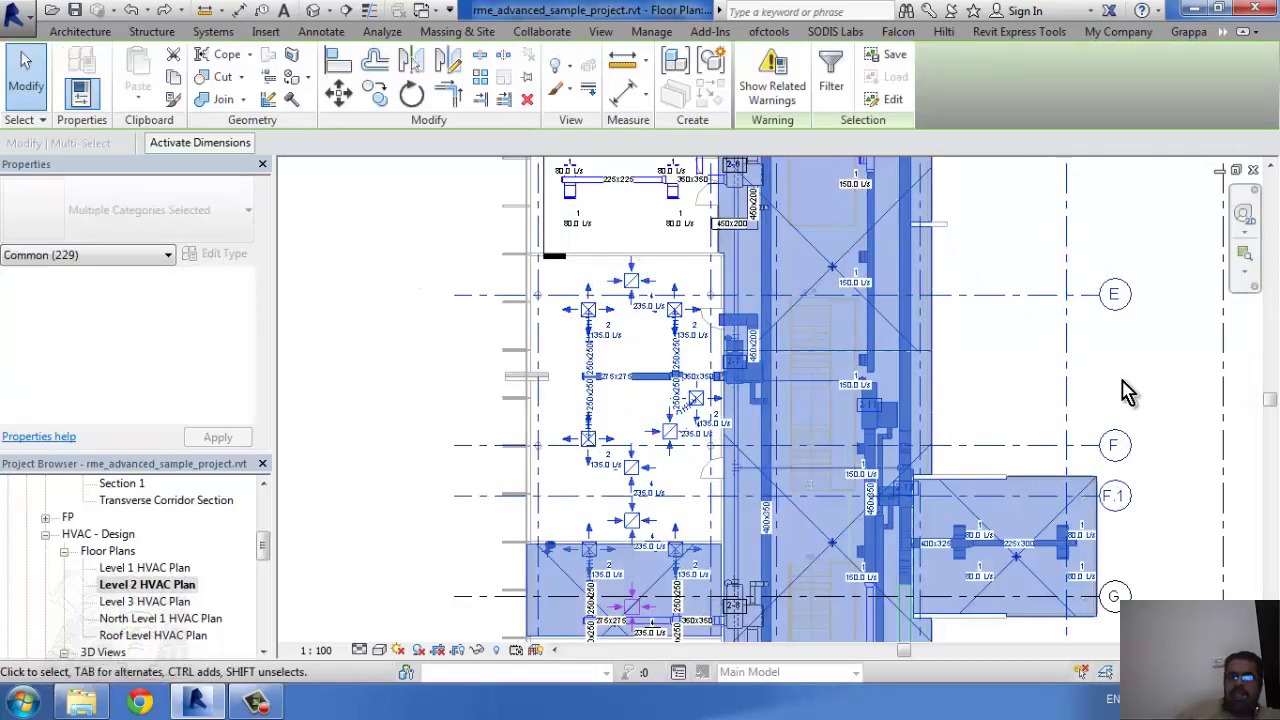
left_click(1168, 355)
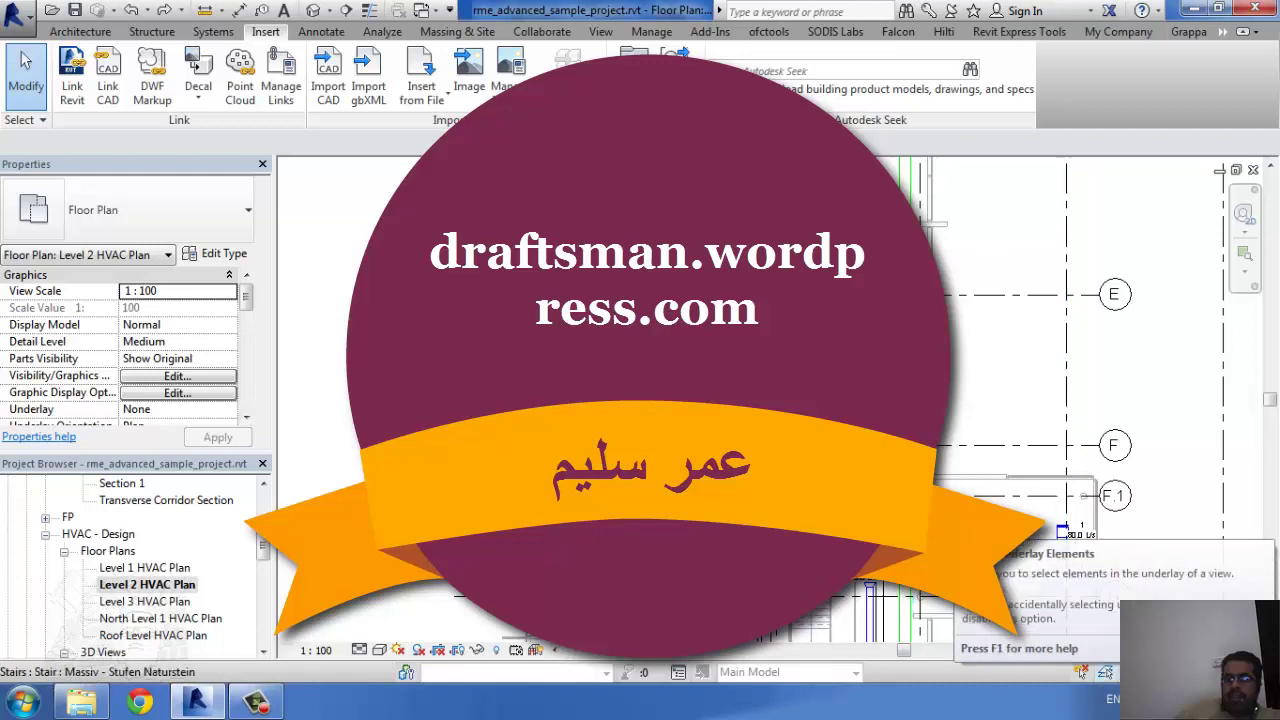
left_click(229, 410)
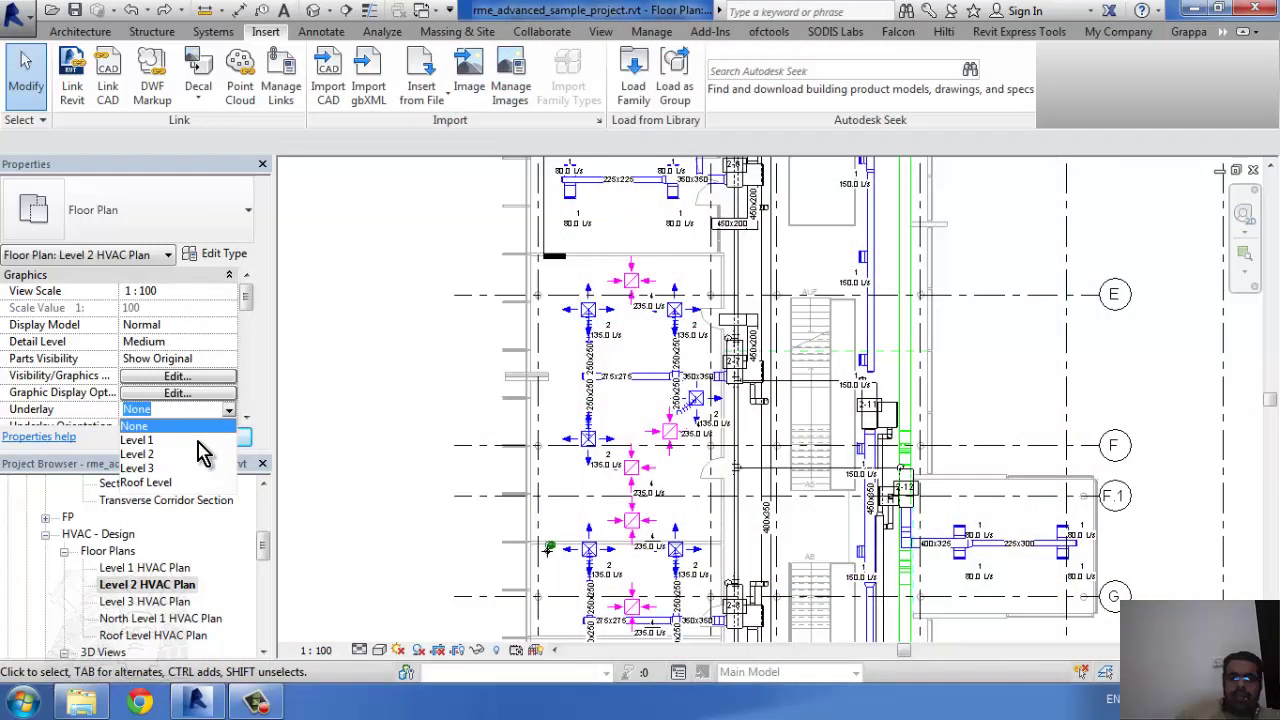
left_click(185, 440)
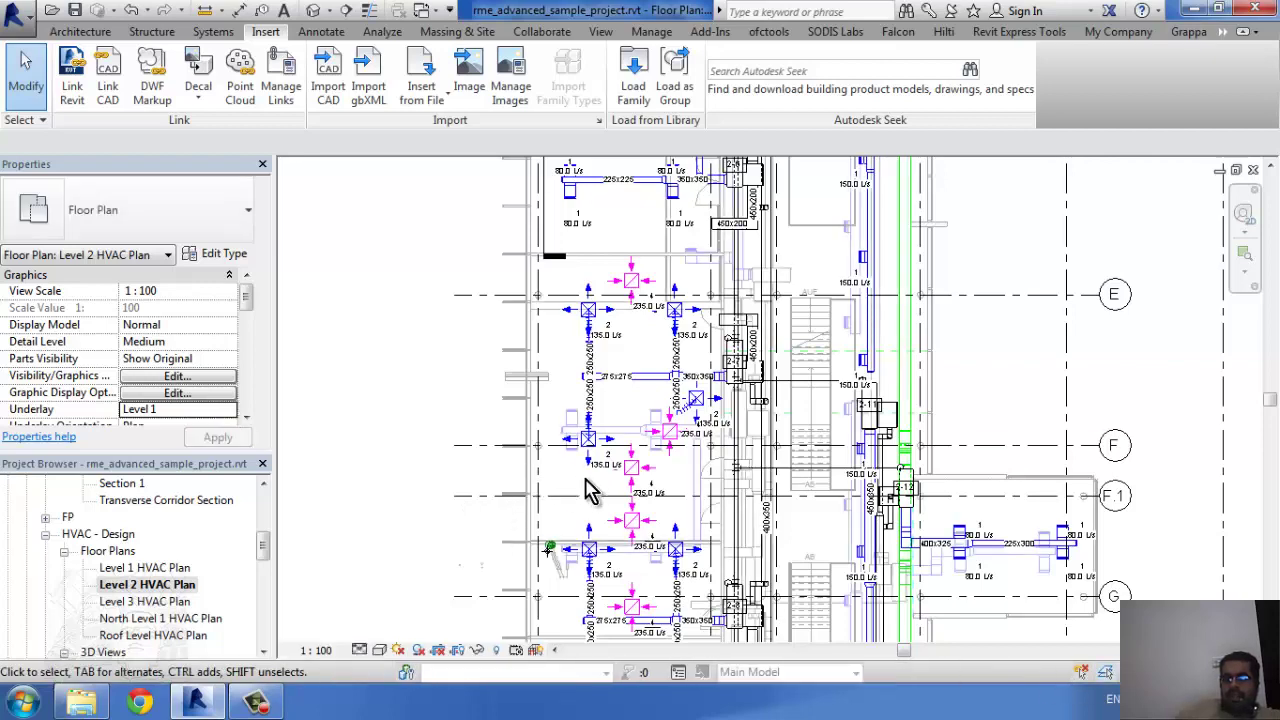
left_click(566, 434)
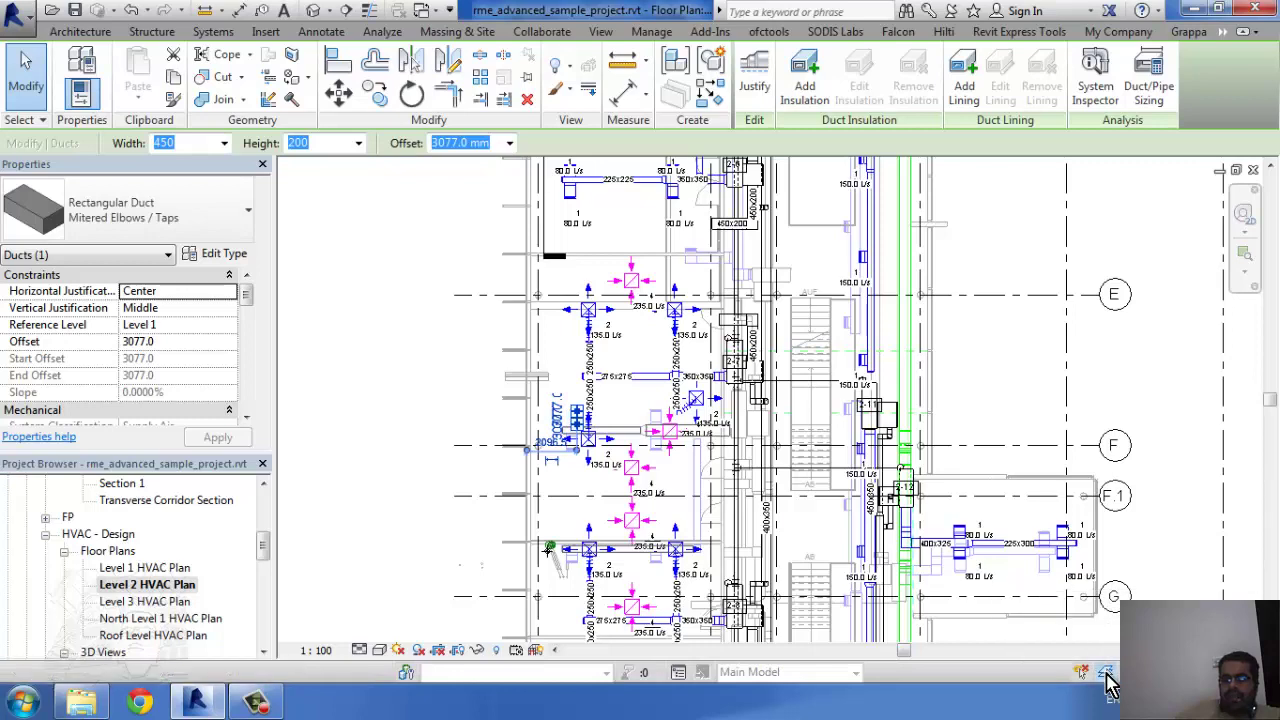
left_click(572, 415)
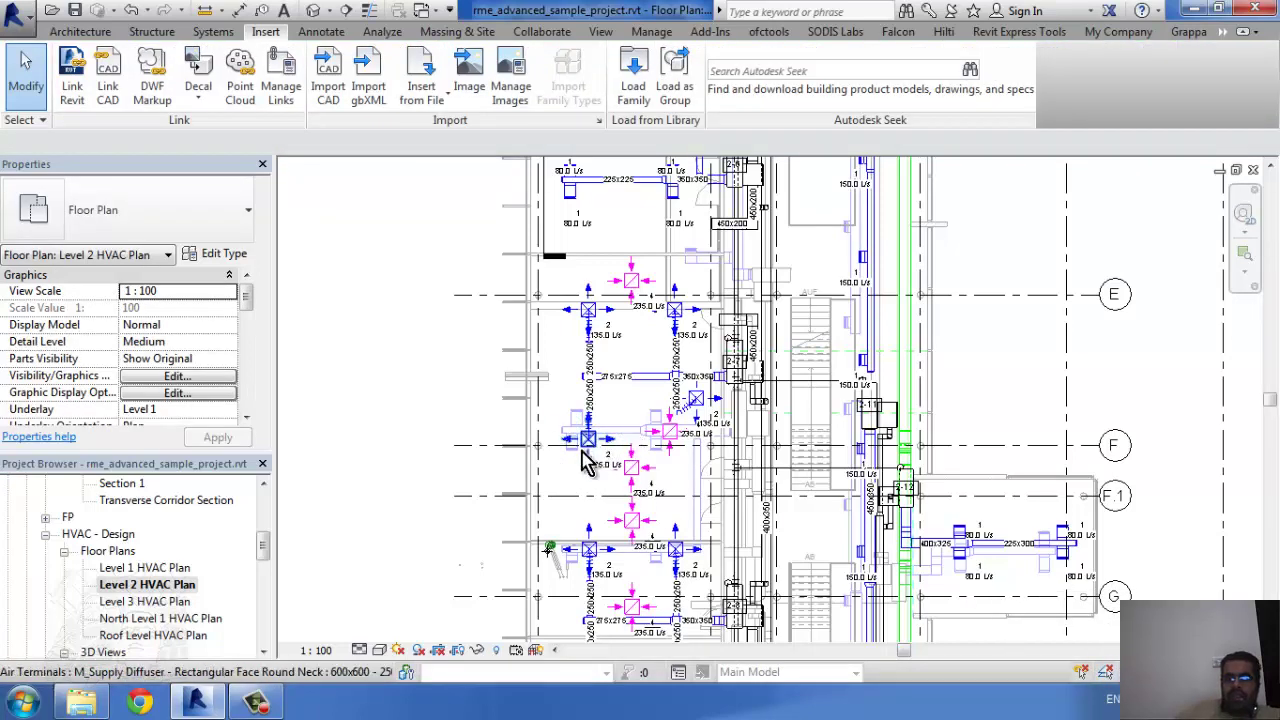
left_click(229, 414)
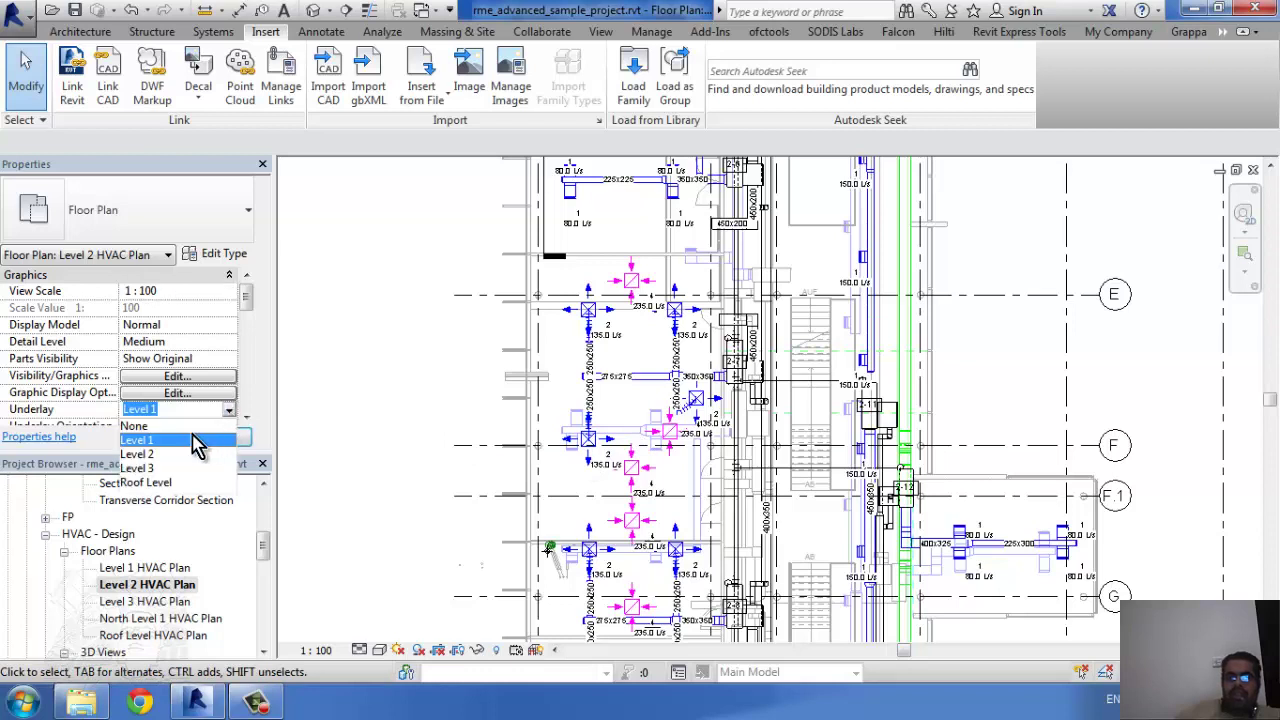
left_click(134, 426)
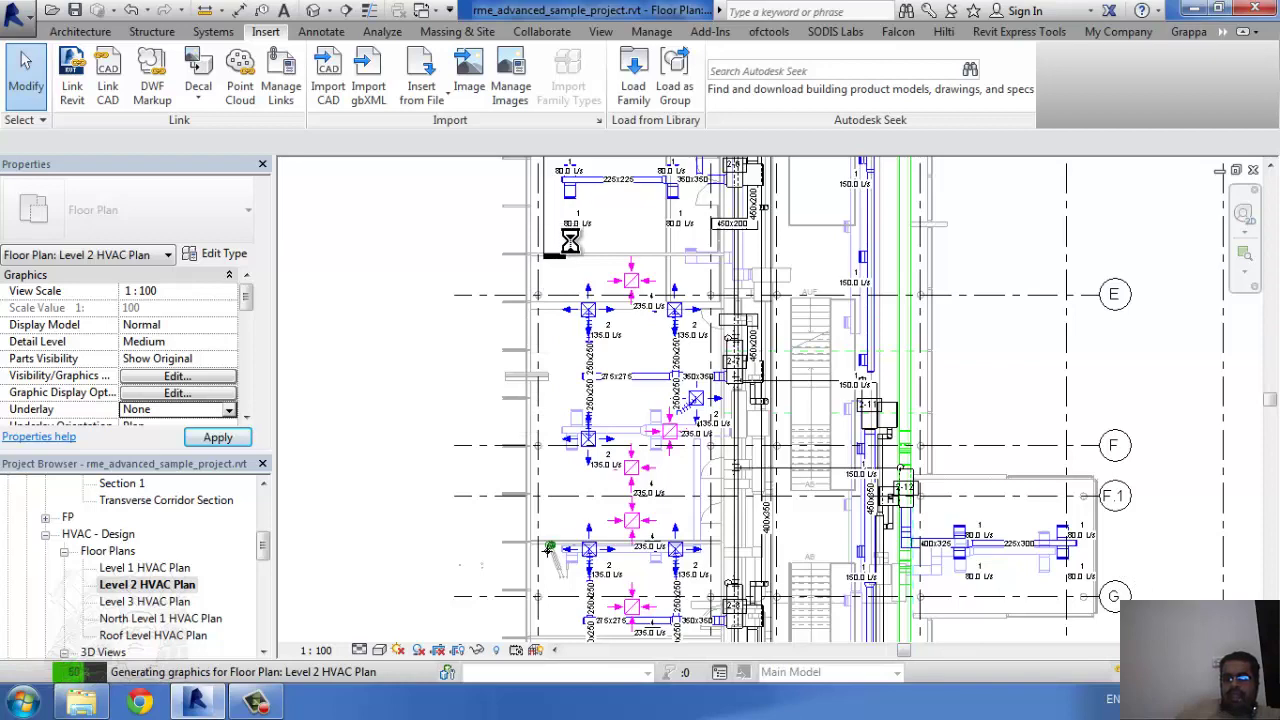
left_click(611, 283)
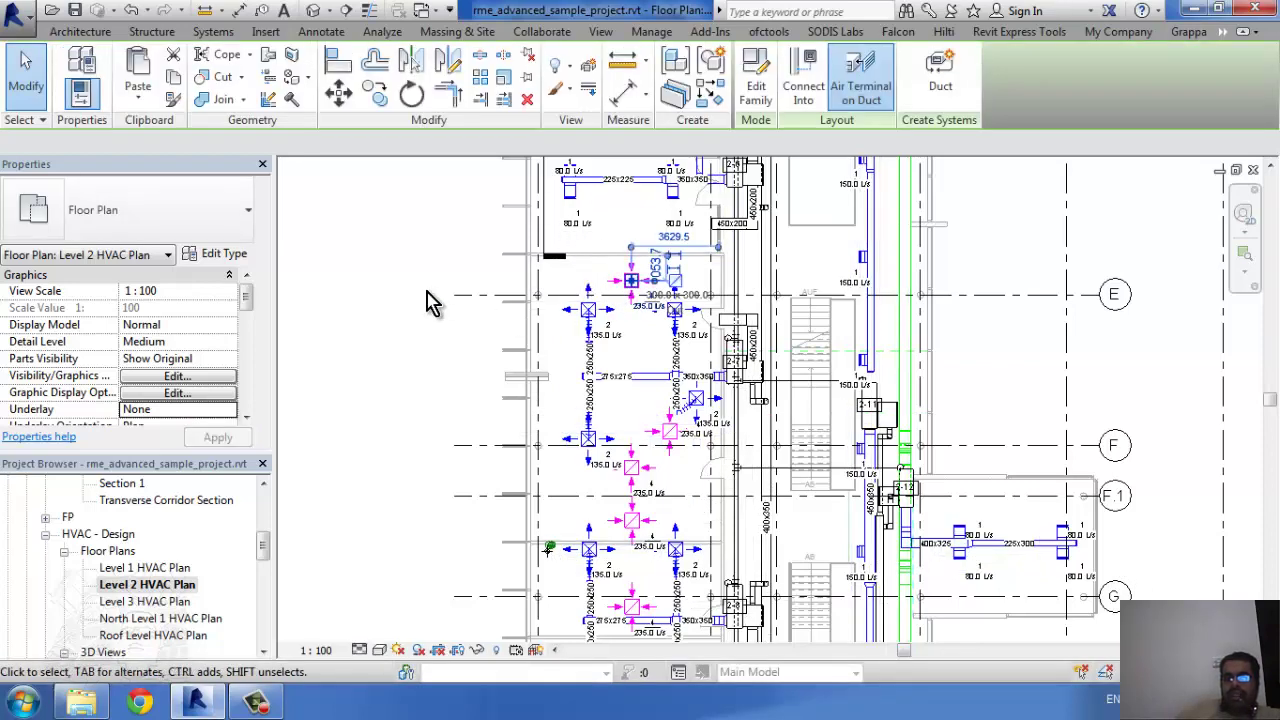
Step: Connect the return diffuser to the nearby duct and check surrounding elements with crossing selections
left_click(530, 86)
left_click(657, 229)
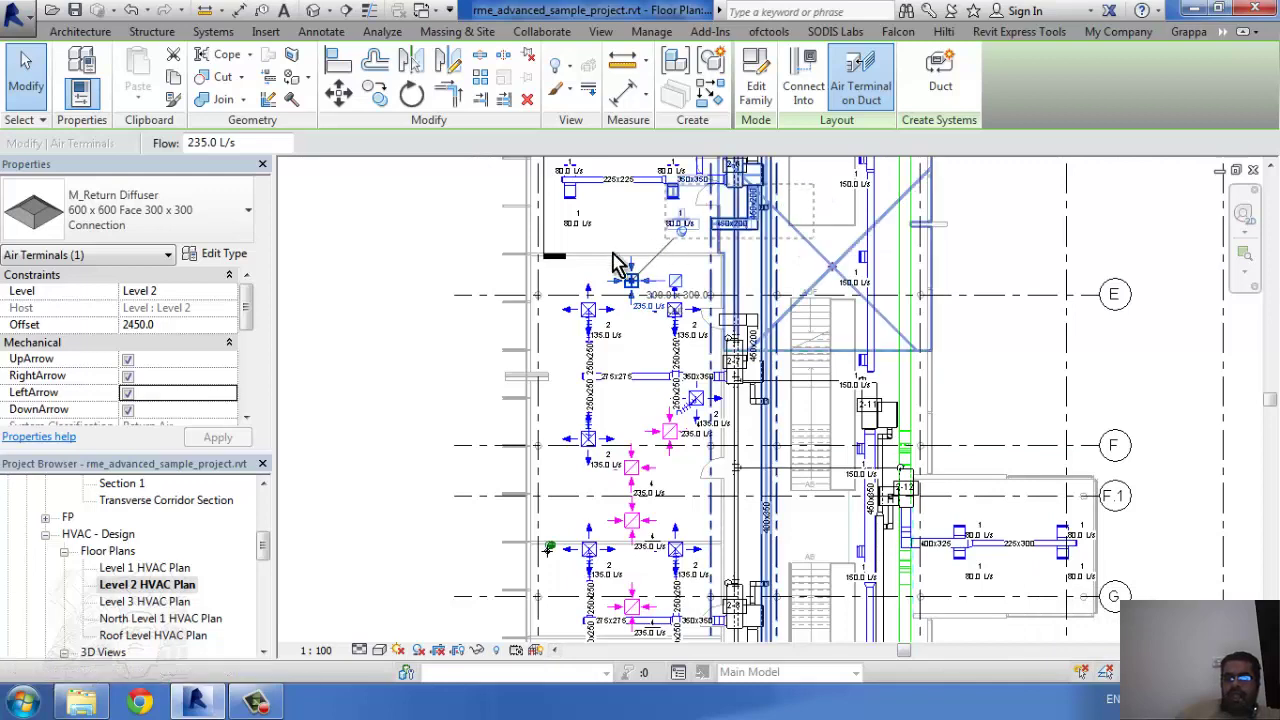
left_click_drag(820, 200, 471, 354)
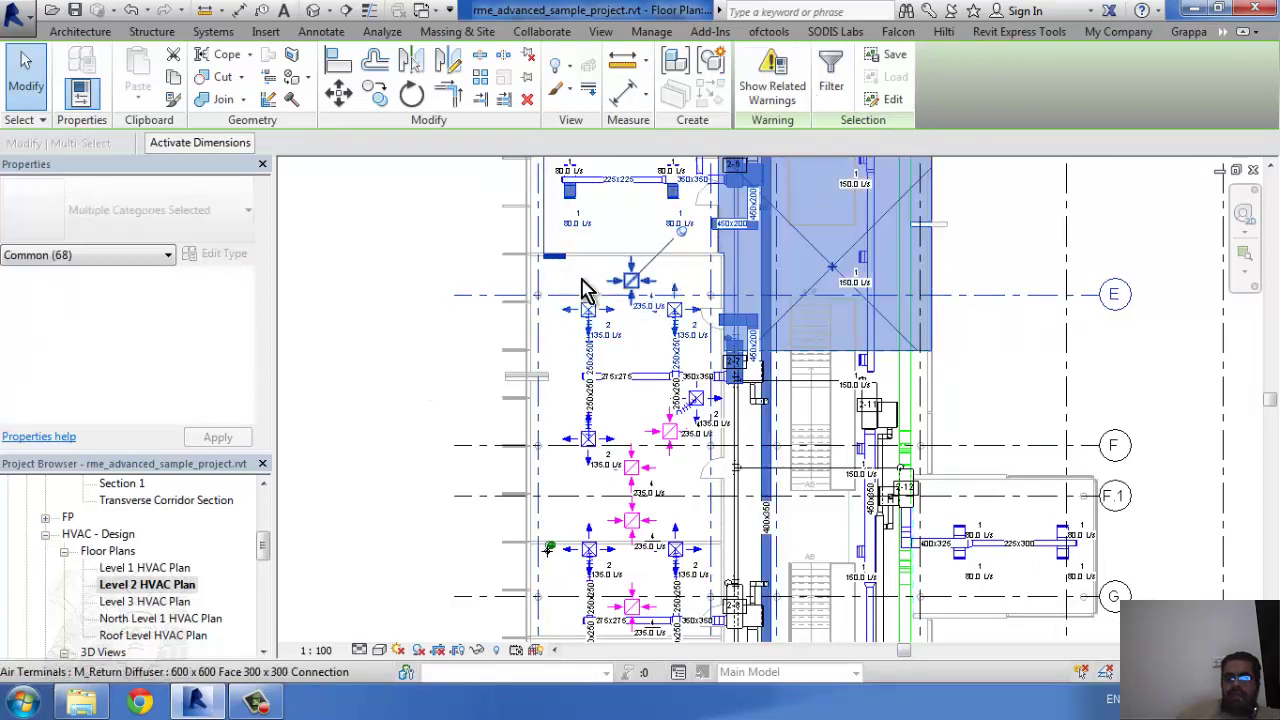
scroll(620, 282, "up", 4)
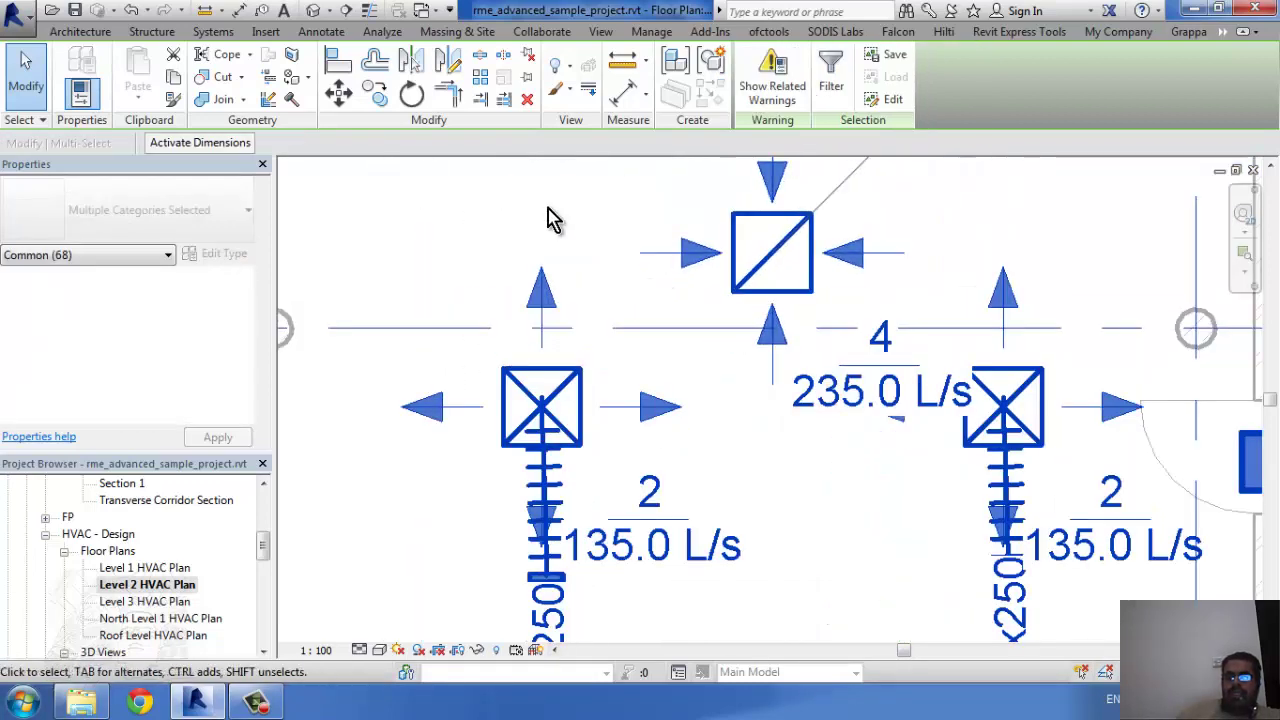
key("Escape")
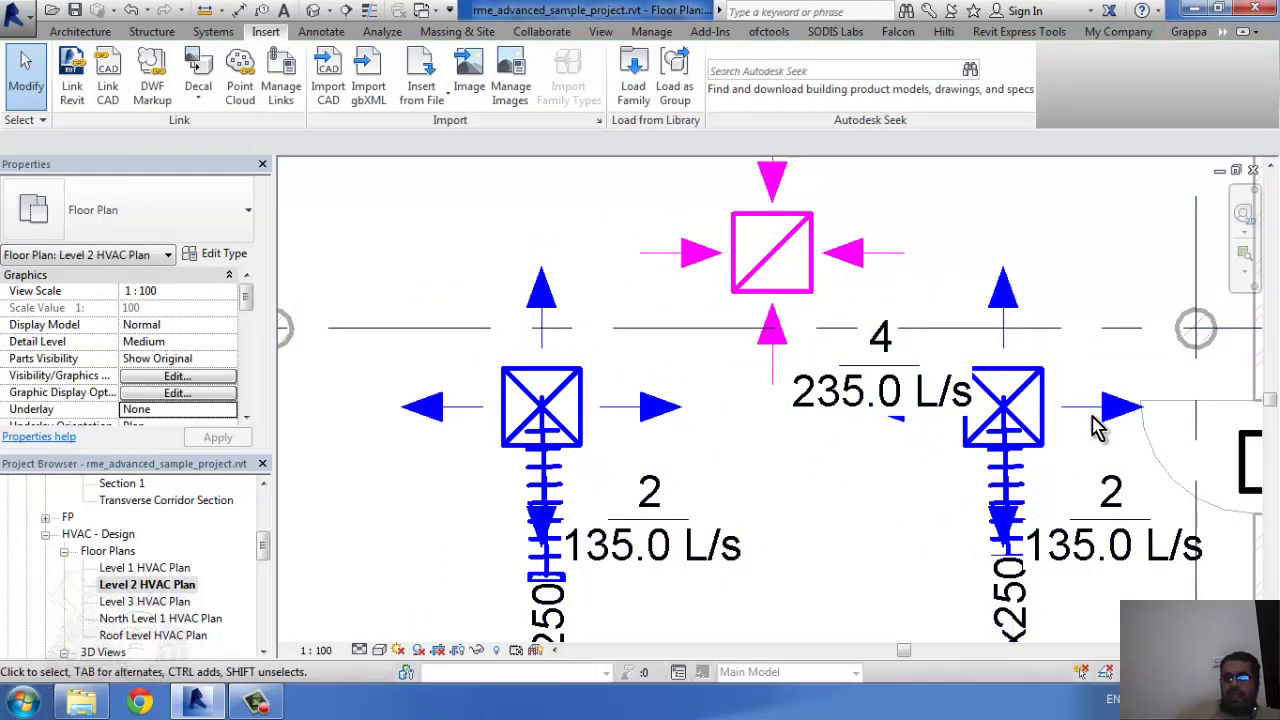
mouse_move(1109, 442)
left_mouse_down()
mouse_move(313, 147)
mouse_move(790, 247)
mouse_move(729, 318)
mouse_move(425, 270)
mouse_move(383, 223)
left_mouse_up()
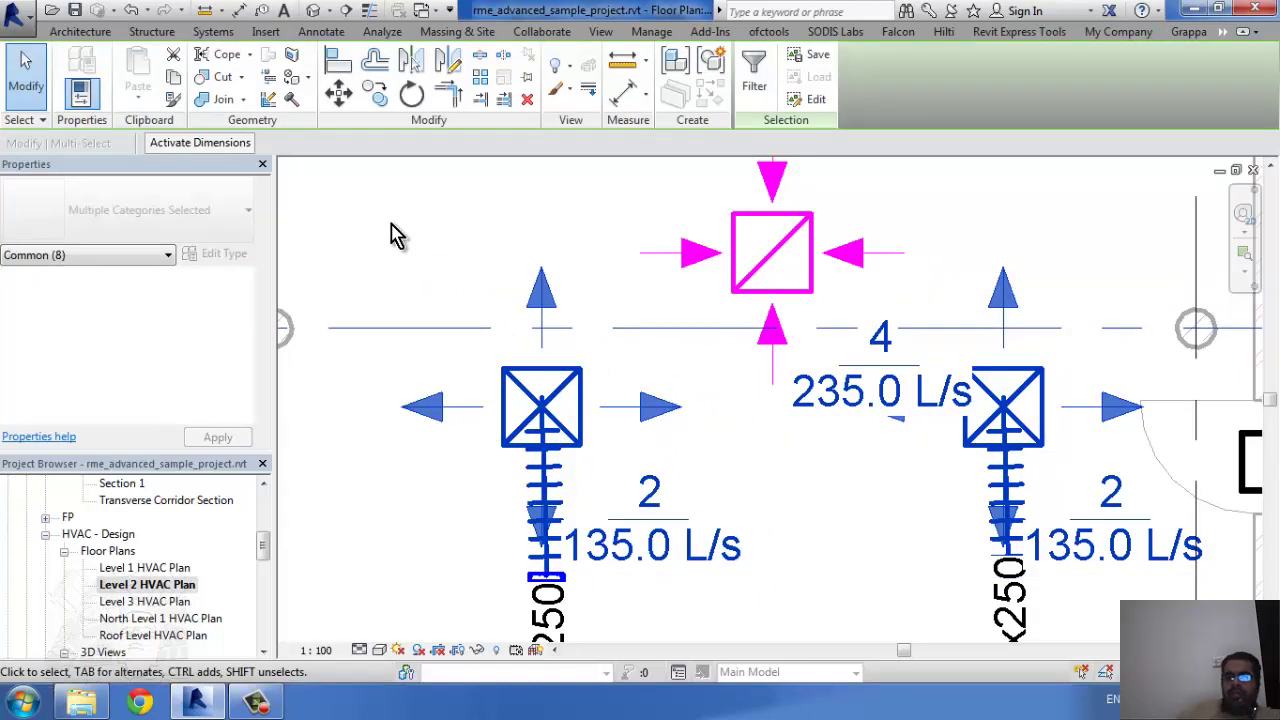
key("Escape")
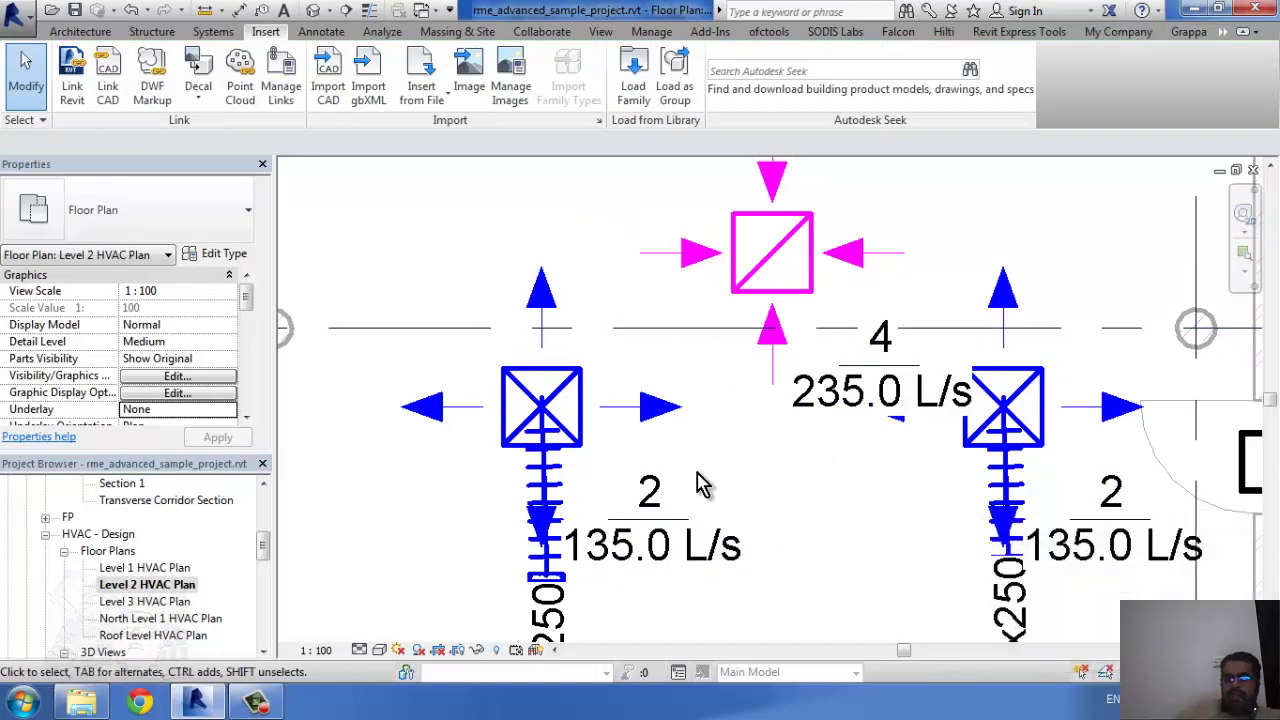
Step: Adjust the view and start the Section tool on the Level 2 HVAC Plan
scroll(651, 425, "down", 2)
scroll(651, 425, "down", 2)
scroll(600, 410, "down", 2)
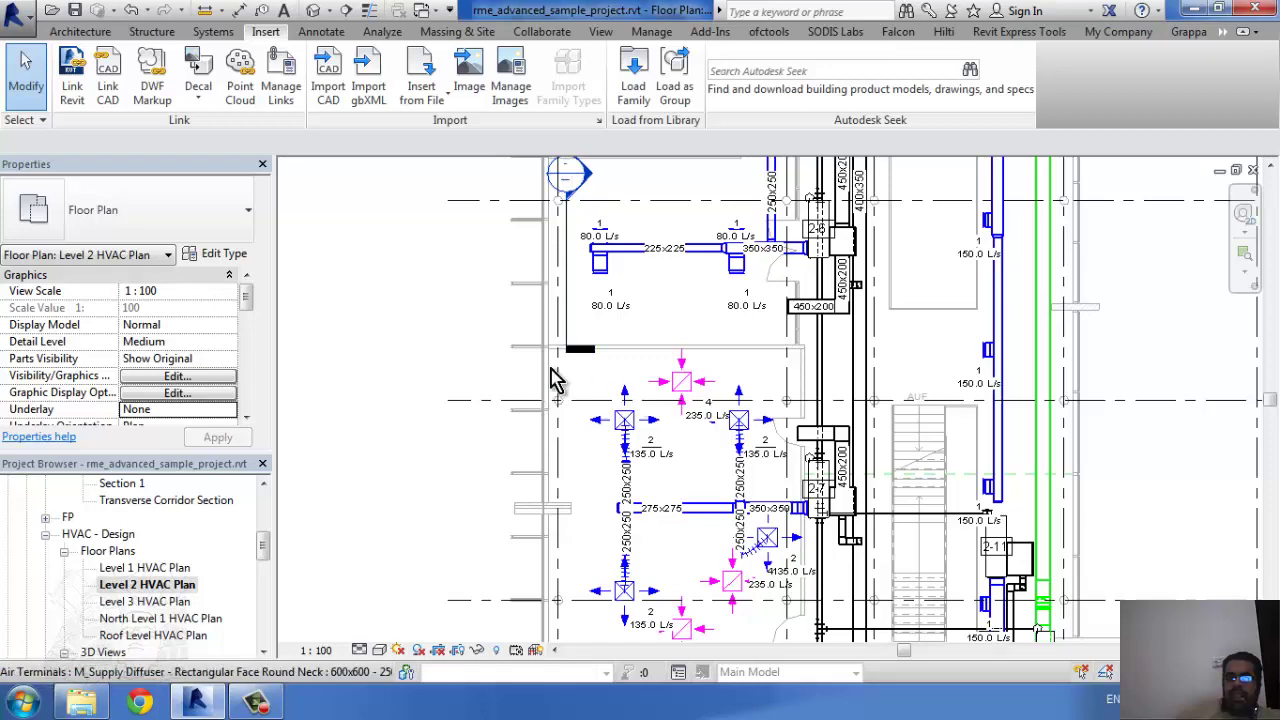
scroll(771, 371, "up", 2)
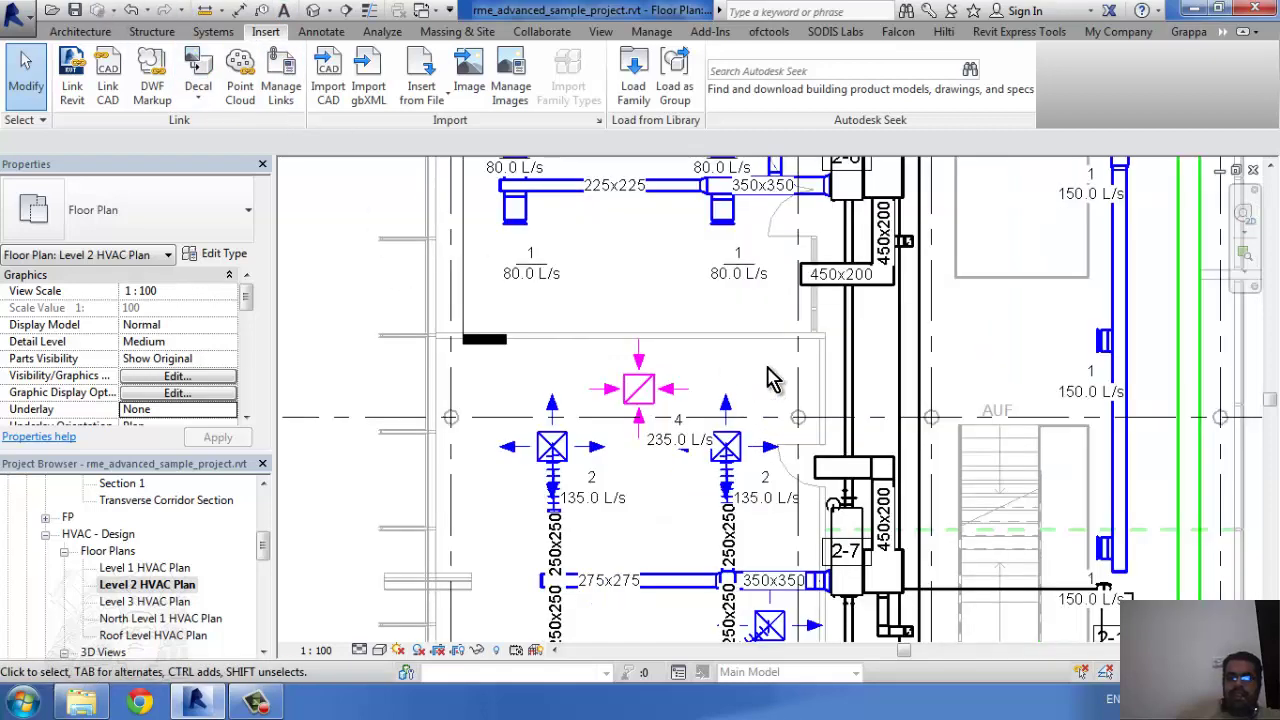
scroll(778, 378, "up", 2)
scroll(778, 378, "down", 3)
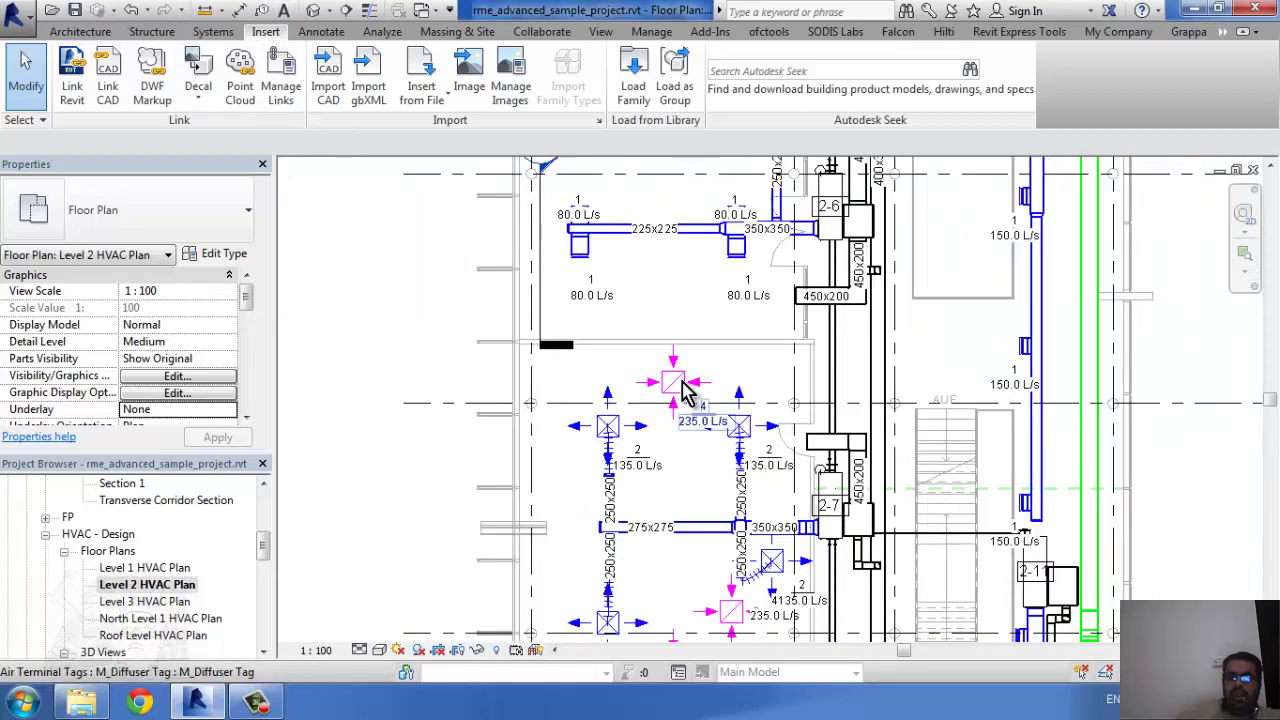
left_click(345, 10)
Step: Draw Section 9 horizontally across the HVAC plan and go to its section view
left_click(884, 326)
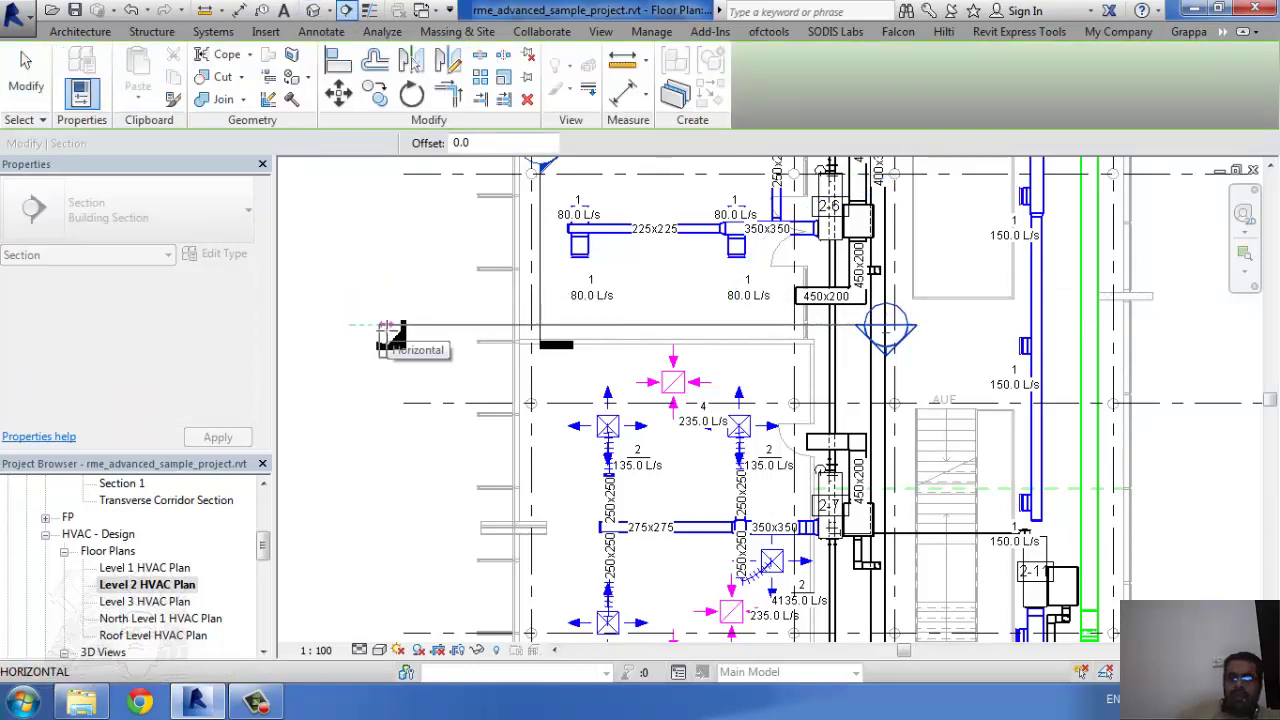
left_click(628, 332)
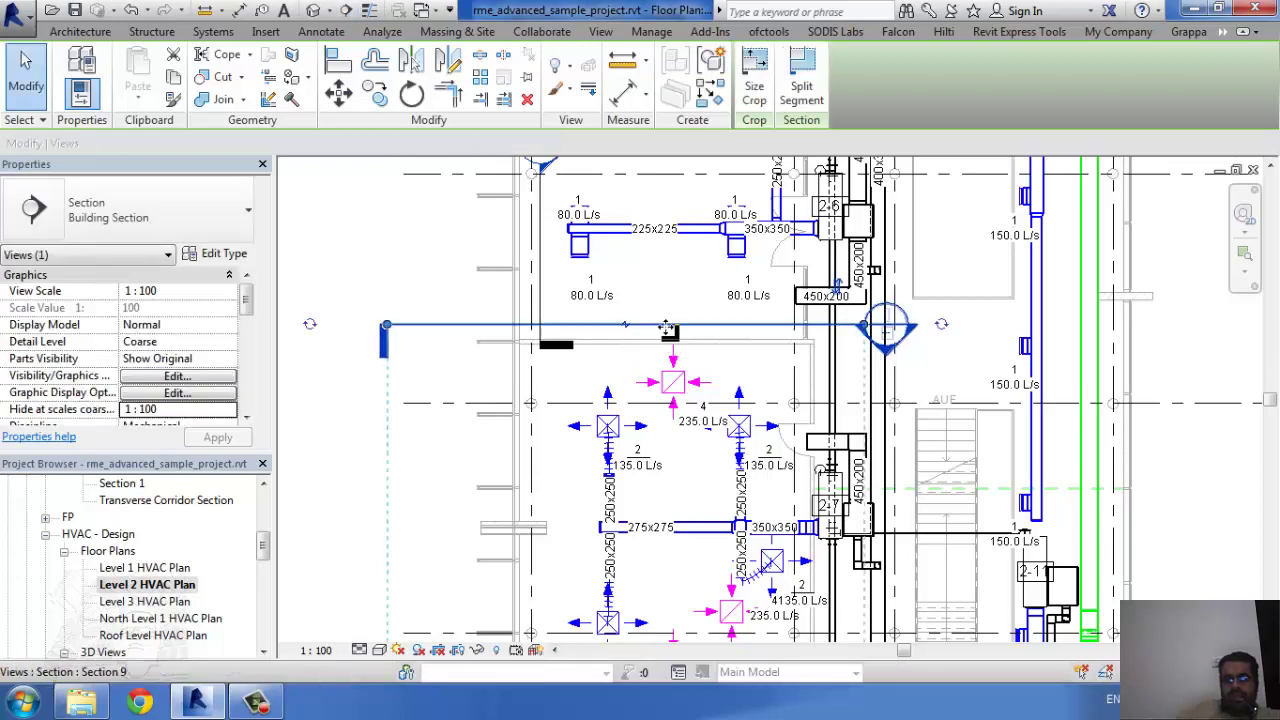
right_click(668, 327)
left_click(724, 307)
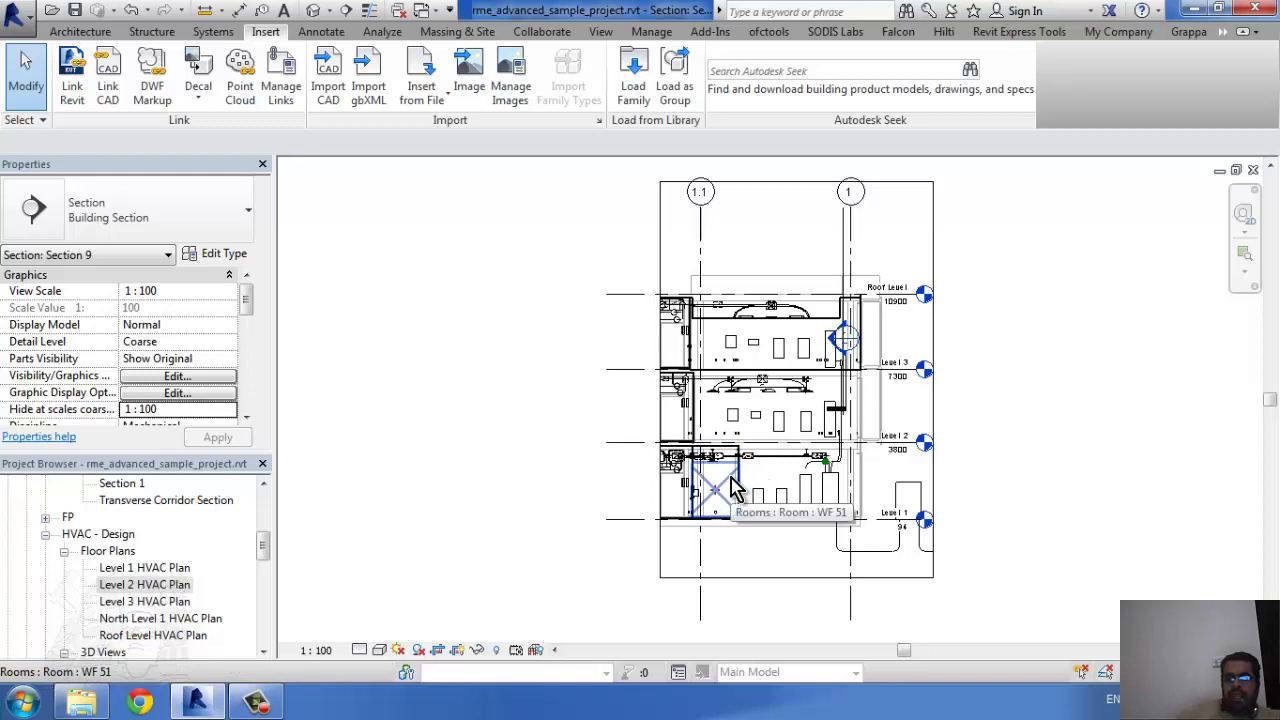
left_click(741, 484)
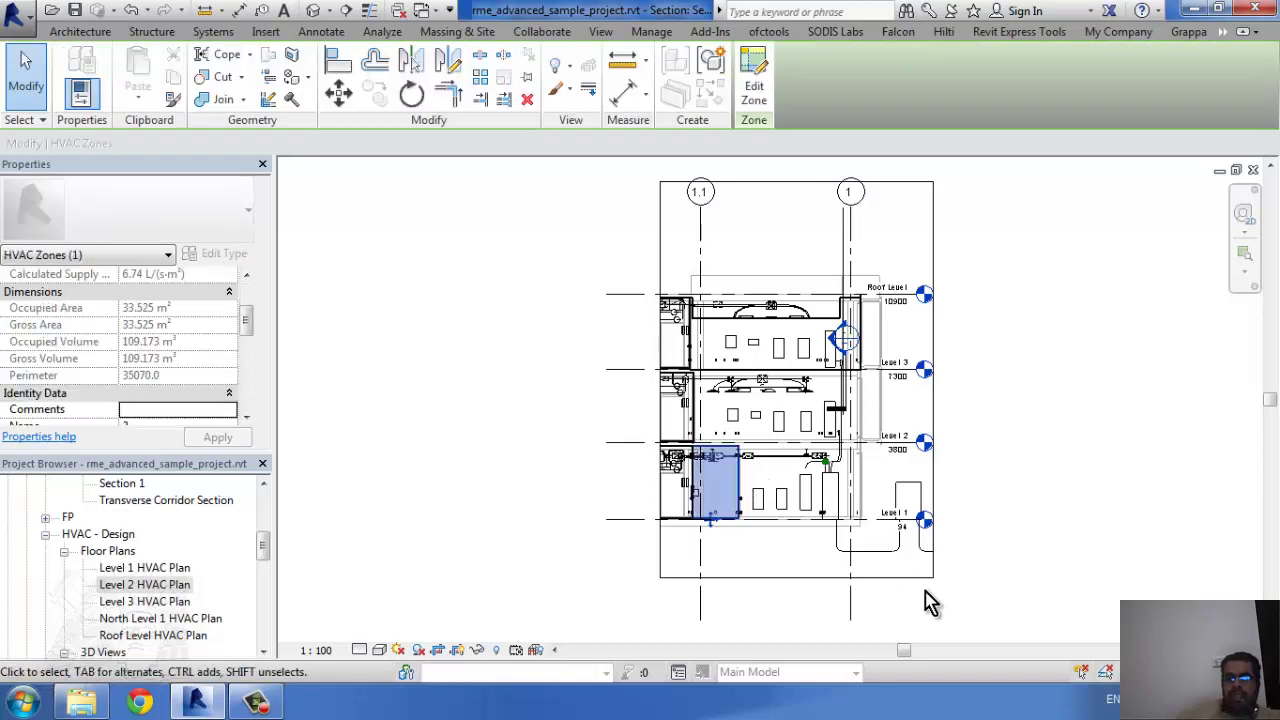
left_click(743, 557)
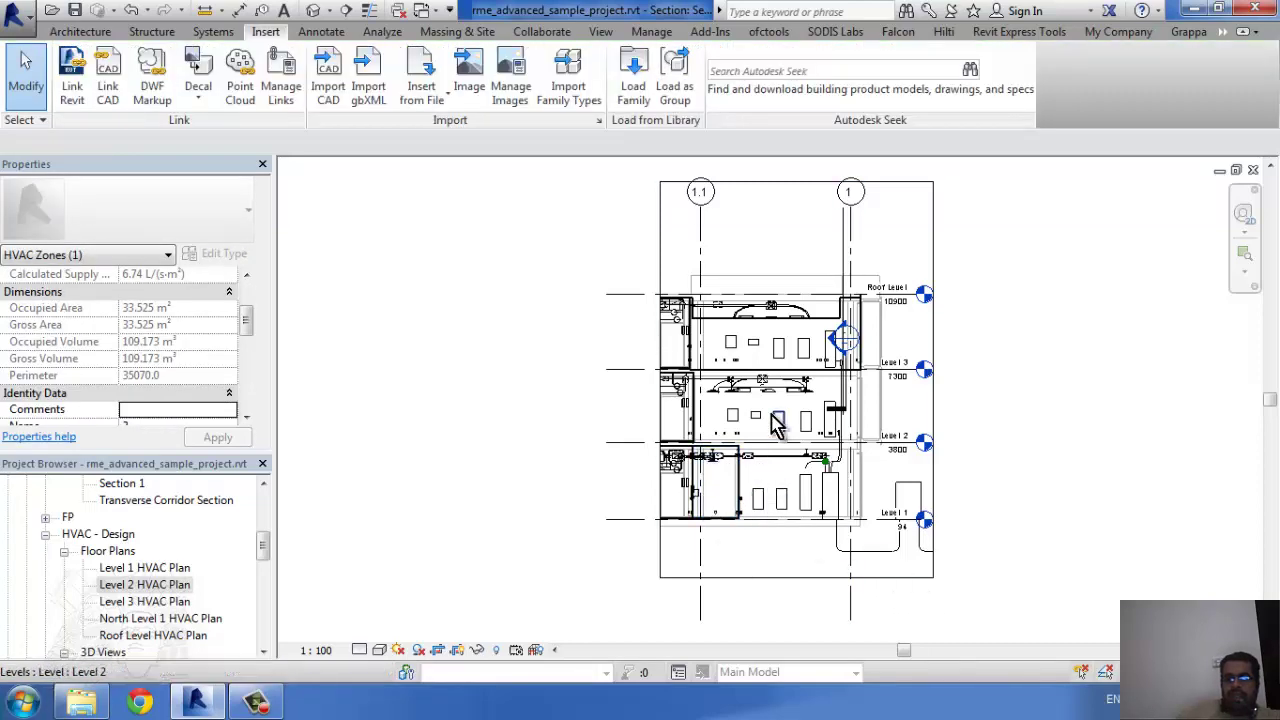
scroll(703, 380, "up", 2)
scroll(690, 440, "up", 4)
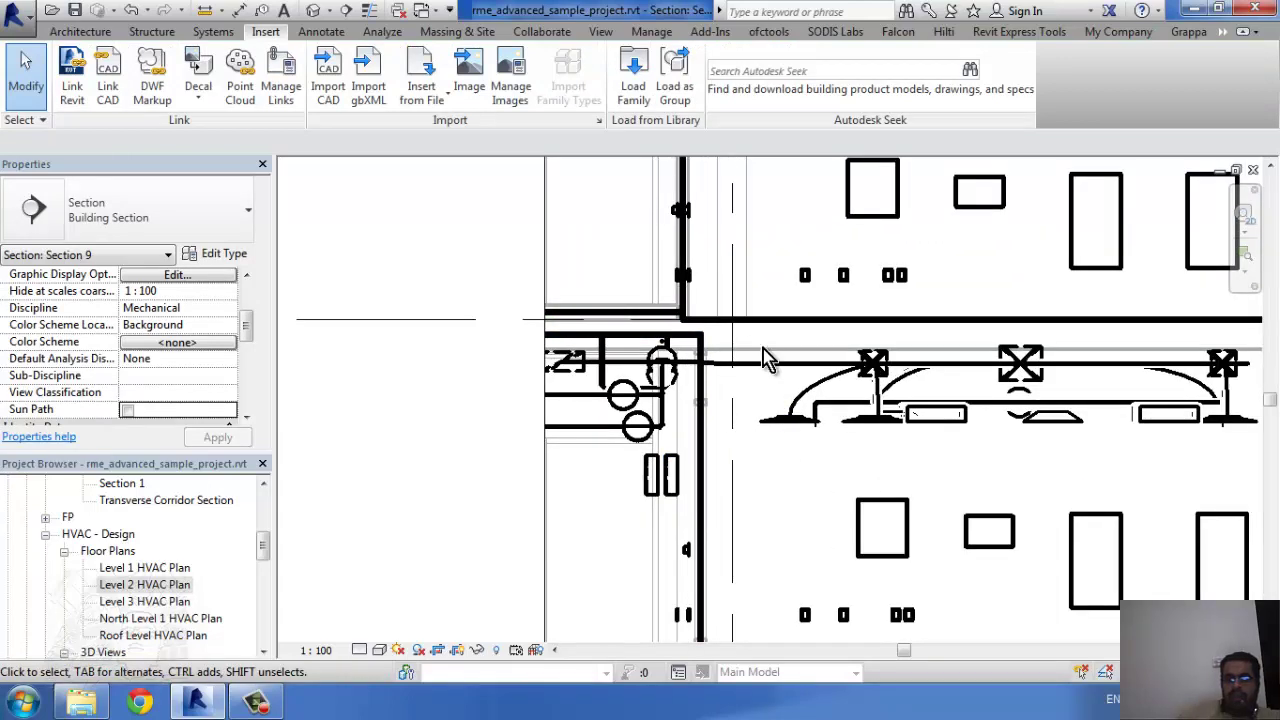
left_click(701, 491)
left_click(812, 368)
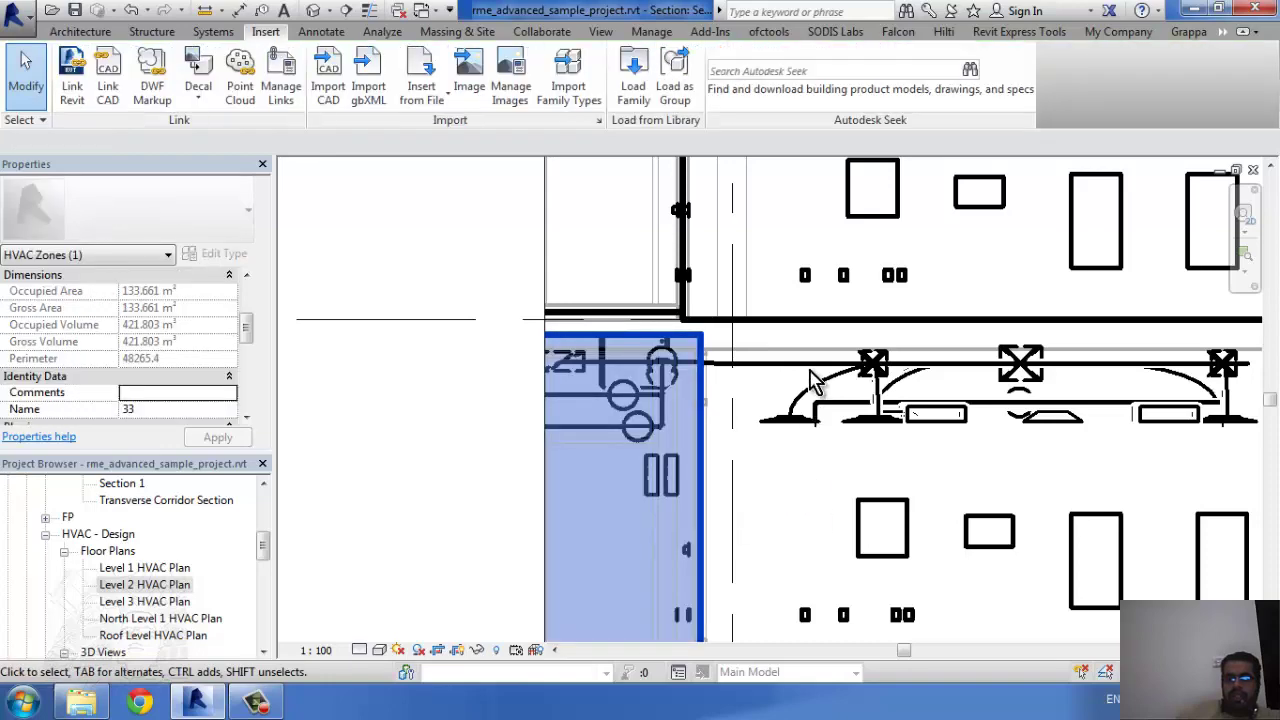
scroll(750, 468, "down", 2)
scroll(785, 392, "down", 1)
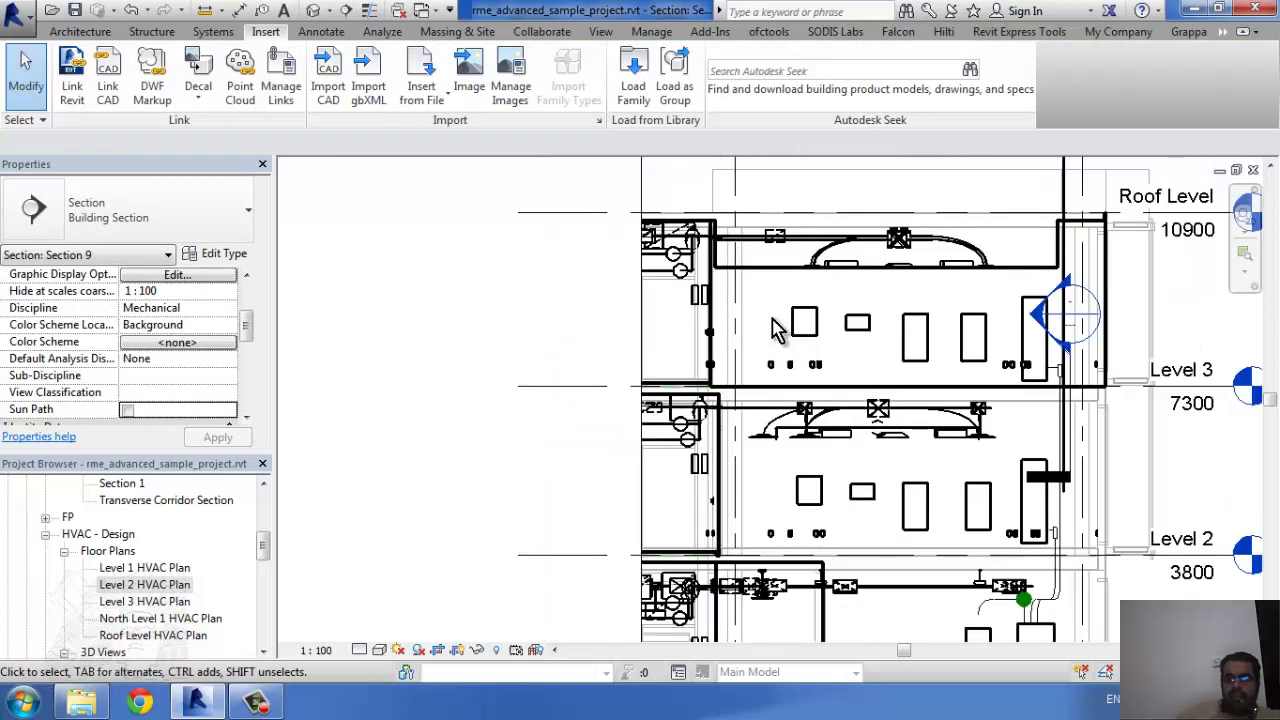
scroll(760, 315, "down", 1)
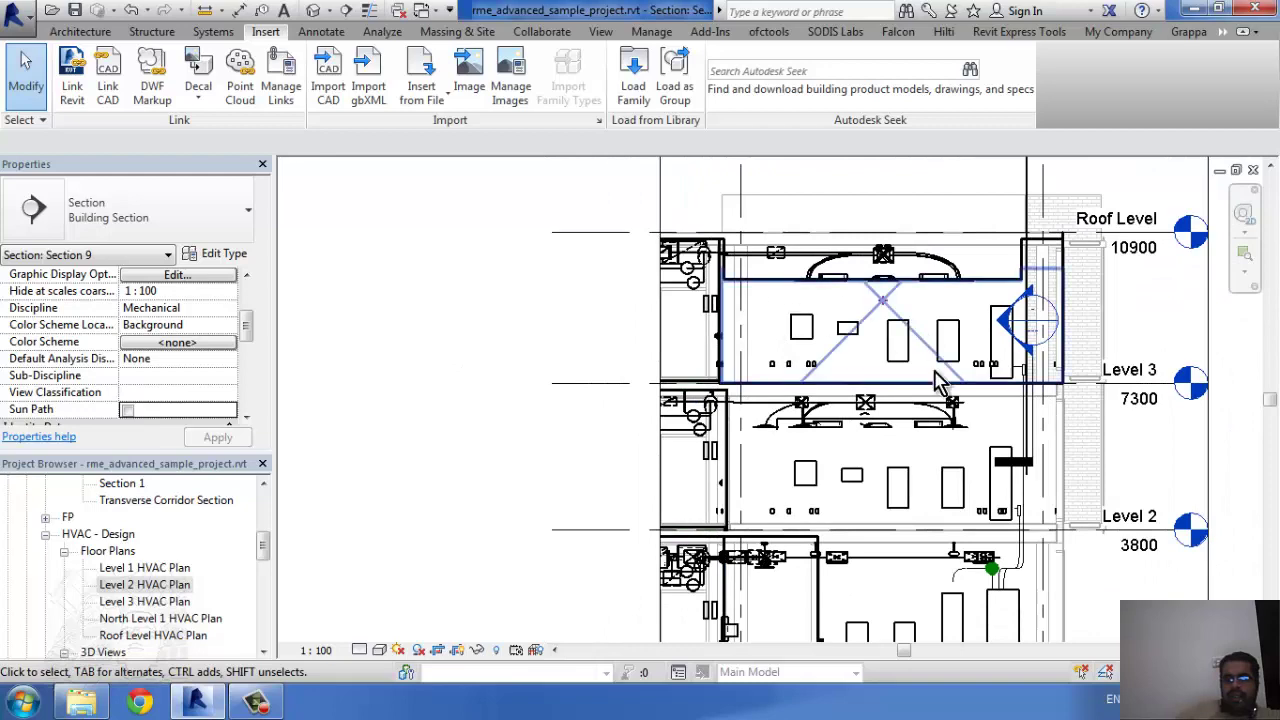
left_click(980, 393)
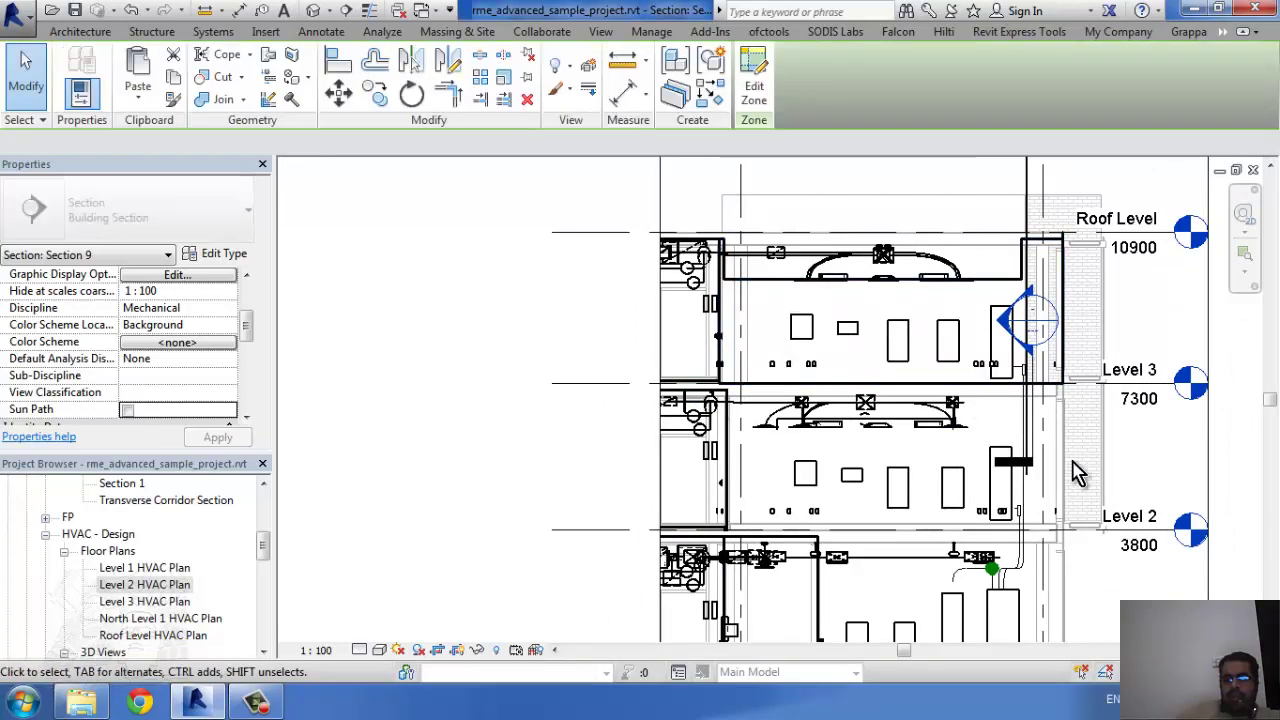
left_click(820, 220)
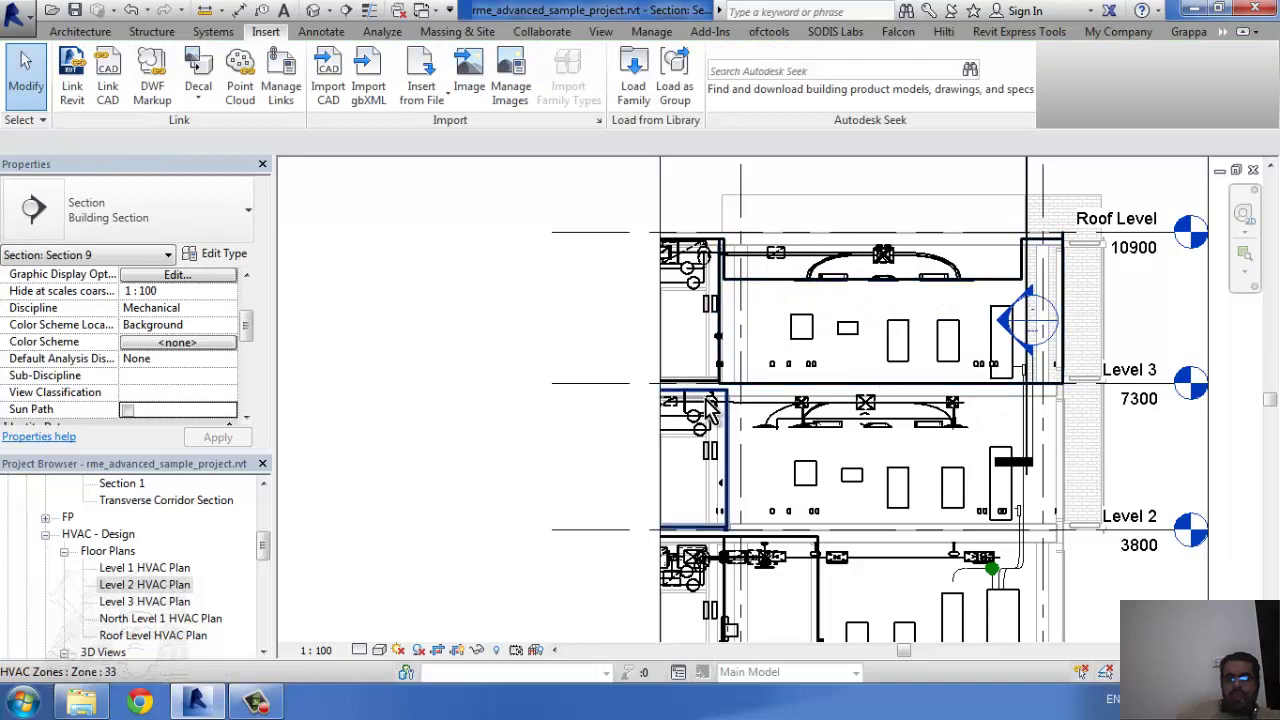
scroll(707, 405, "up", 3)
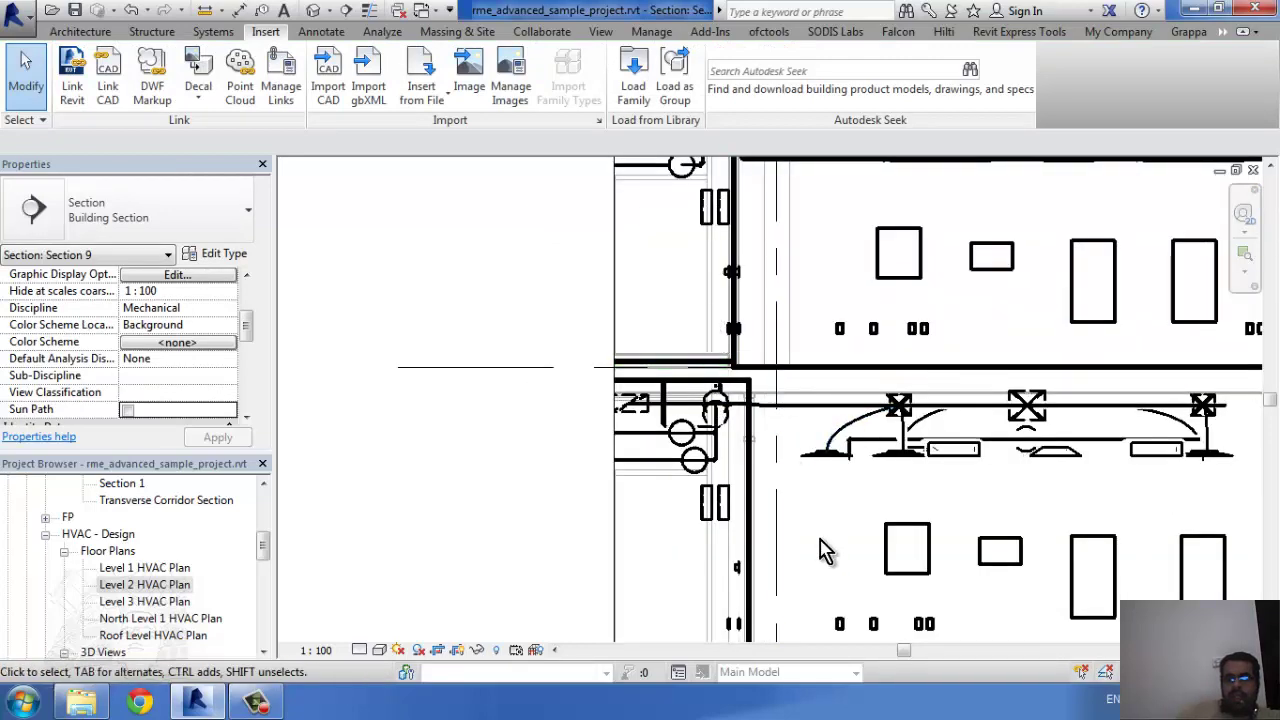
scroll(820, 550, "down", 3)
scroll(886, 409, "up", 2)
scroll(893, 432, "up", 1)
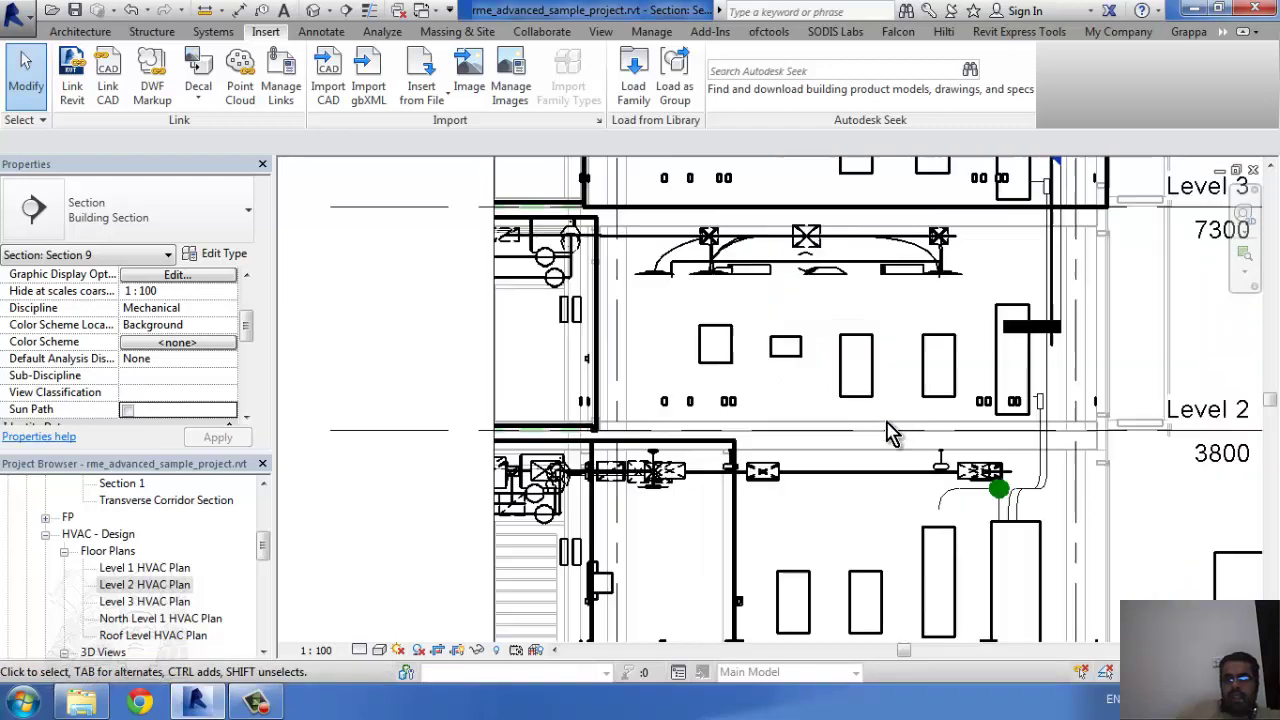
Step: Review the HVAC Zones category in Visibility/Graphic Overrides and close without changes
key("v")
key("v")
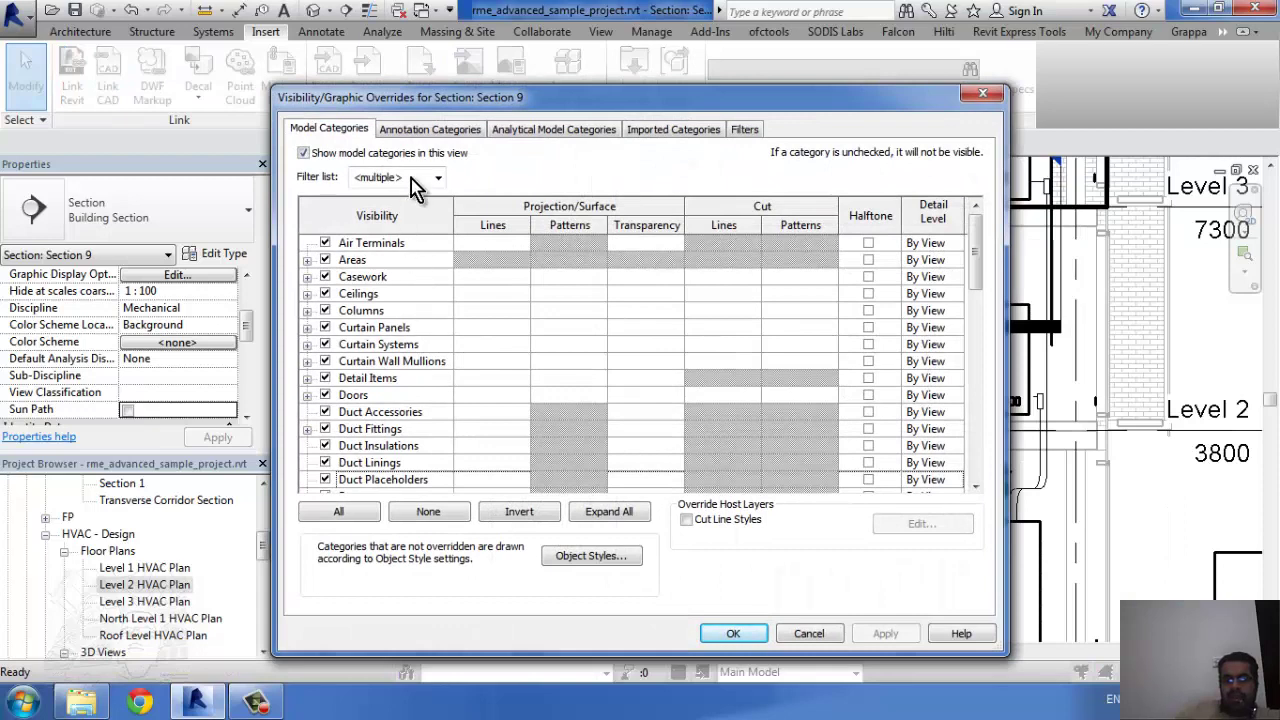
scroll(430, 190, "down", 1)
key("h")
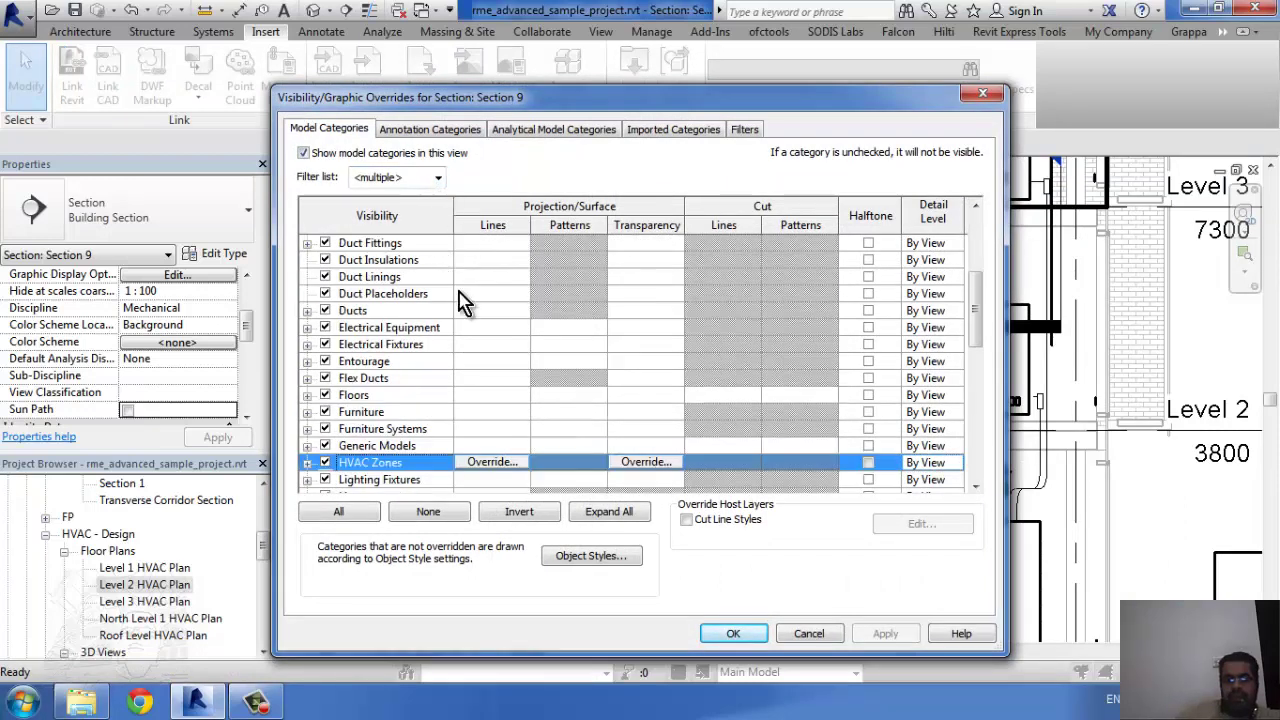
left_click(745, 634)
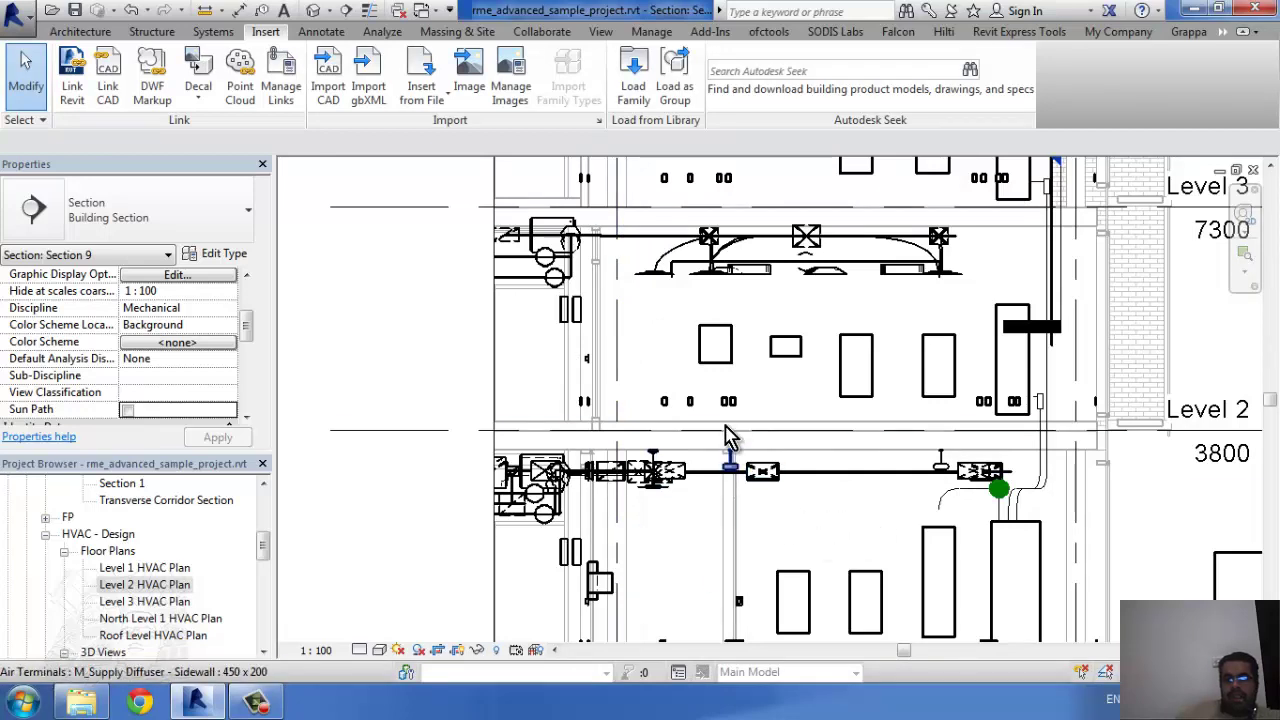
Step: Select space WF 51 in Section 9 to identify it
scroll(733, 445, "down", 1)
scroll(733, 445, "down", 1)
scroll(760, 570, "down", 1)
scroll(720, 555, "up", 3)
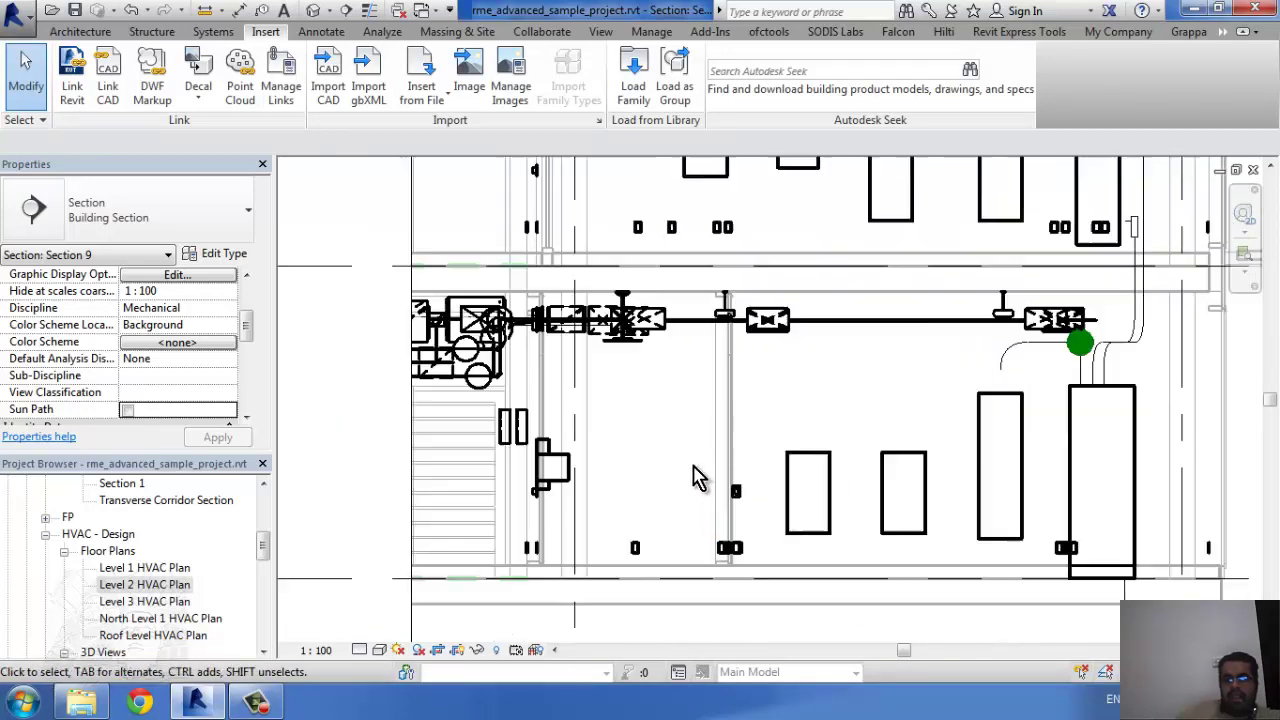
left_click(635, 432)
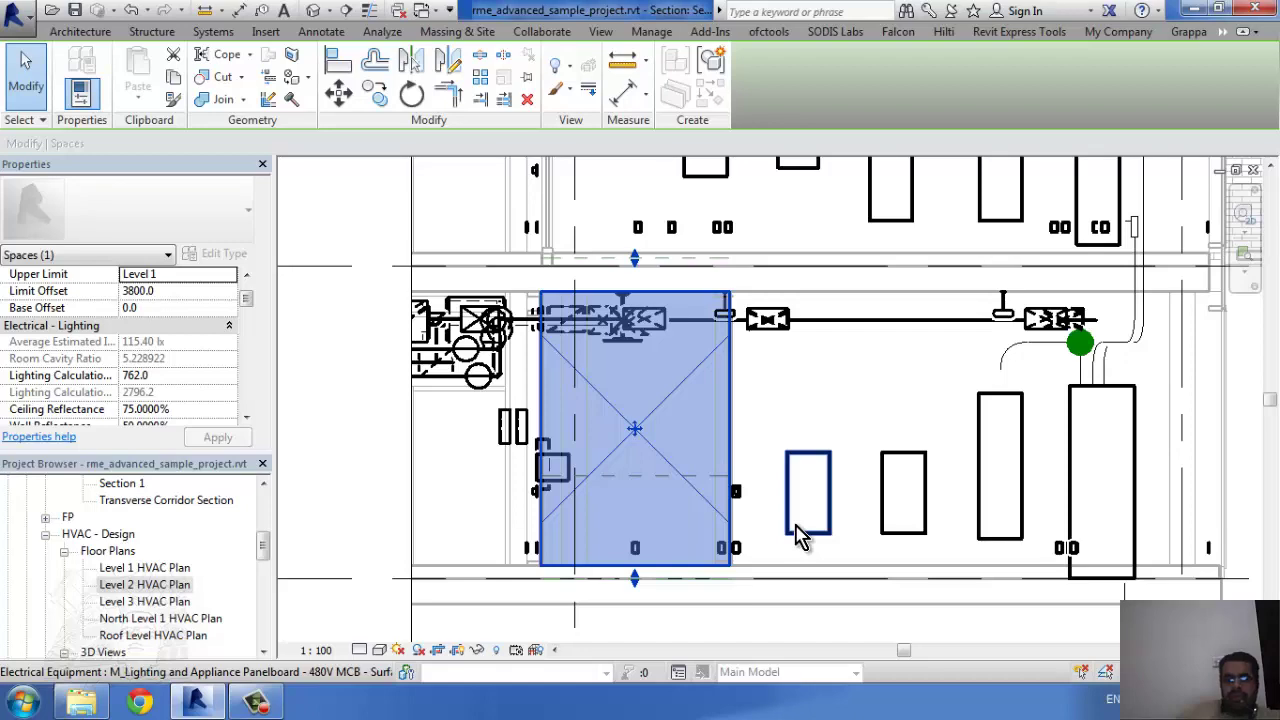
Step: Uncheck the Spaces category in the view's Visibility/Graphic Overrides and apply it
key("Escape")
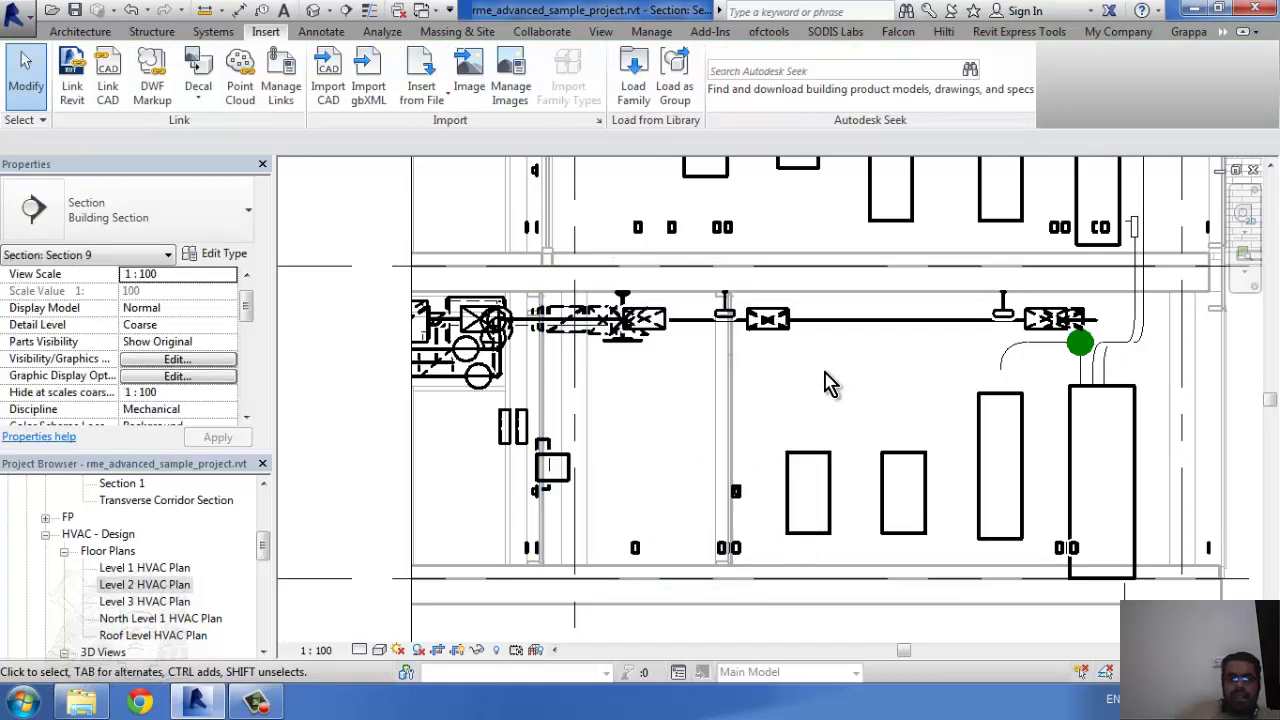
key("v")
key("v")
key("s")
scroll(516, 440, "down", 1)
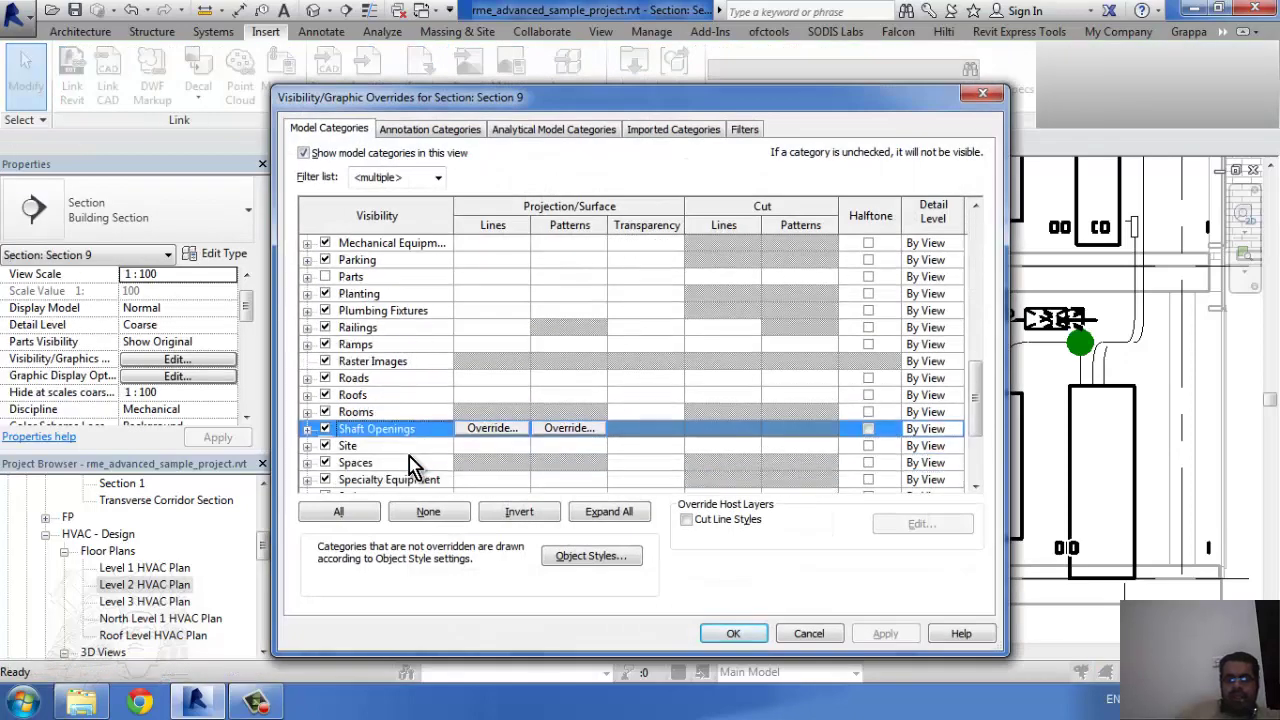
scroll(414, 457, "down", 1)
scroll(406, 457, "down", 1)
left_click(324, 395)
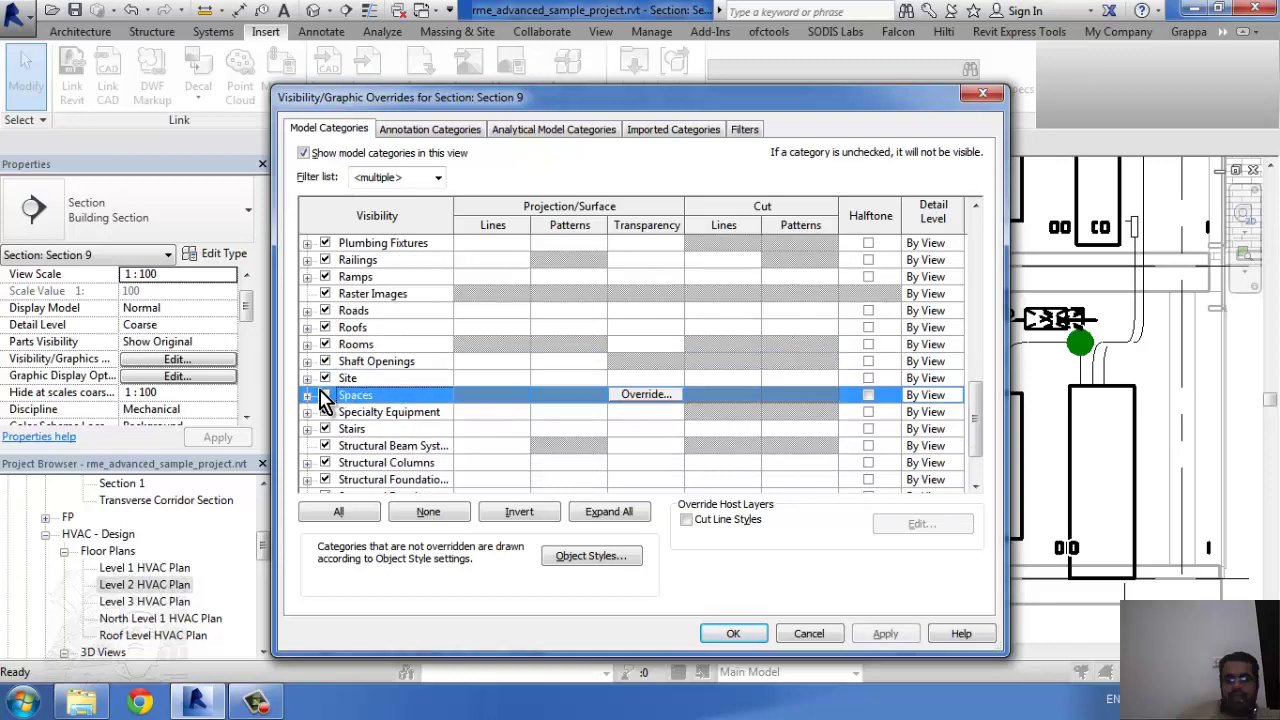
left_click(731, 636)
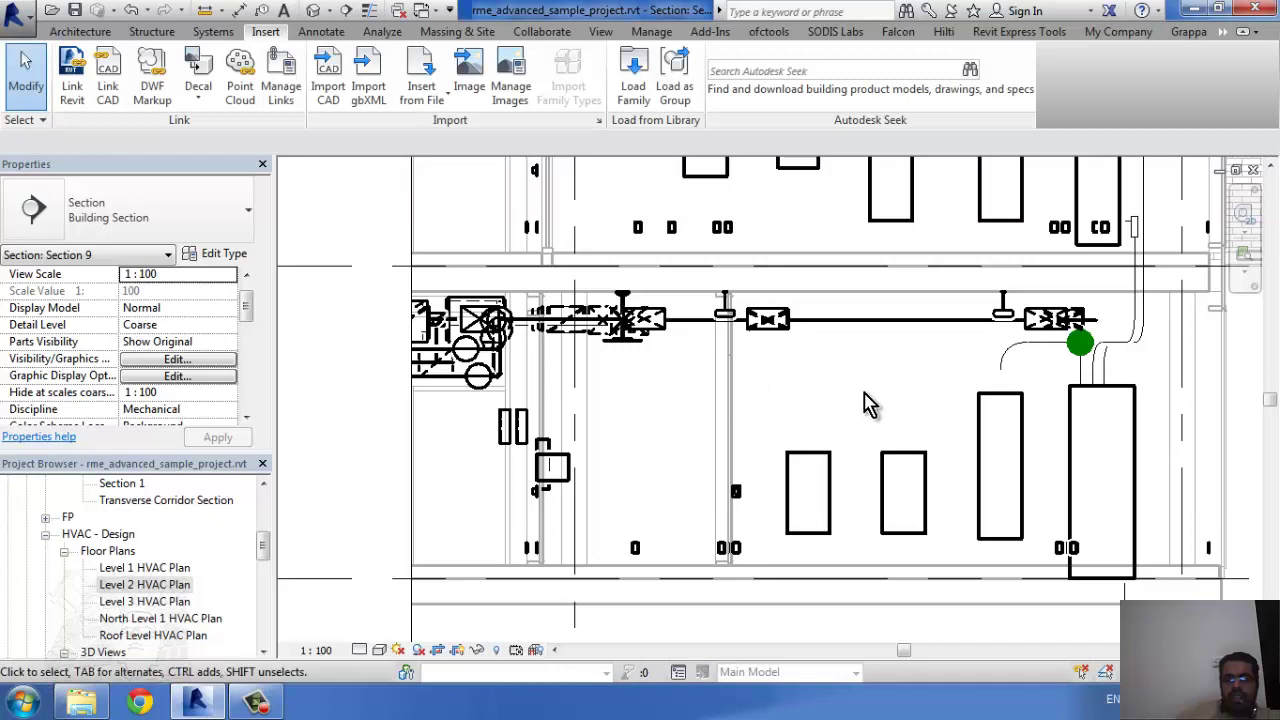
middle_click_drag(754, 360, 577, 417)
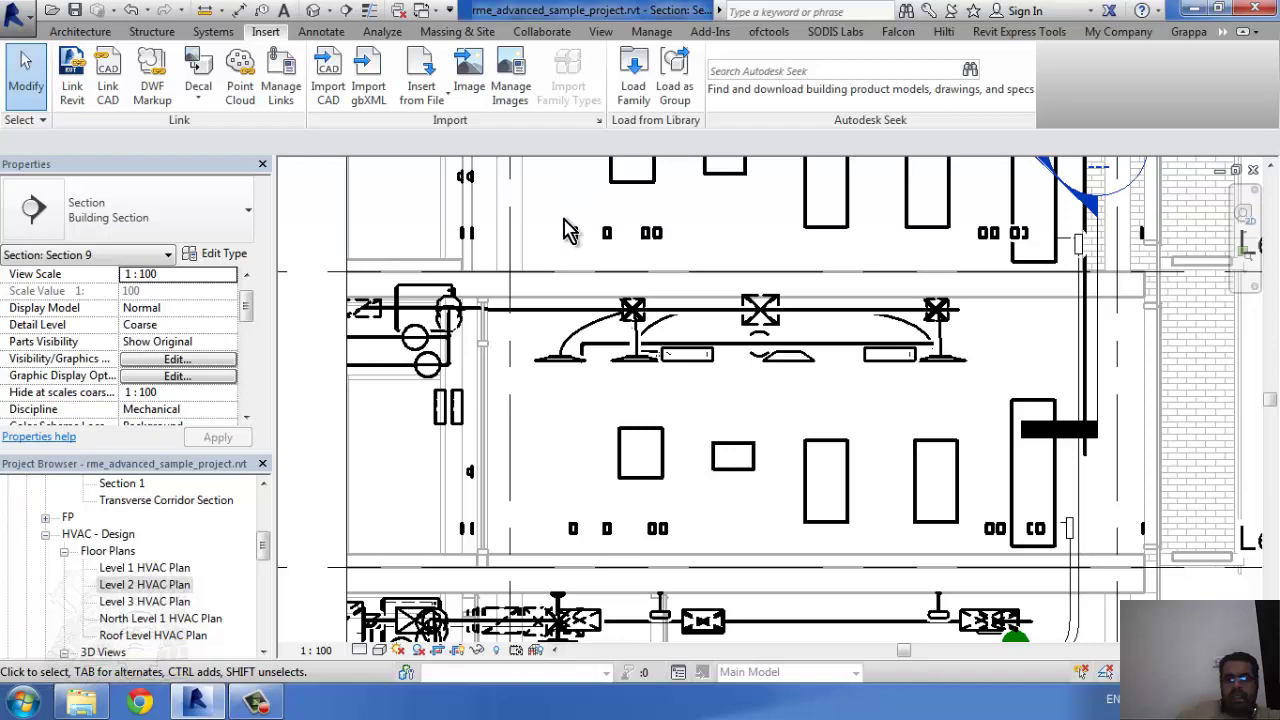
middle_click_drag(619, 382, 648, 570)
middle_click_drag(1158, 598, 1238, 526)
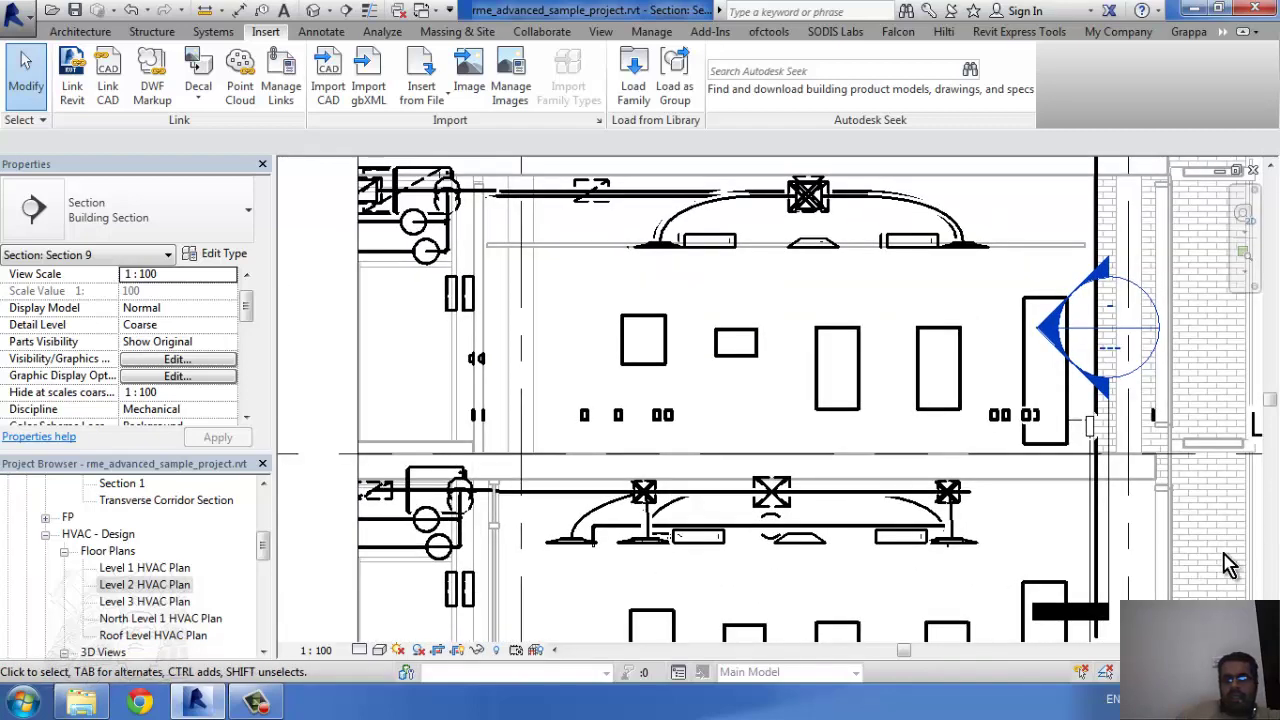
middle_click_drag(1134, 528, 894, 423)
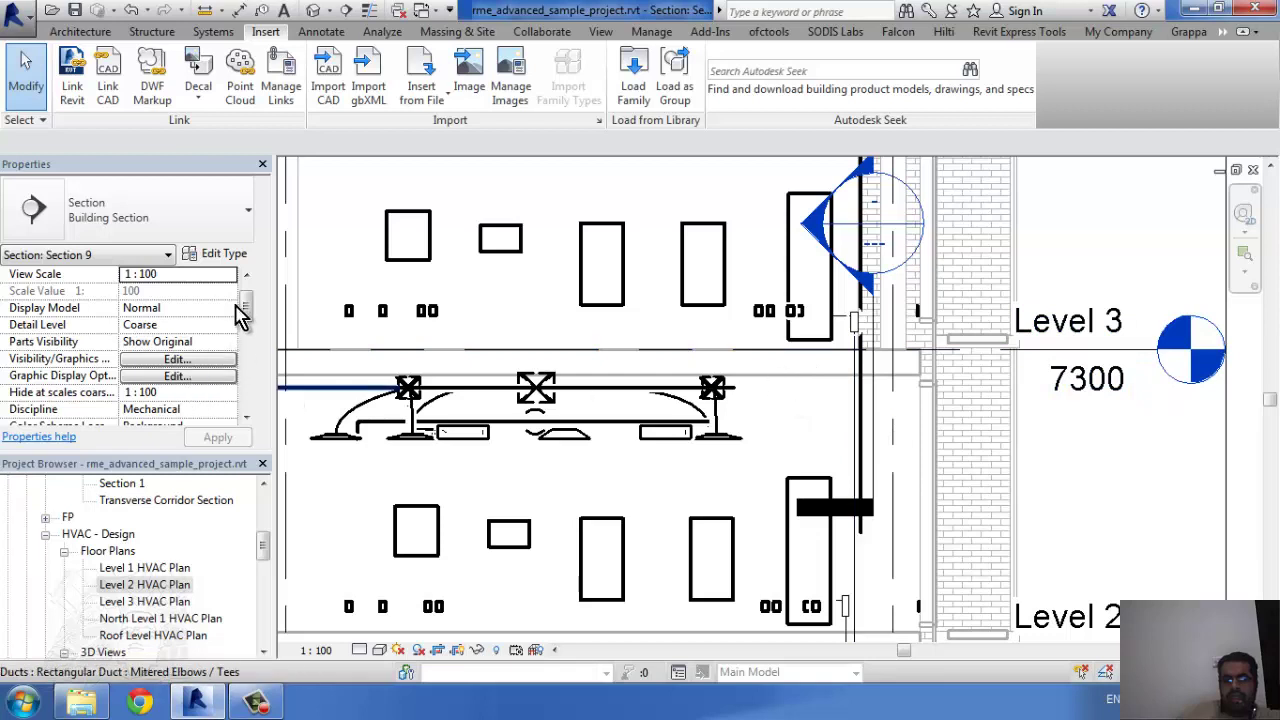
left_click(230, 410)
left_click(229, 410)
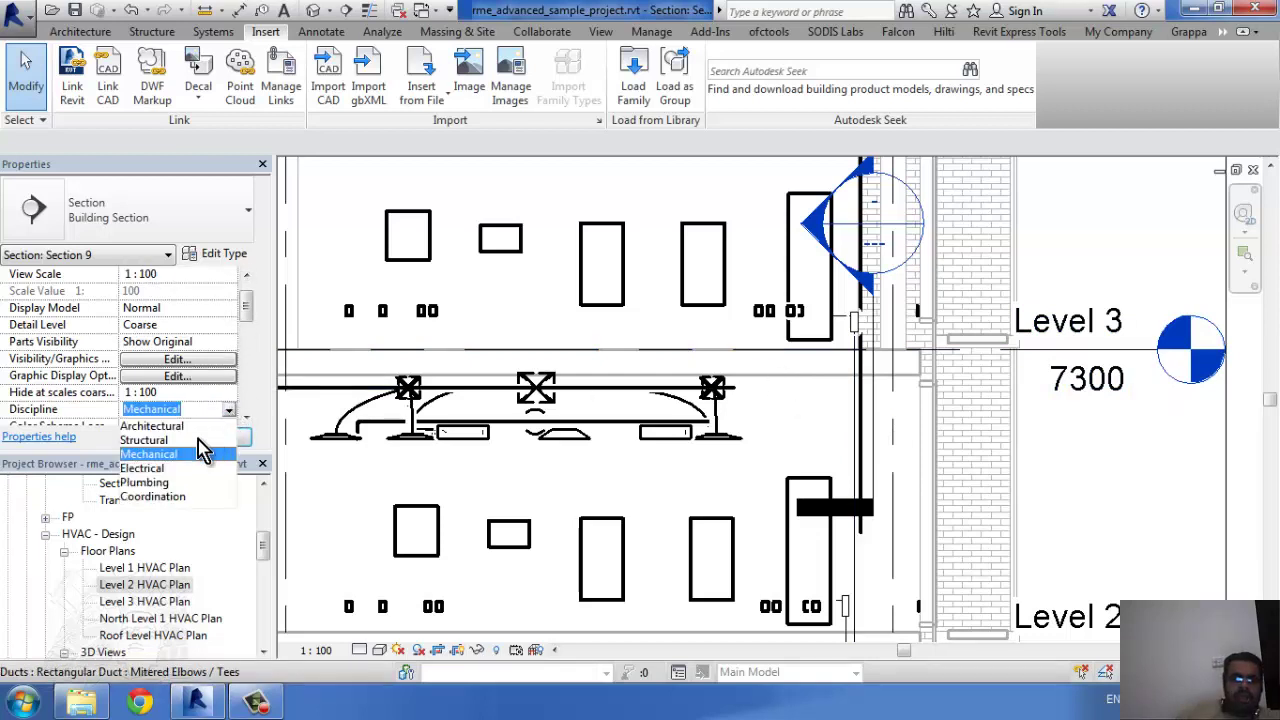
left_click(160, 426)
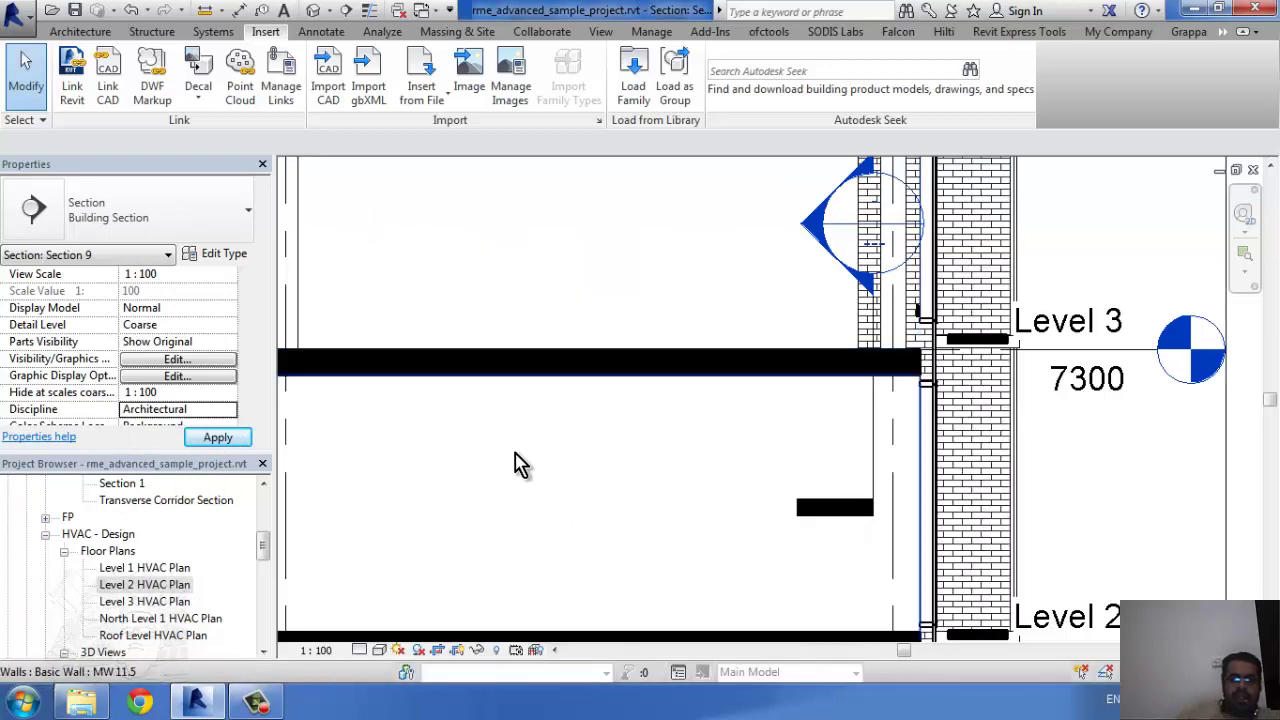
left_click(595, 510)
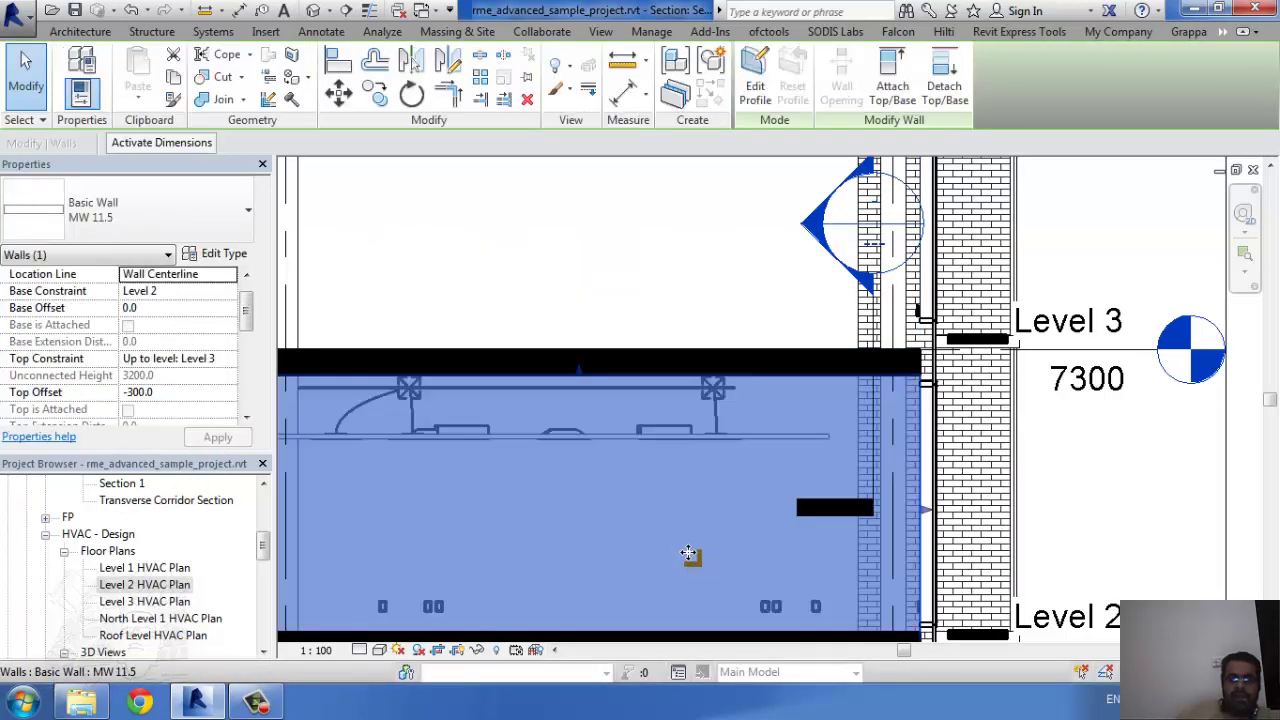
left_click(540, 270)
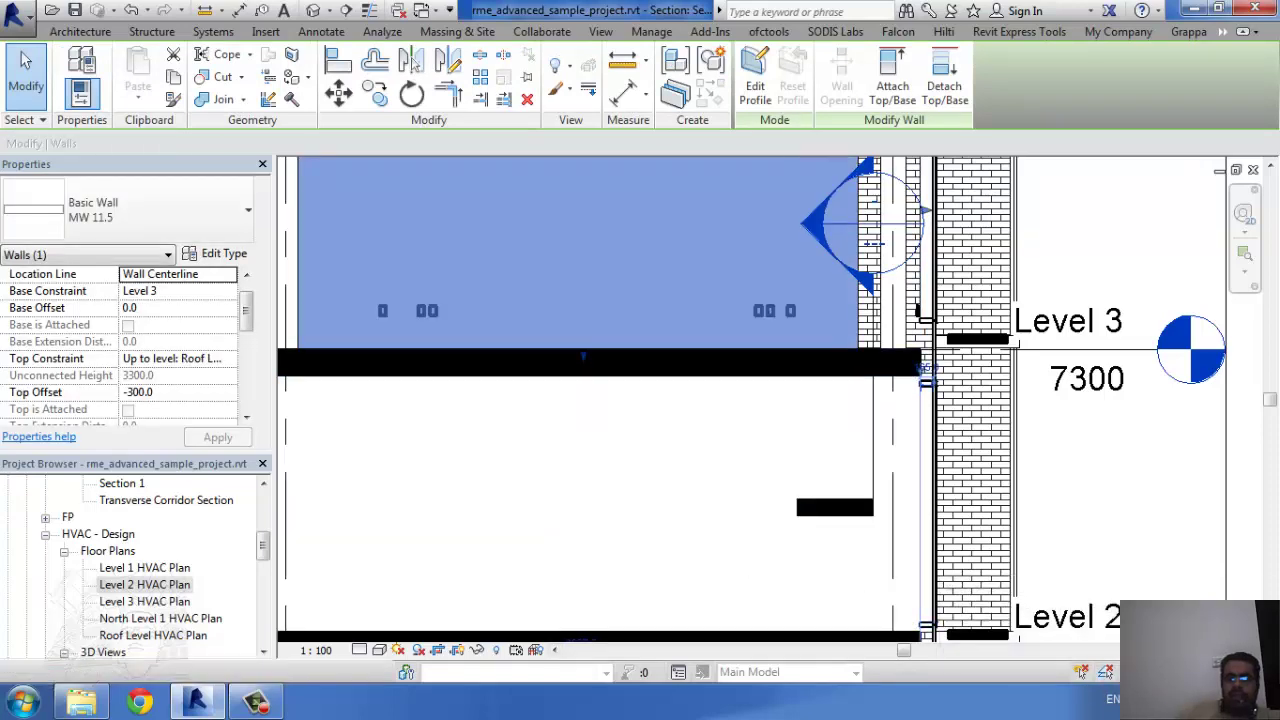
key("Escape")
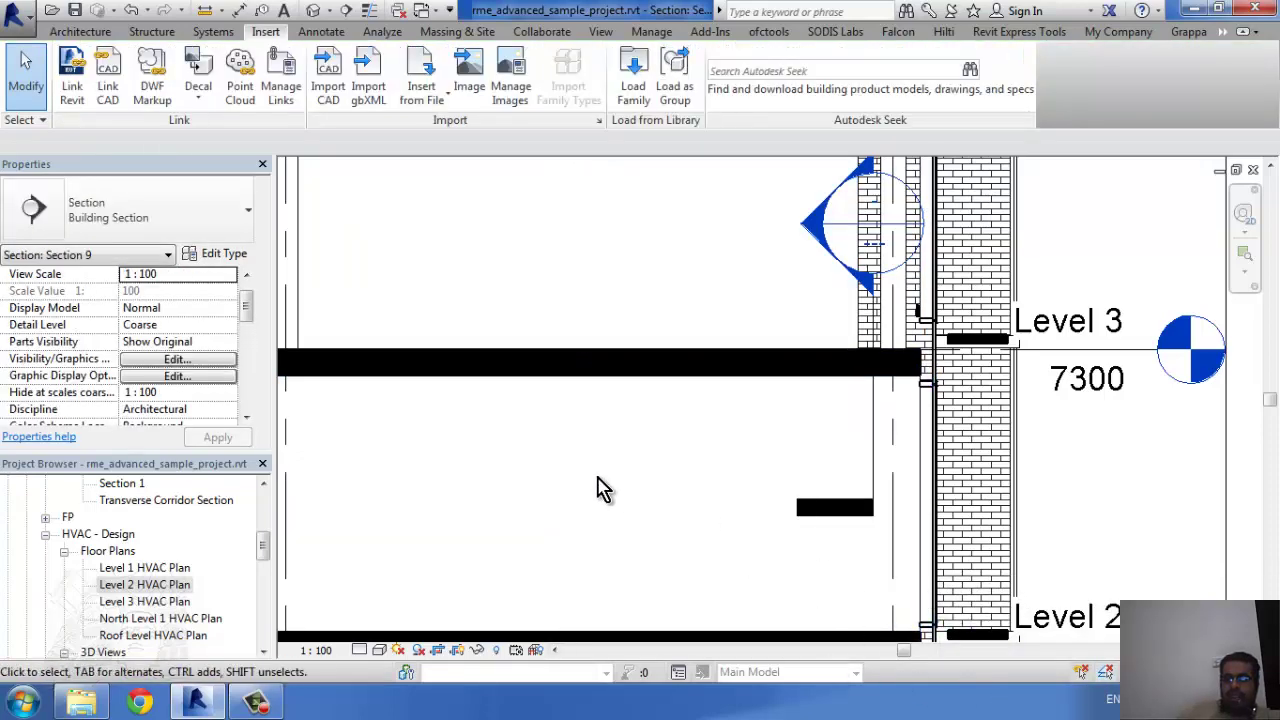
Step: Select the room above Level 3, then uncheck Rooms in Section 9's Visibility/Graphic Overrides
left_click(555, 206)
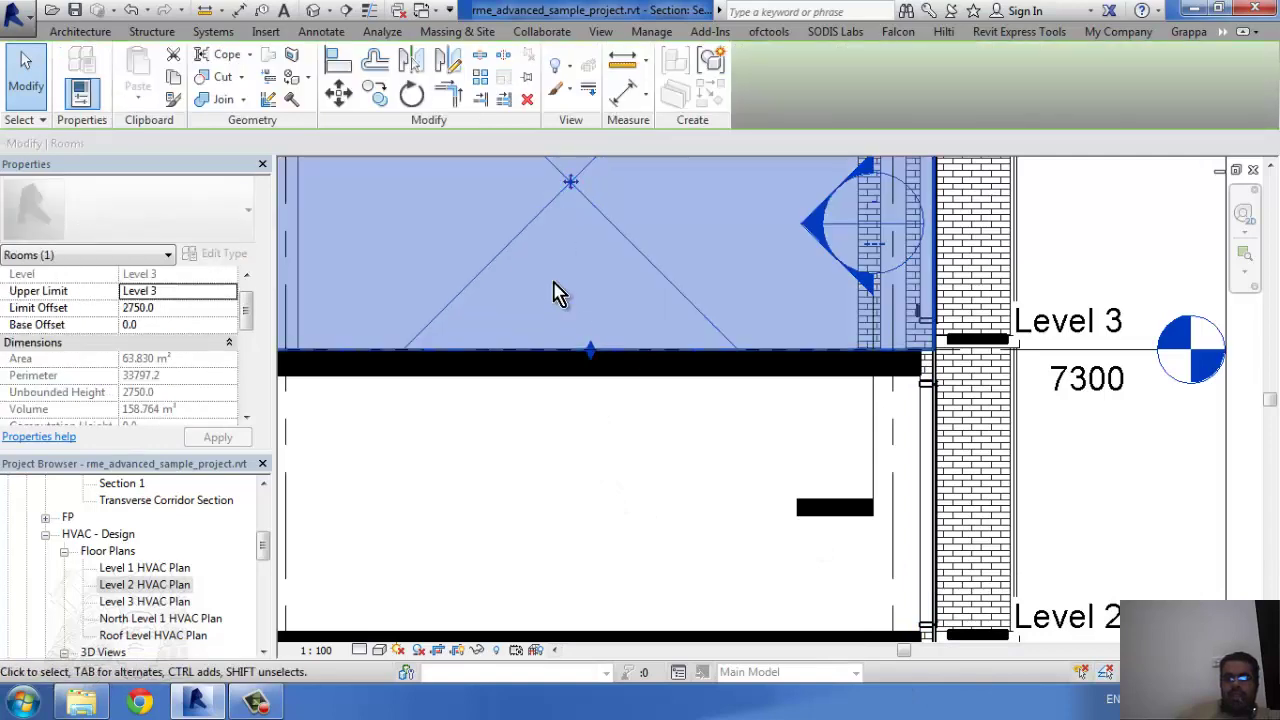
key("v")
key("v")
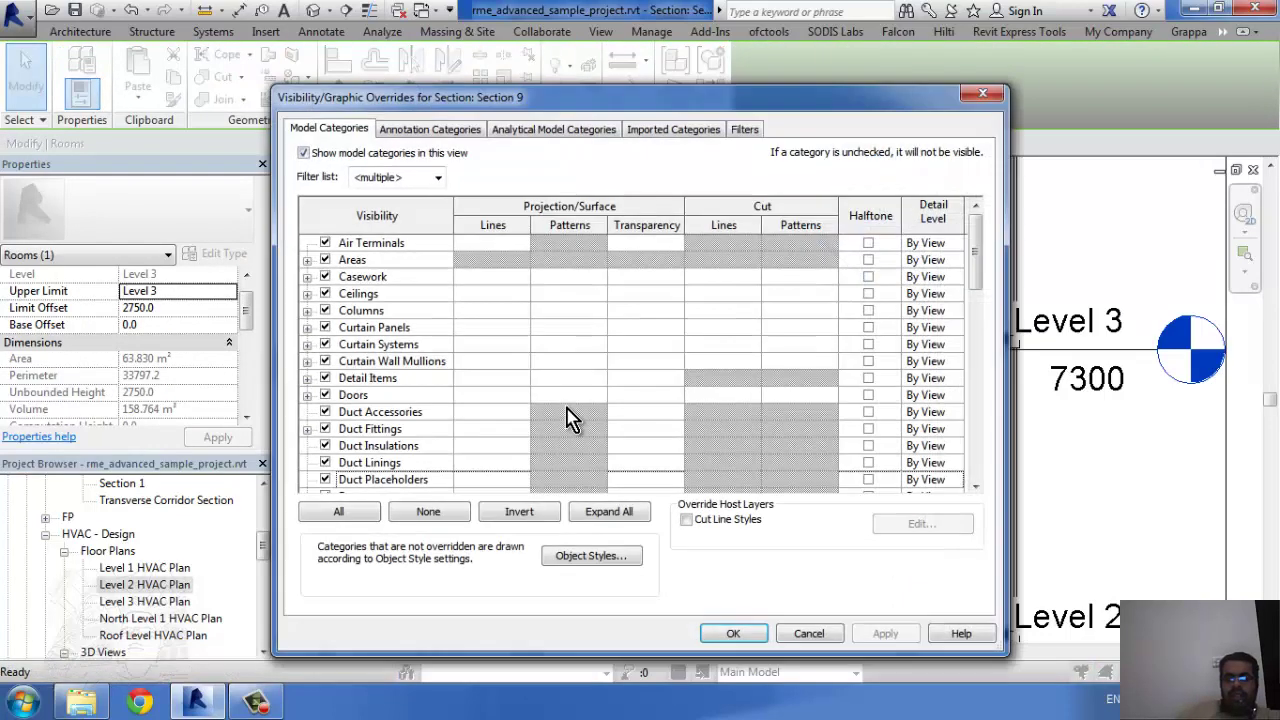
key("r")
scroll(430, 474, "down", 1)
scroll(390, 472, "down", 1)
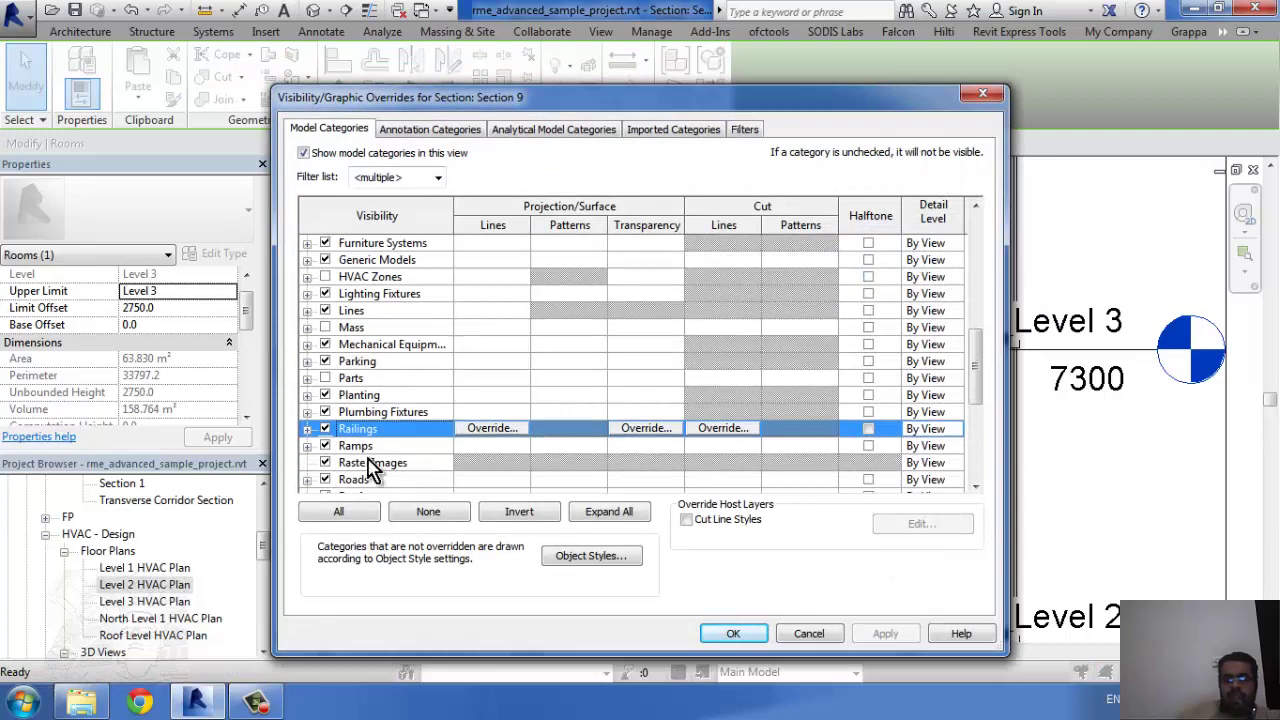
scroll(350, 492, "down", 1)
scroll(348, 490, "down", 1)
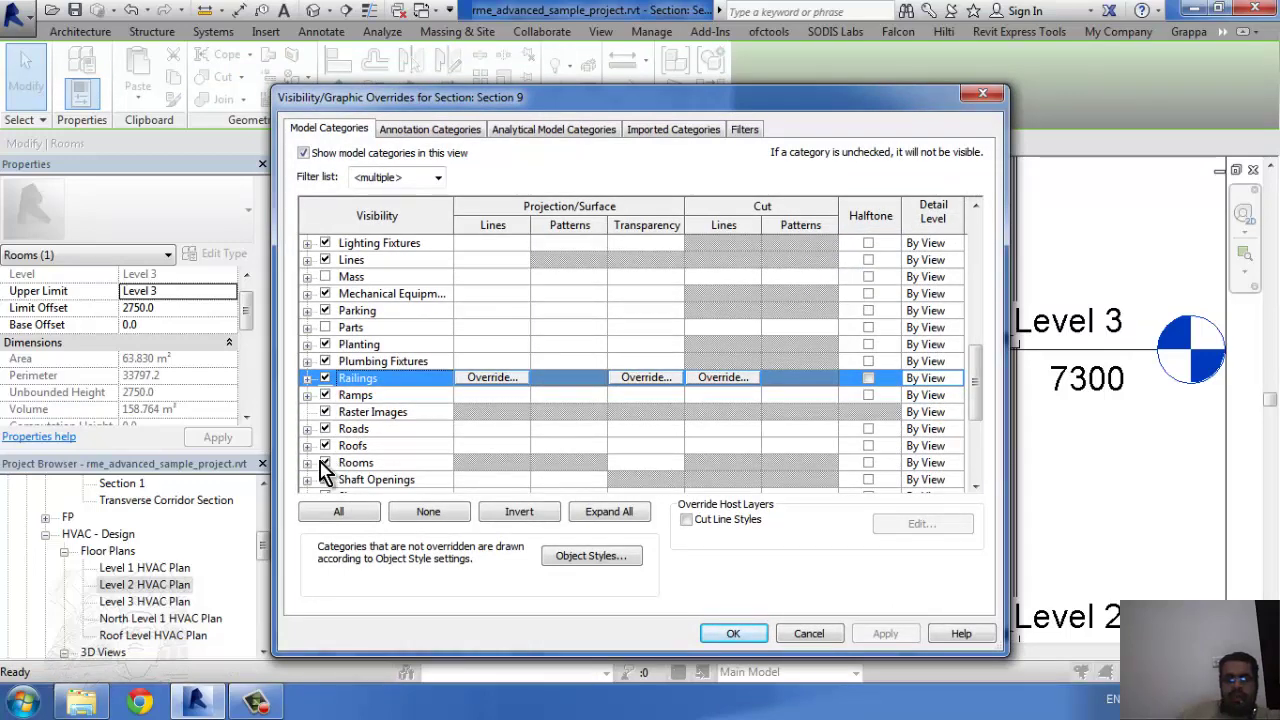
left_click(326, 462)
left_click(705, 634)
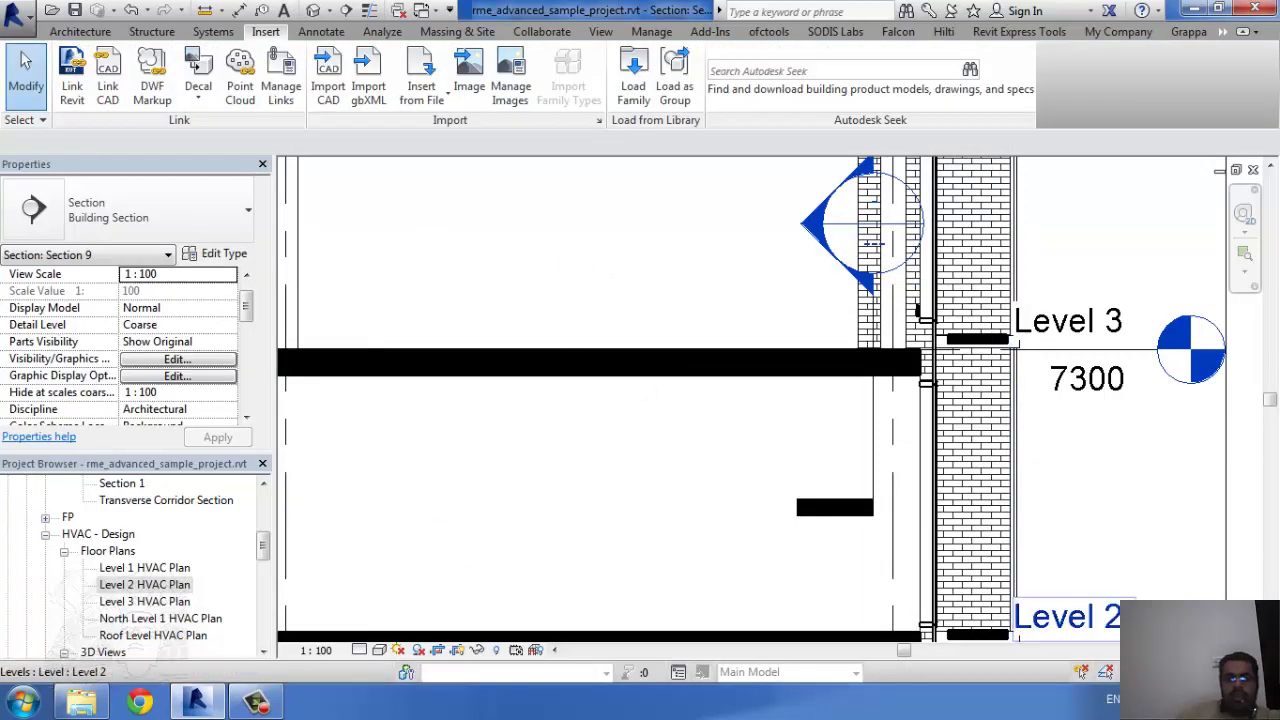
Step: Check the levels of the lower and upper walls, then open the Level 2 HVAC Plan
left_click(603, 551)
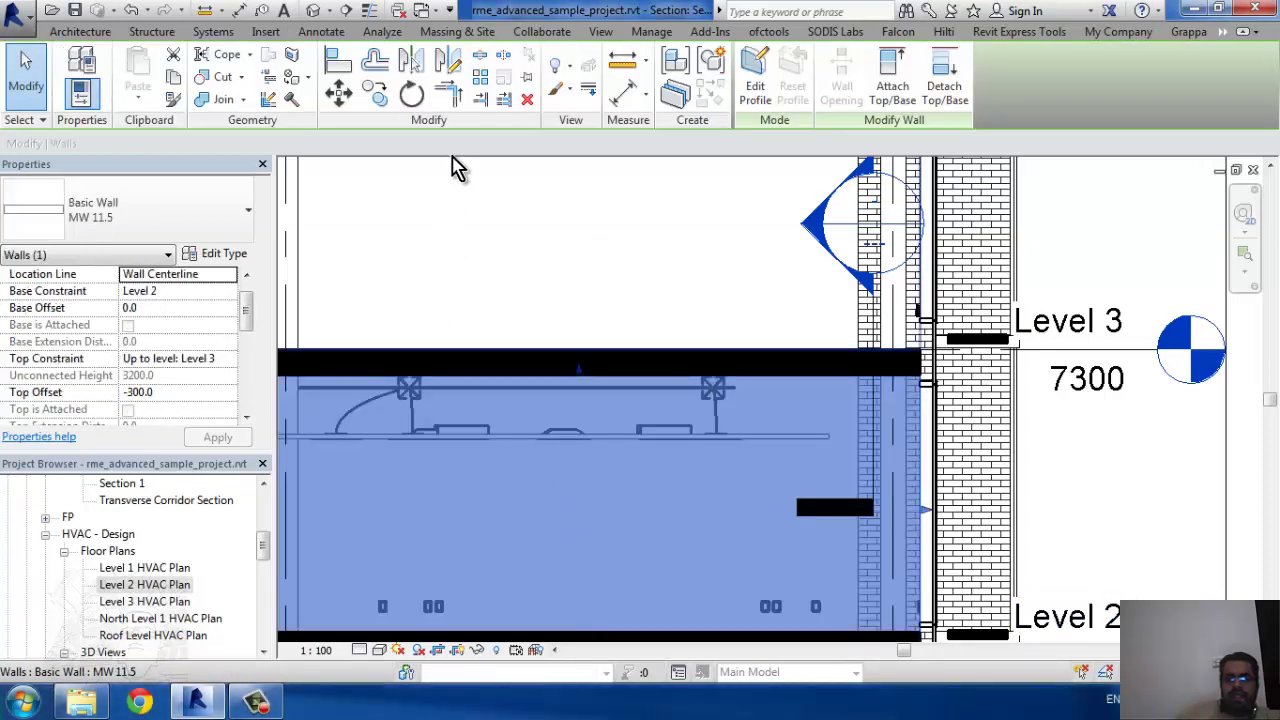
left_click(423, 258)
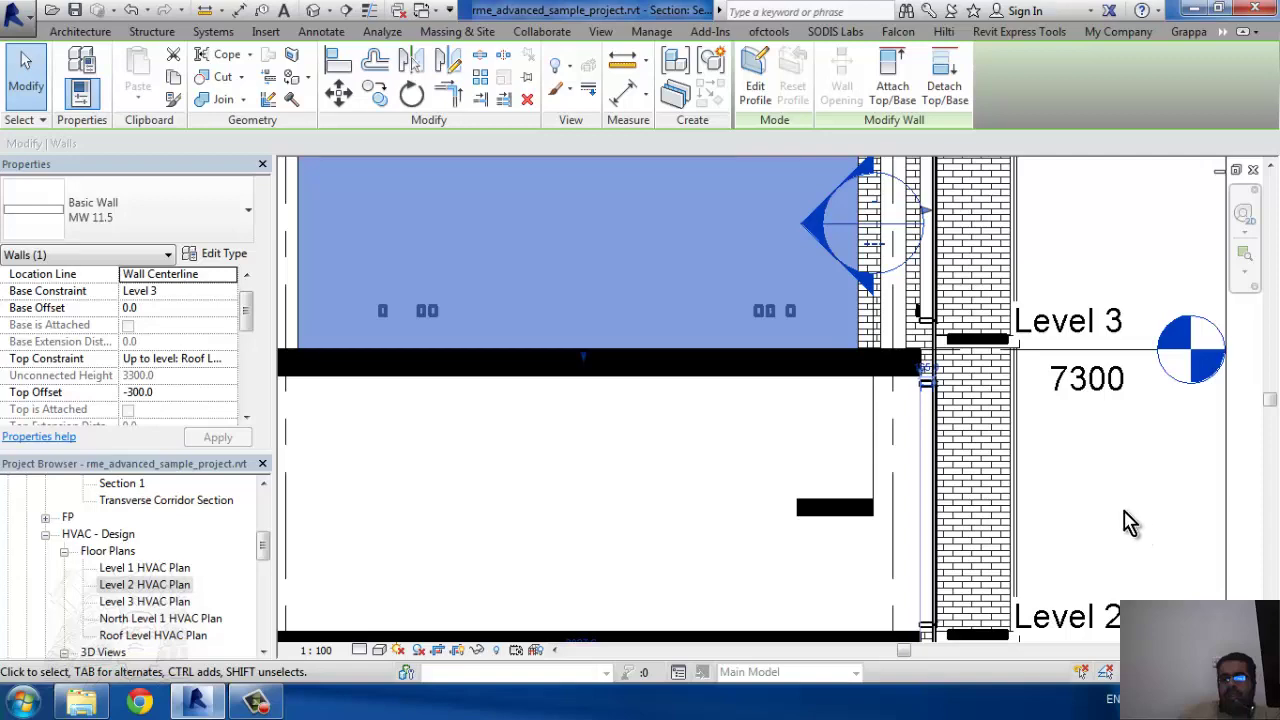
left_click(1123, 480)
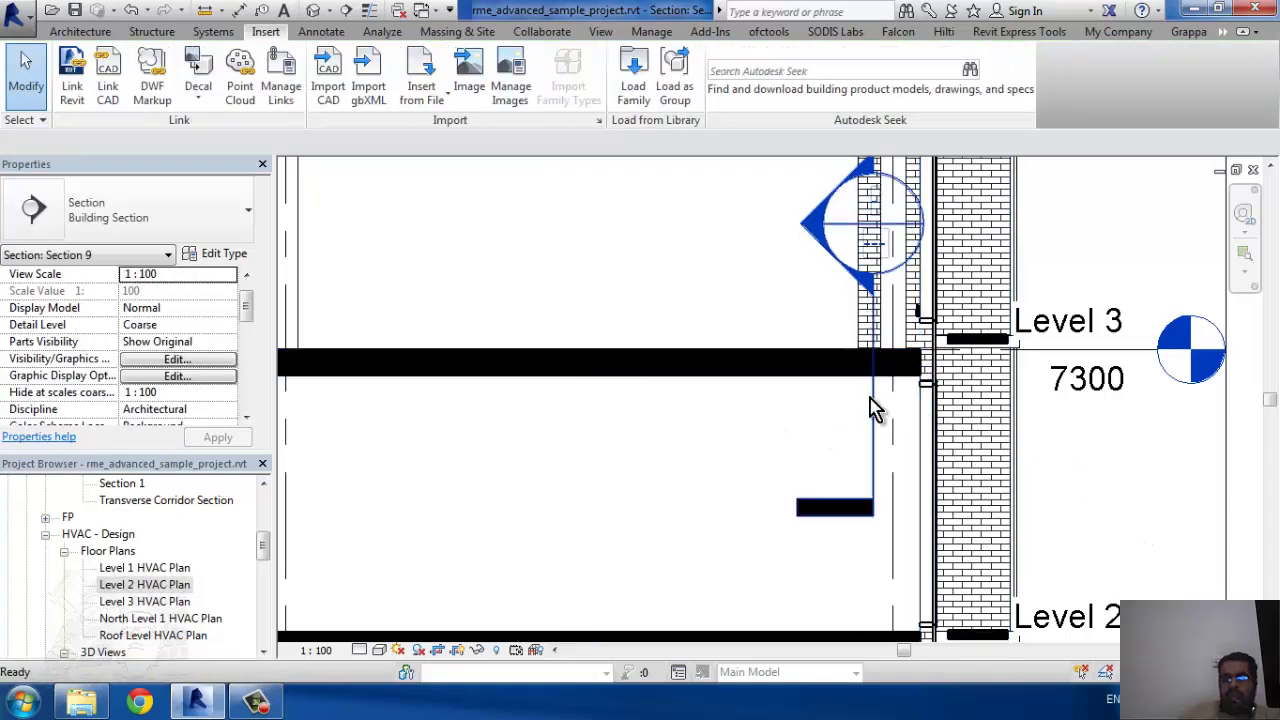
double_click(873, 408)
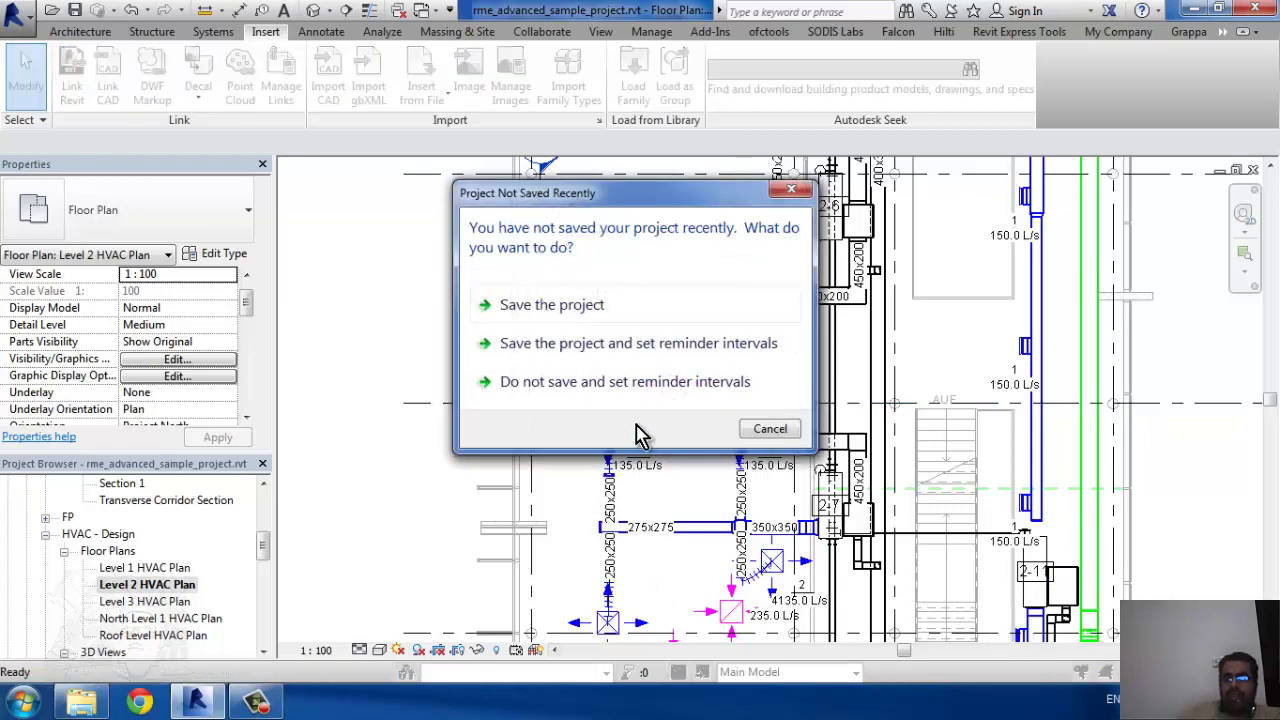
Step: Dismiss the save reminder and drag the left 135 L/s supply diffuser onto the grid intersection
key("Escape")
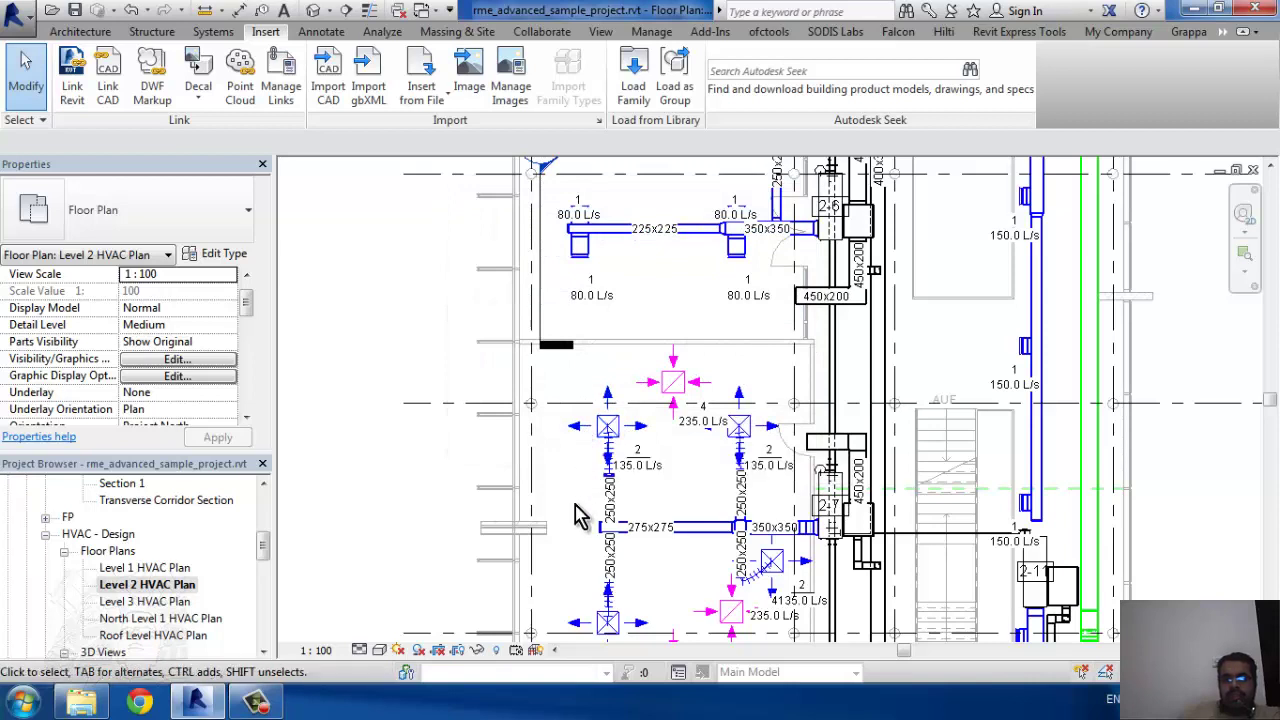
left_click_drag(607, 428, 540, 418)
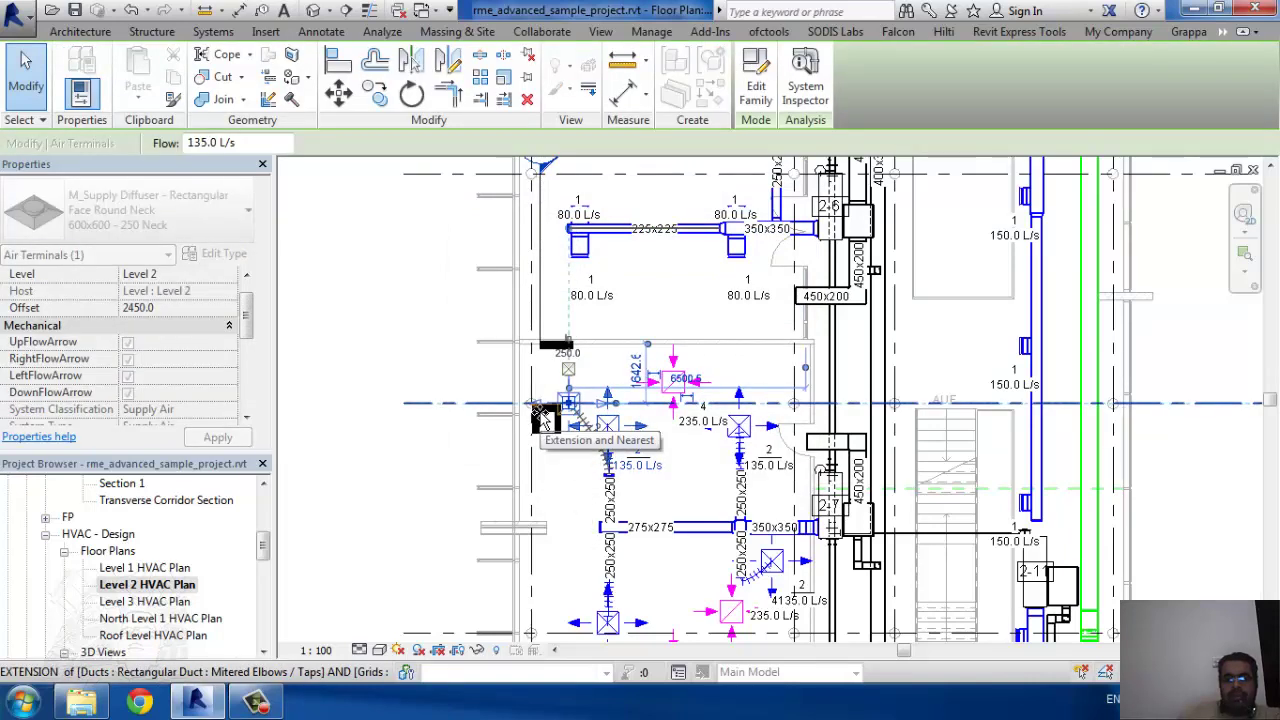
key("Escape")
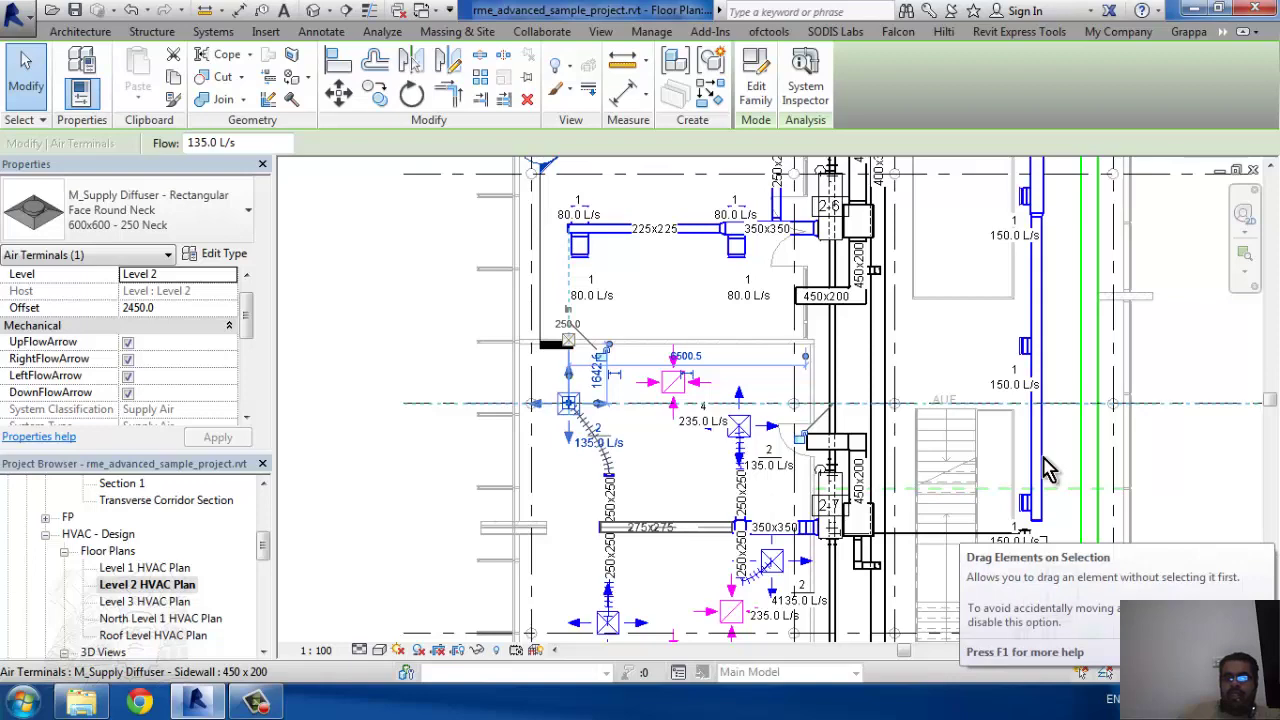
left_click(680, 271)
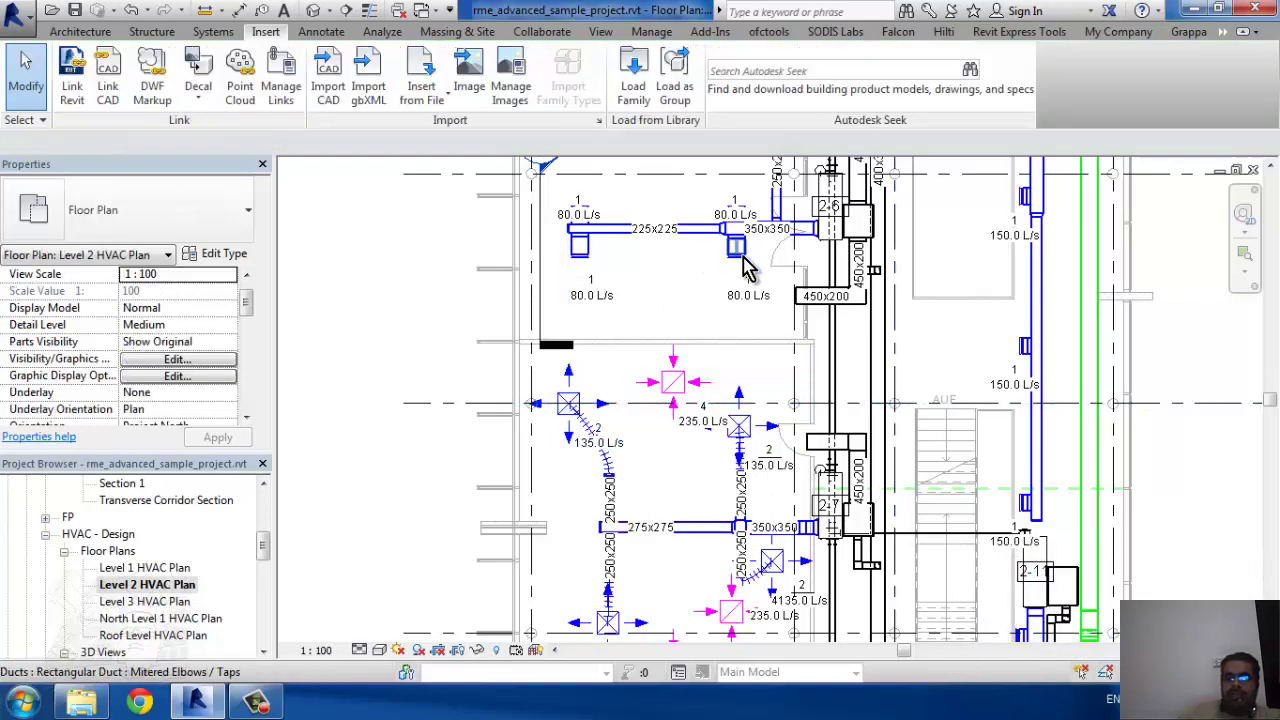
Step: Inspect the short duct feeding the upper diffuser and the 225x225 duct
left_click(758, 260)
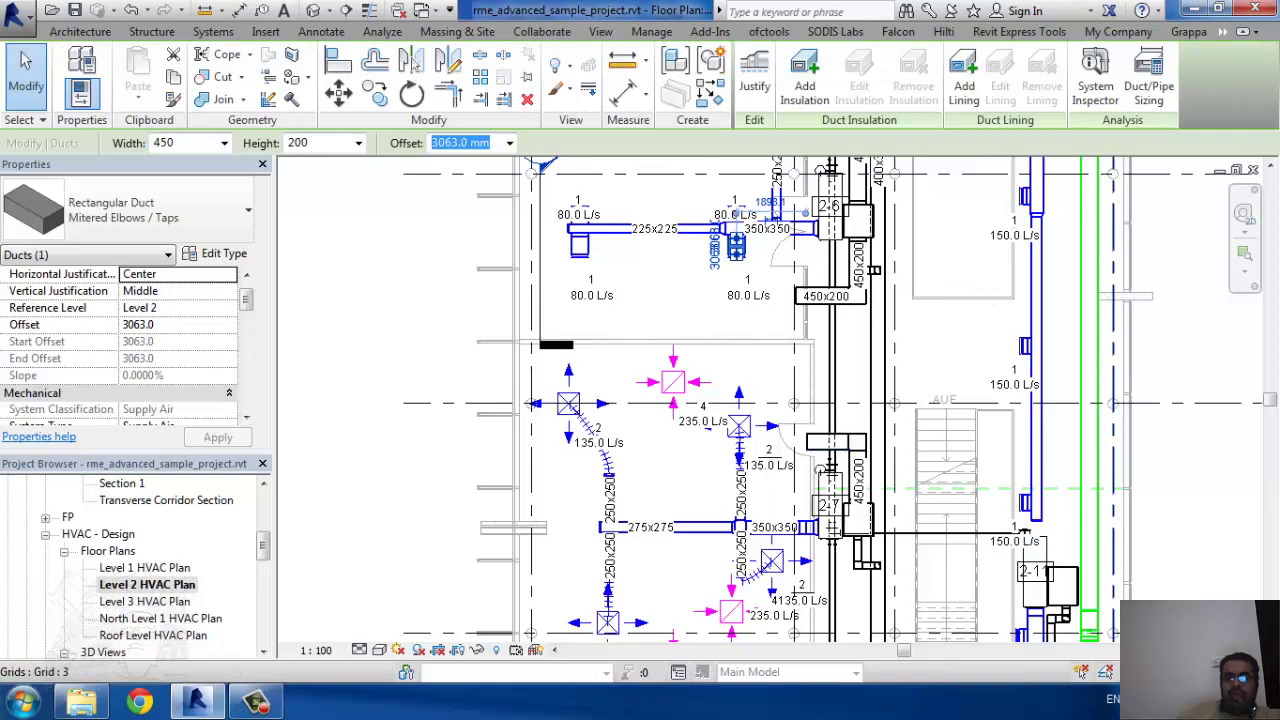
key("Escape")
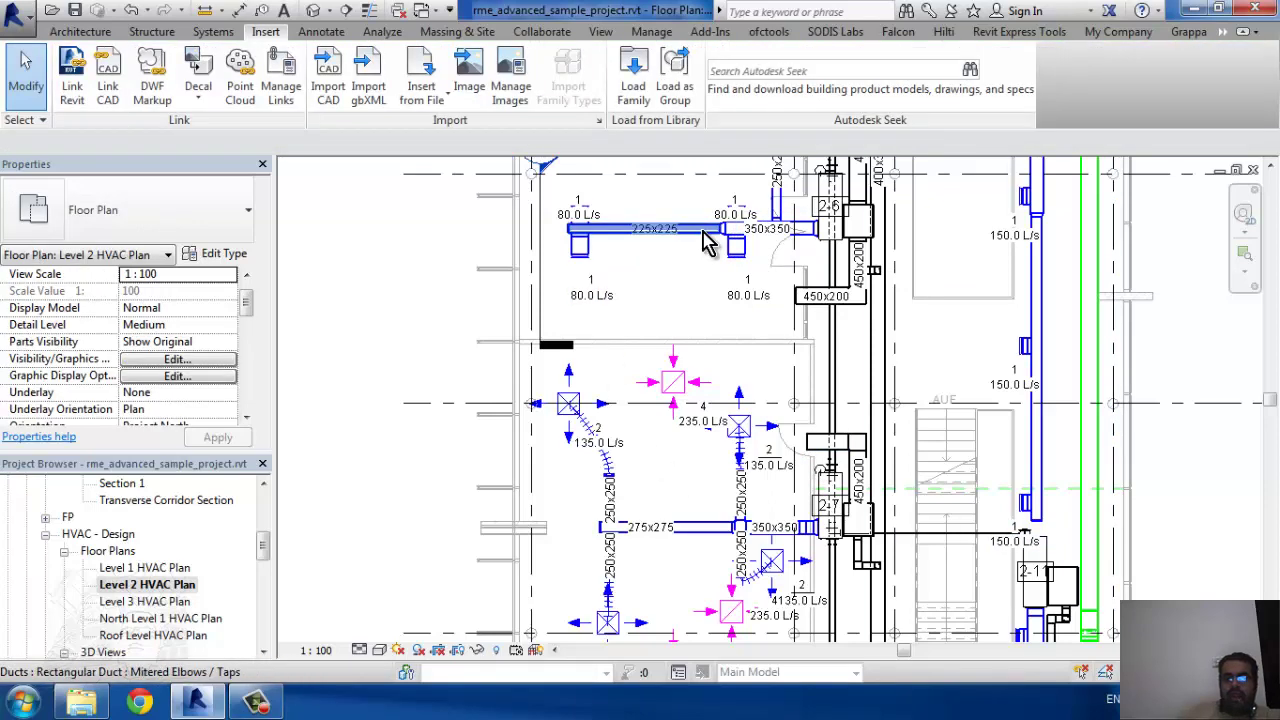
left_click(707, 240)
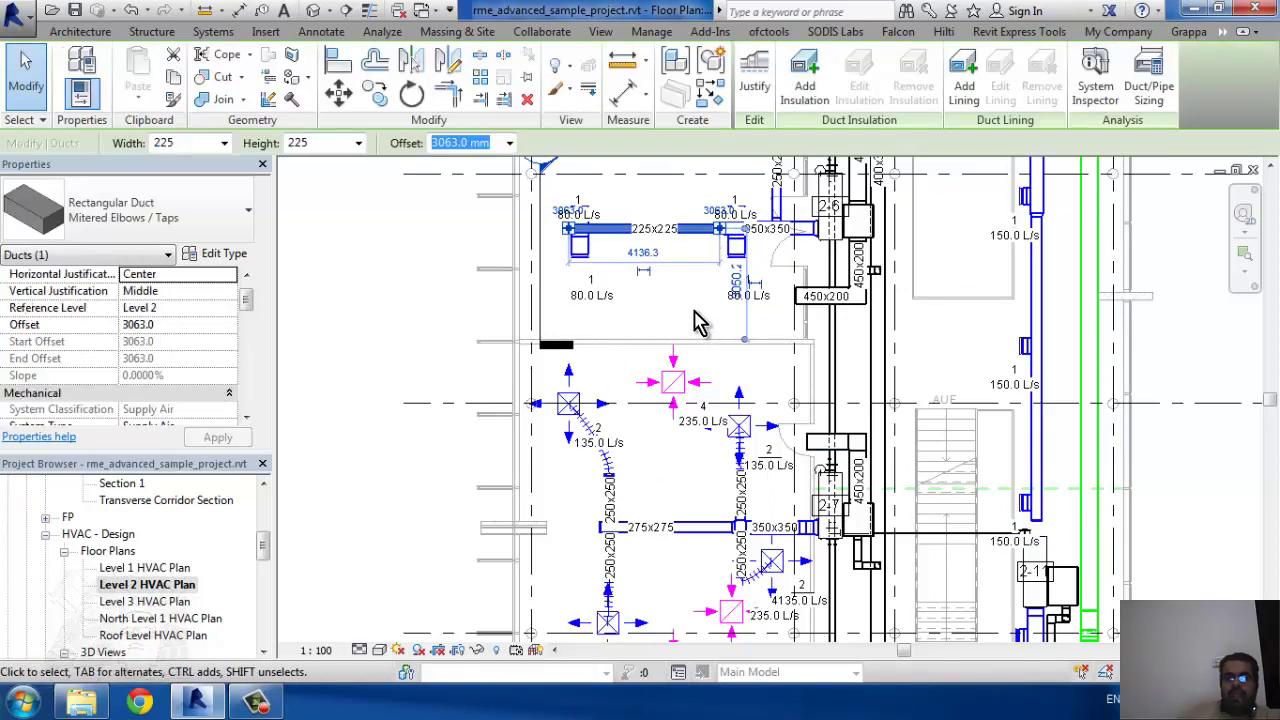
key("Escape")
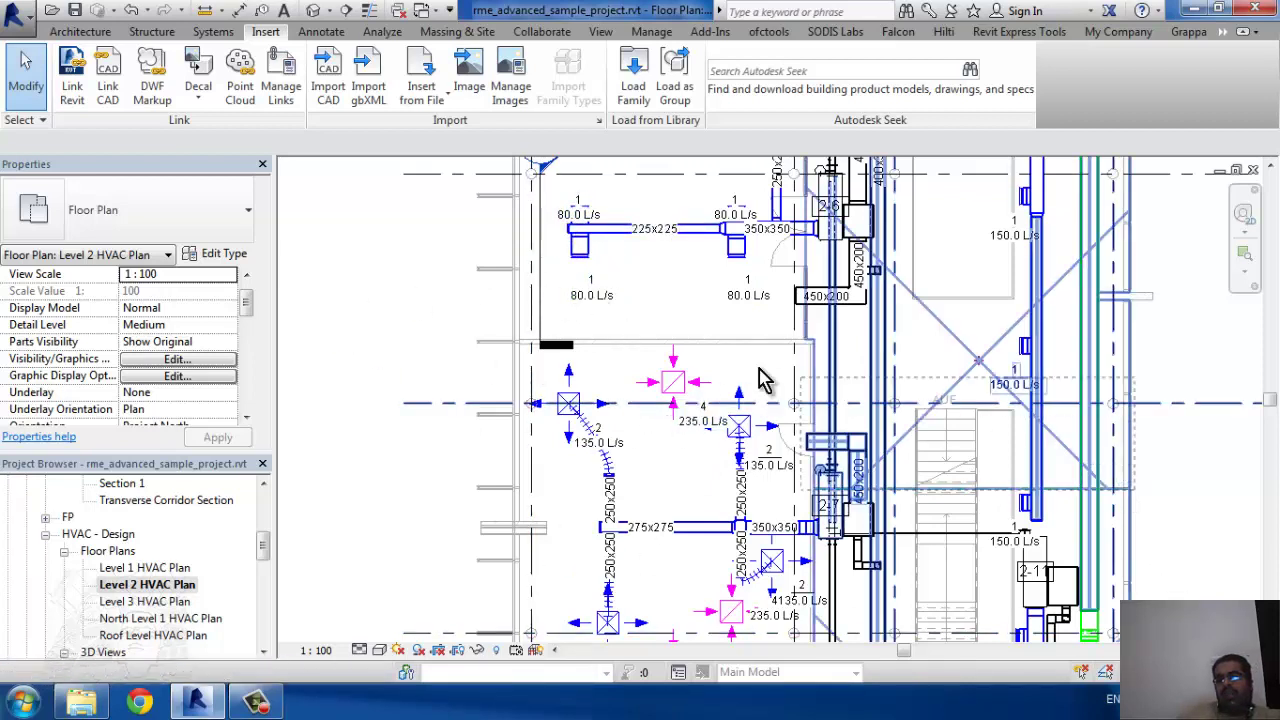
left_click(1046, 537)
left_click_drag(1046, 540, 1157, 586)
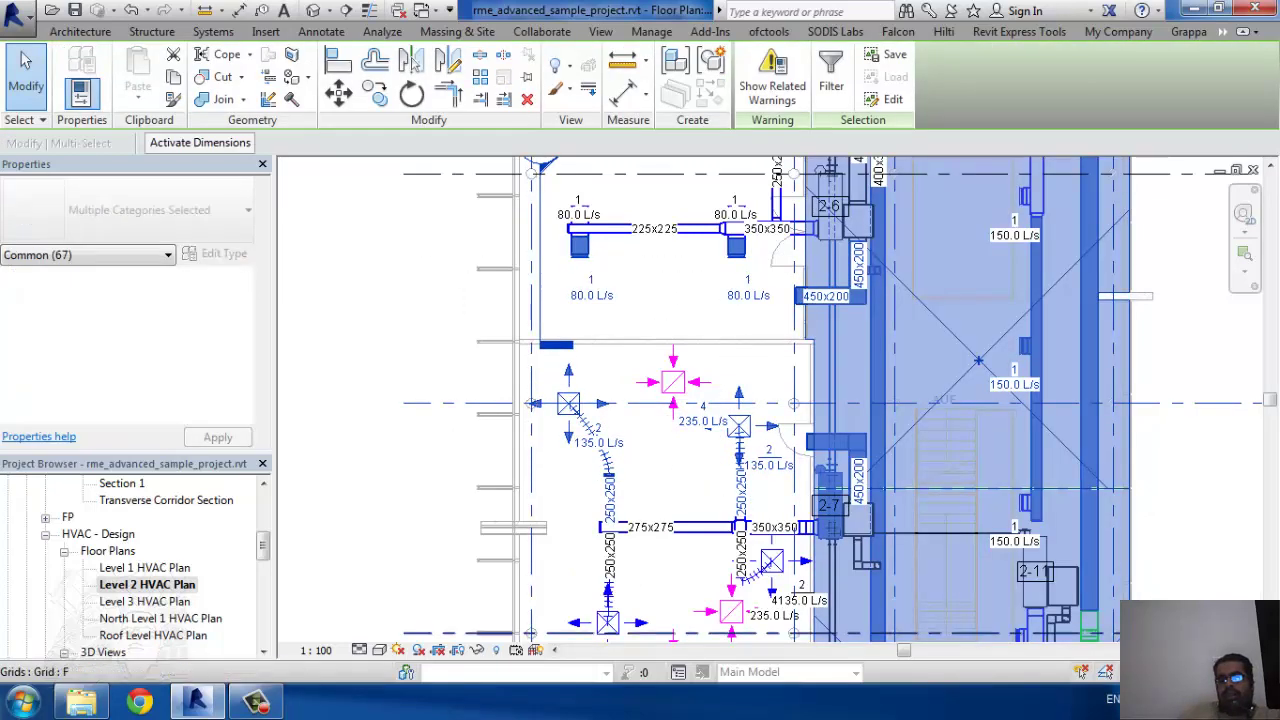
left_click(831, 75)
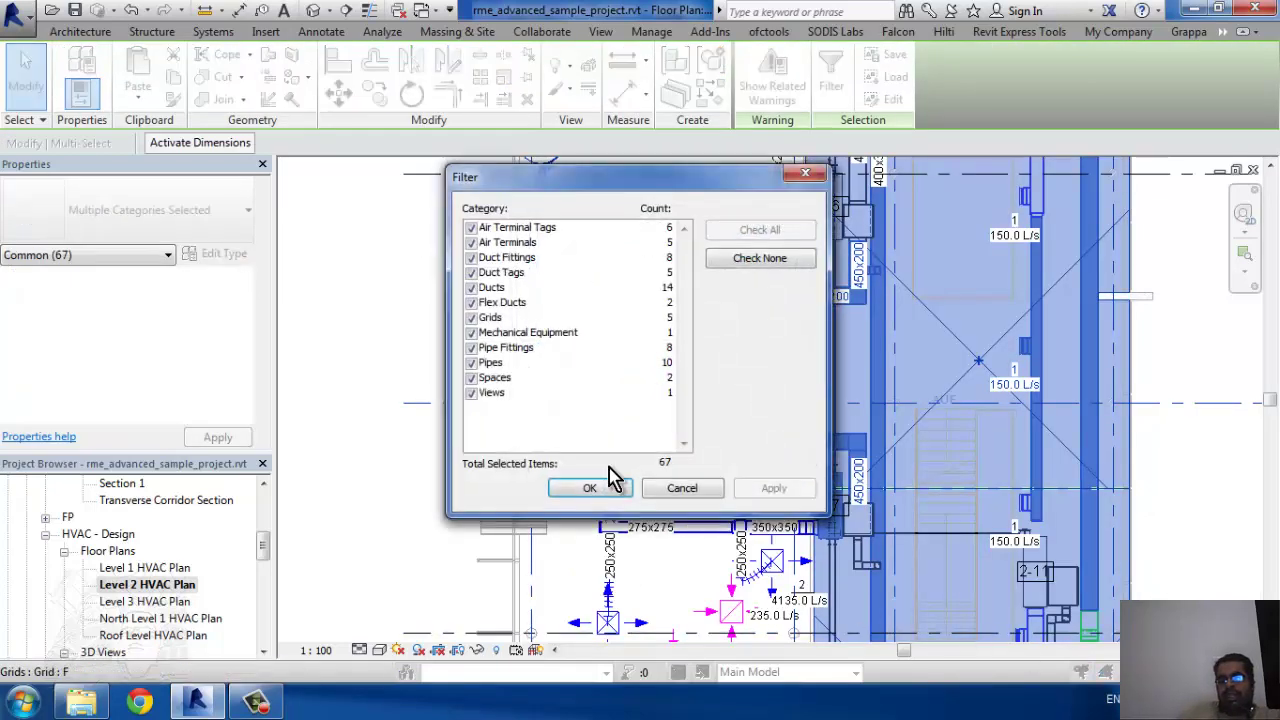
left_click(755, 280)
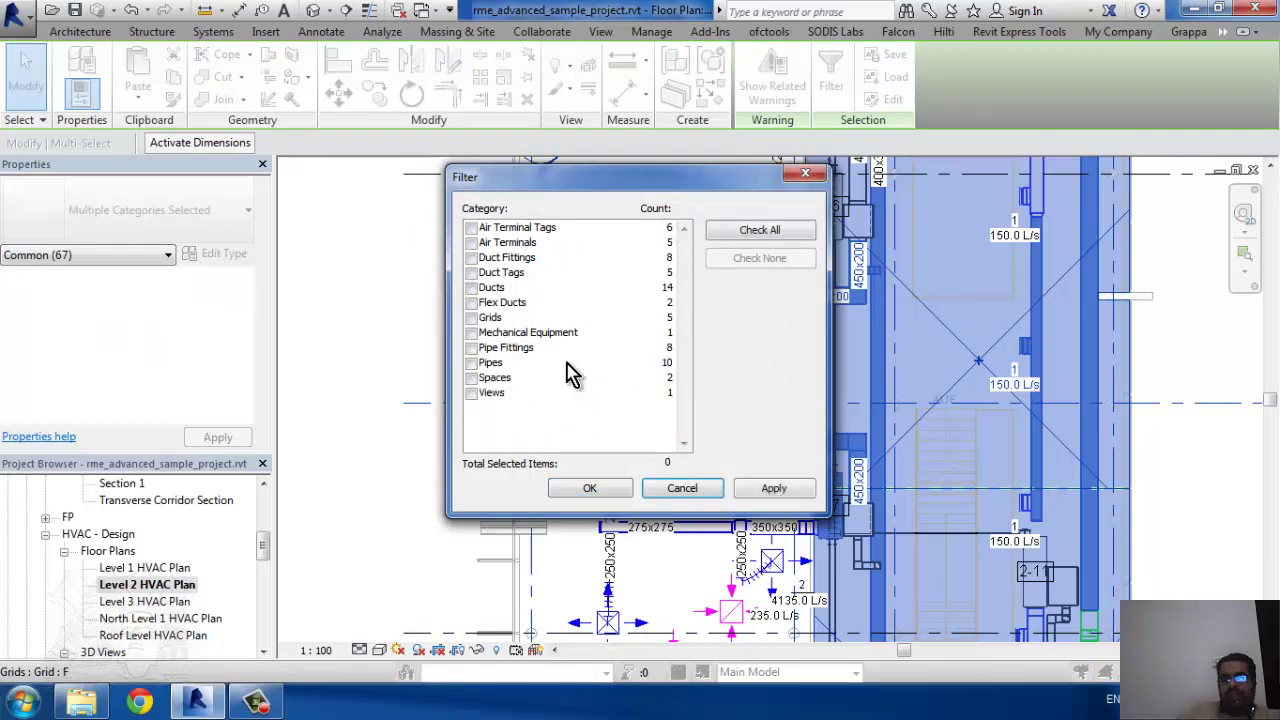
left_click(471, 364)
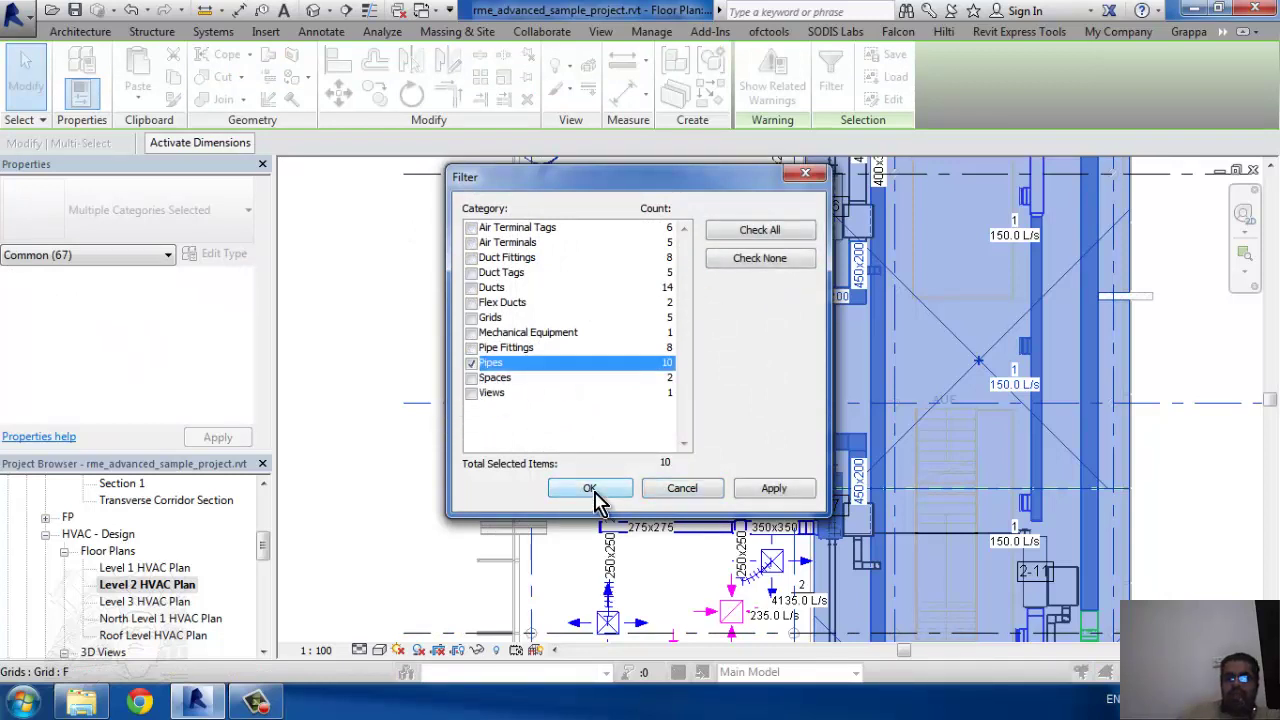
left_click(592, 489)
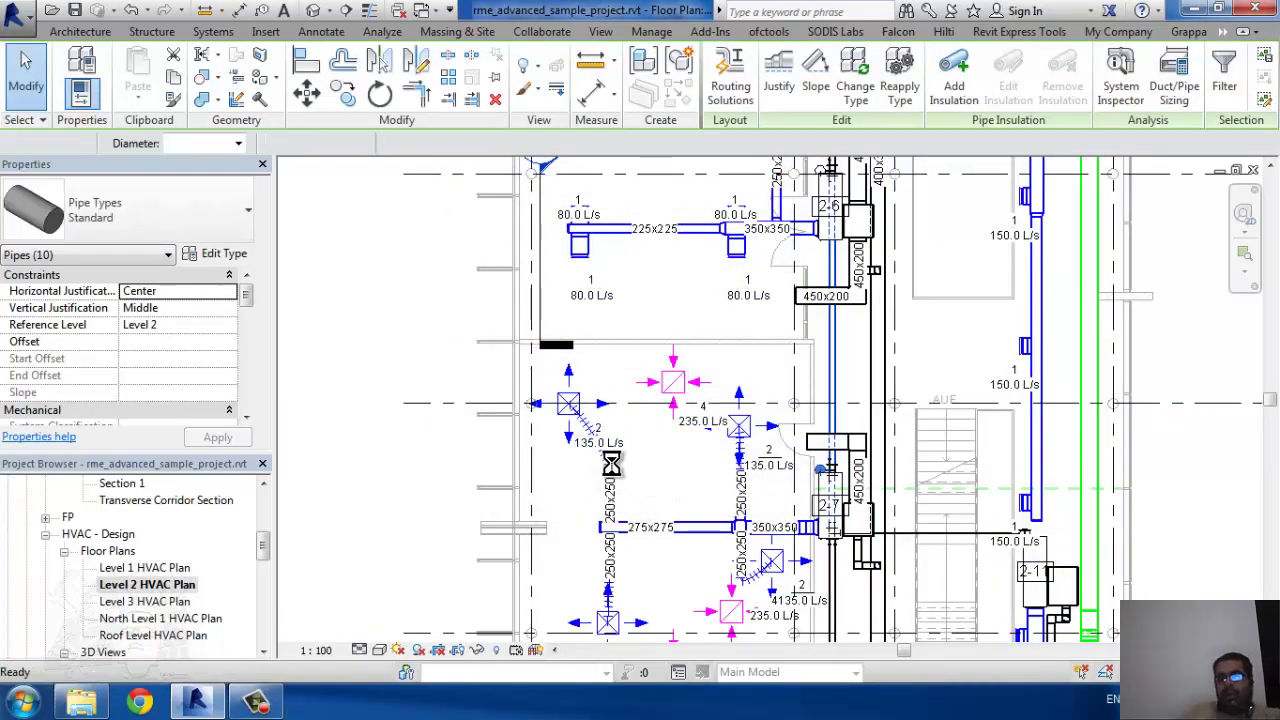
left_click(355, 484)
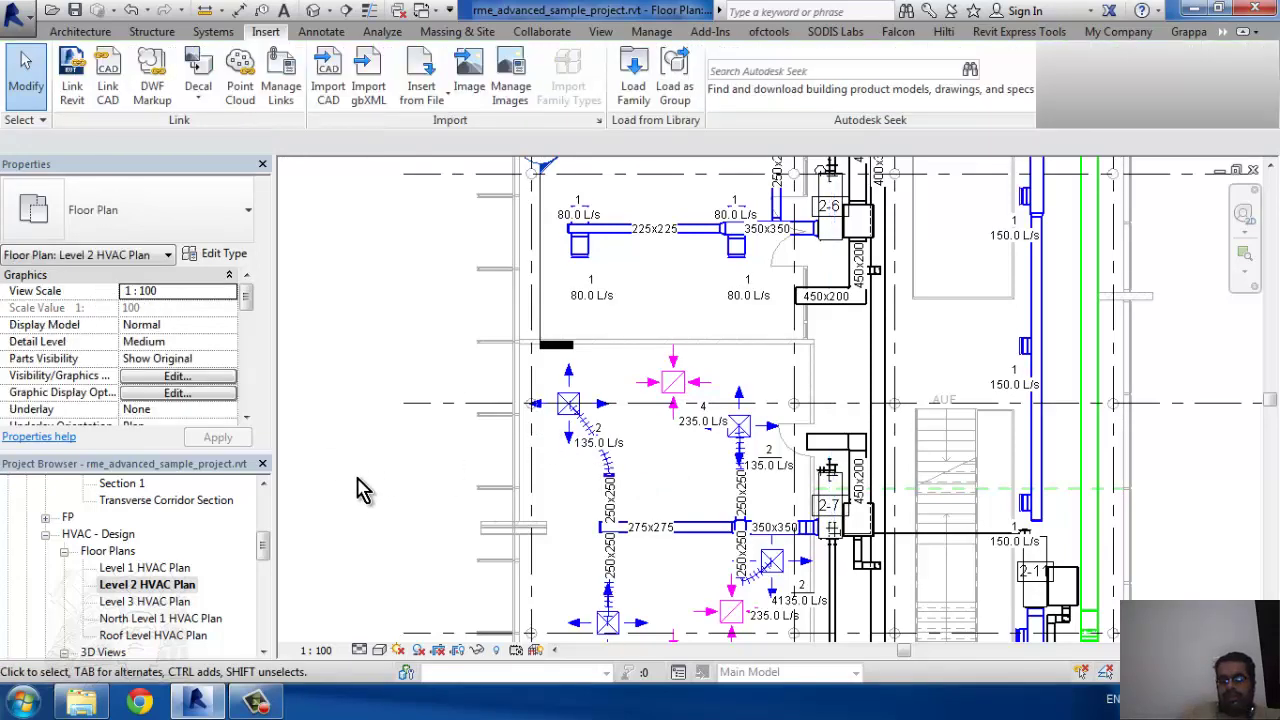
Step: Zoom out and use Split Segment twice on the west section line to add two offset jogs
scroll(512, 425, "down", 1)
scroll(708, 490, "down", 1)
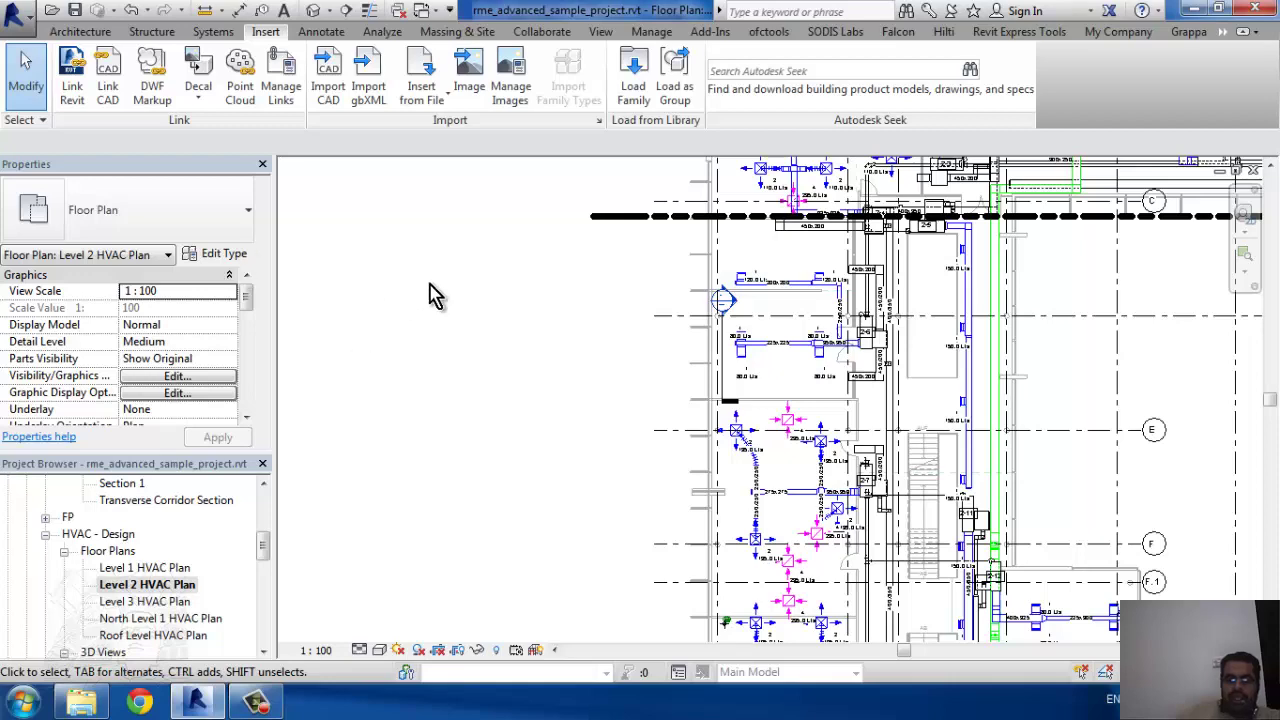
scroll(490, 332, "down", 1)
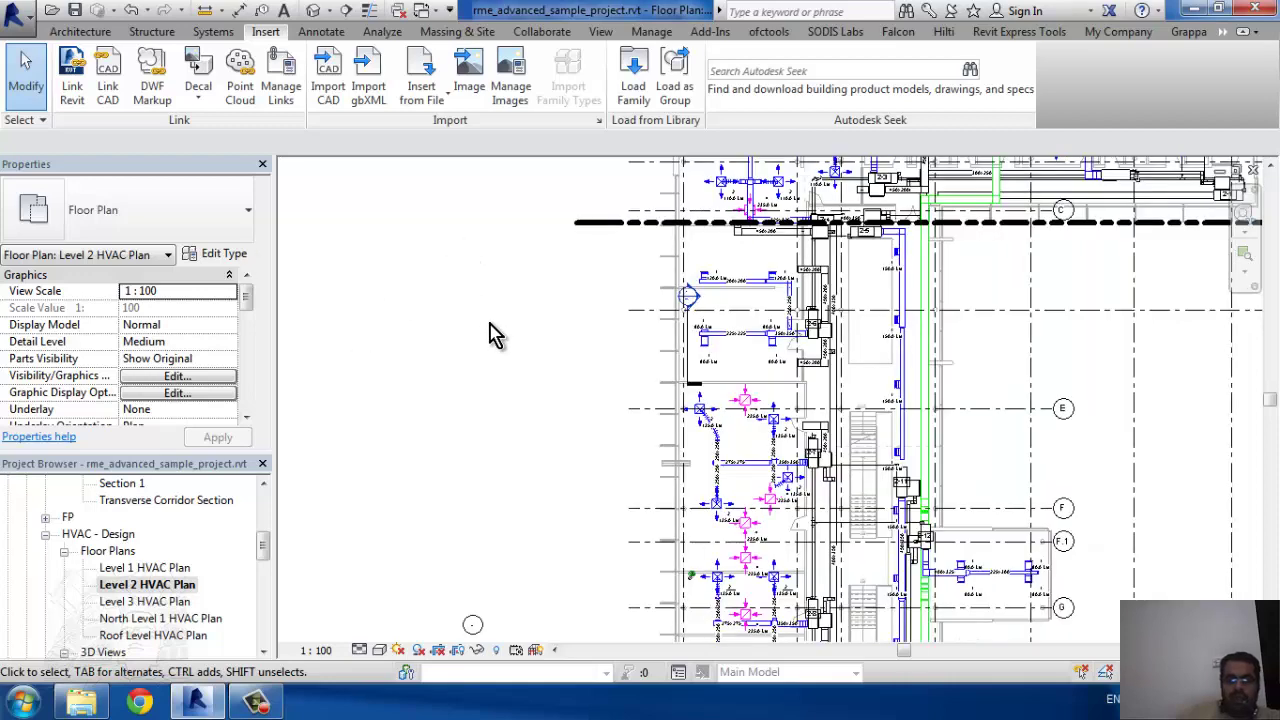
scroll(485, 530, "down", 2)
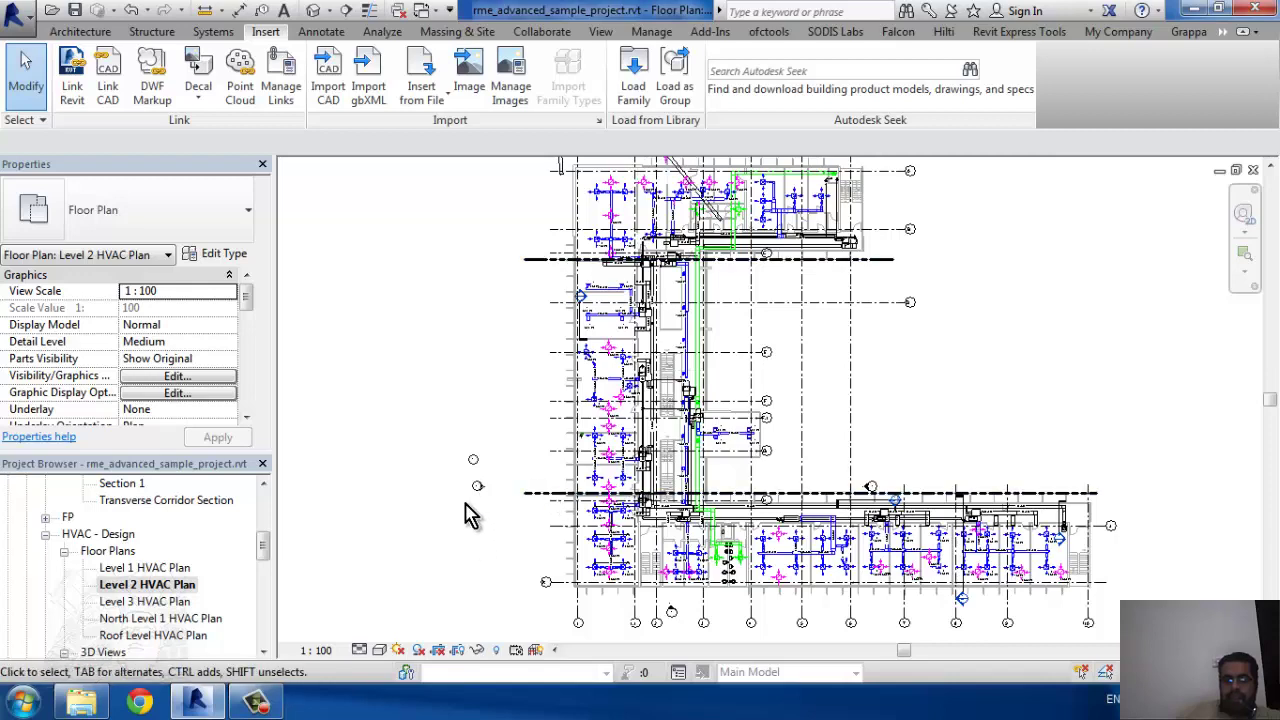
left_click(482, 492)
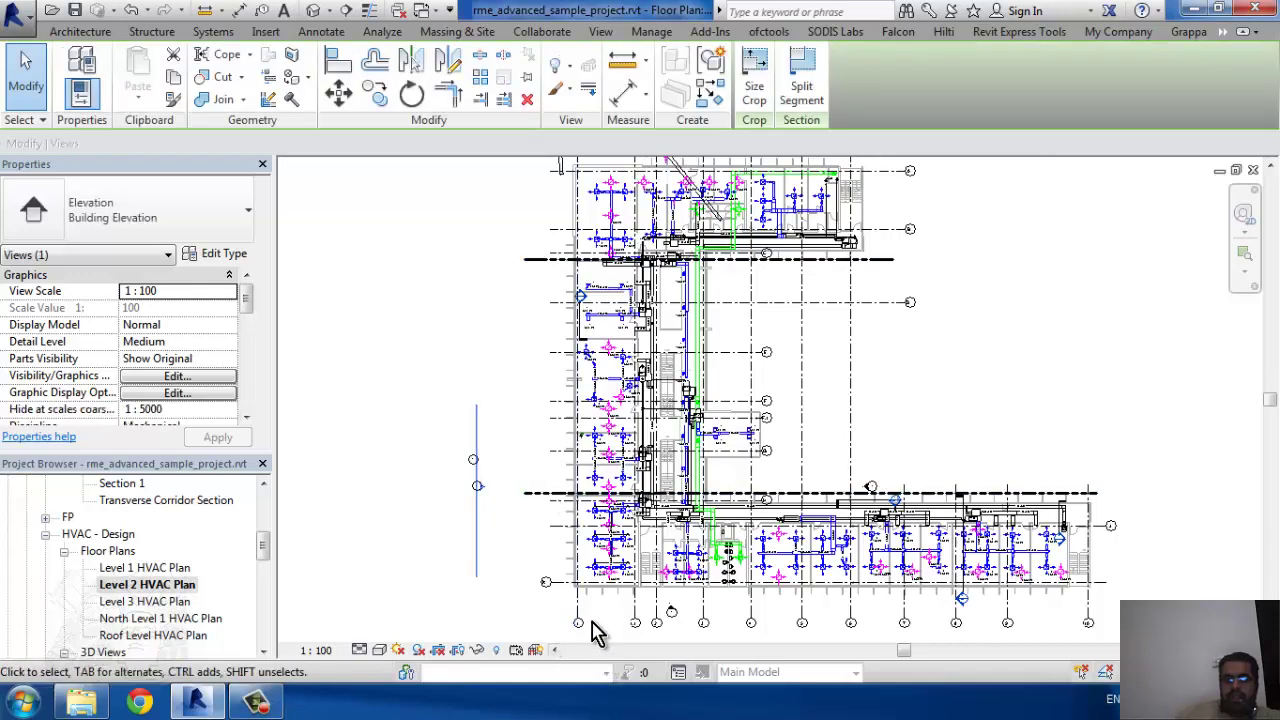
left_click(801, 90)
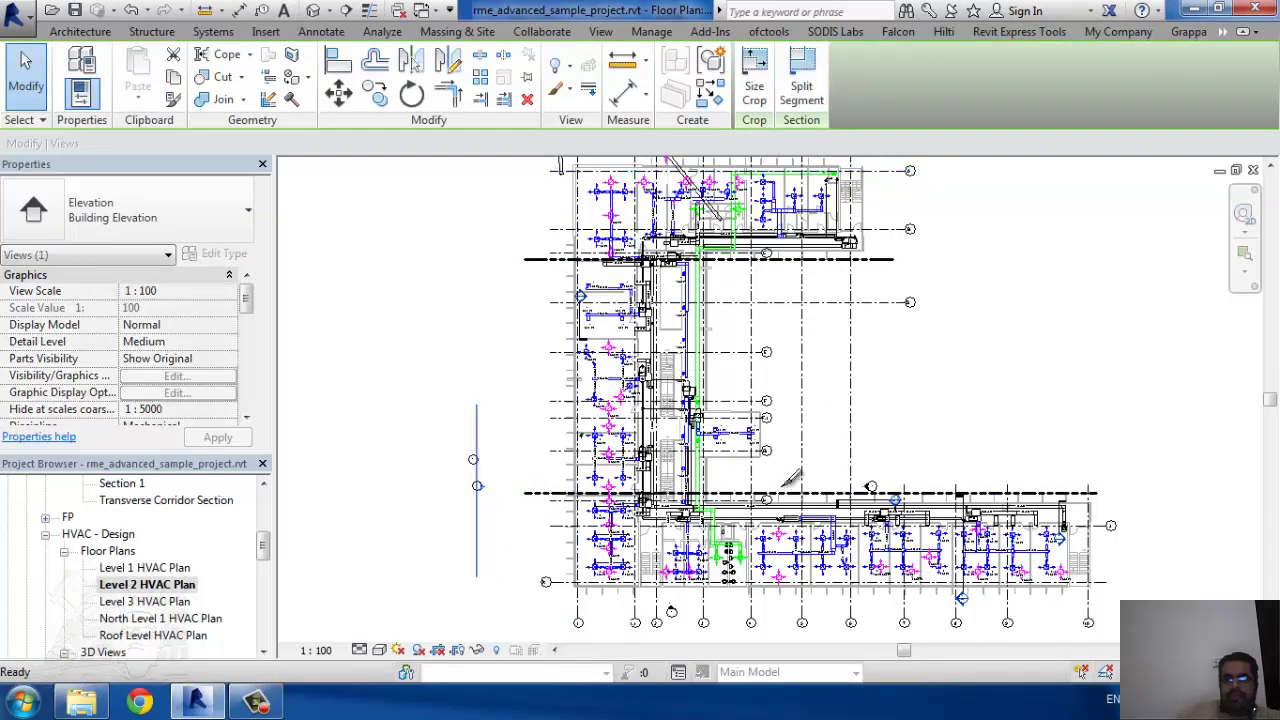
left_click(477, 494)
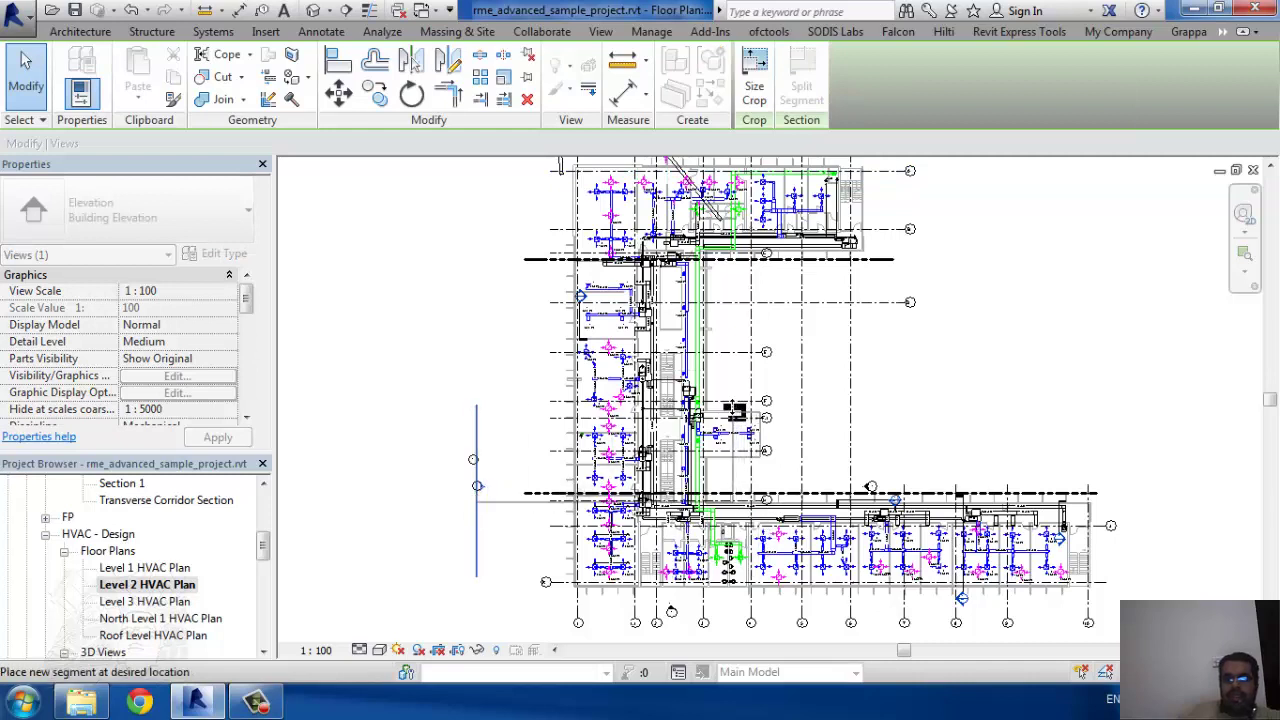
left_click(738, 428)
left_click(740, 430)
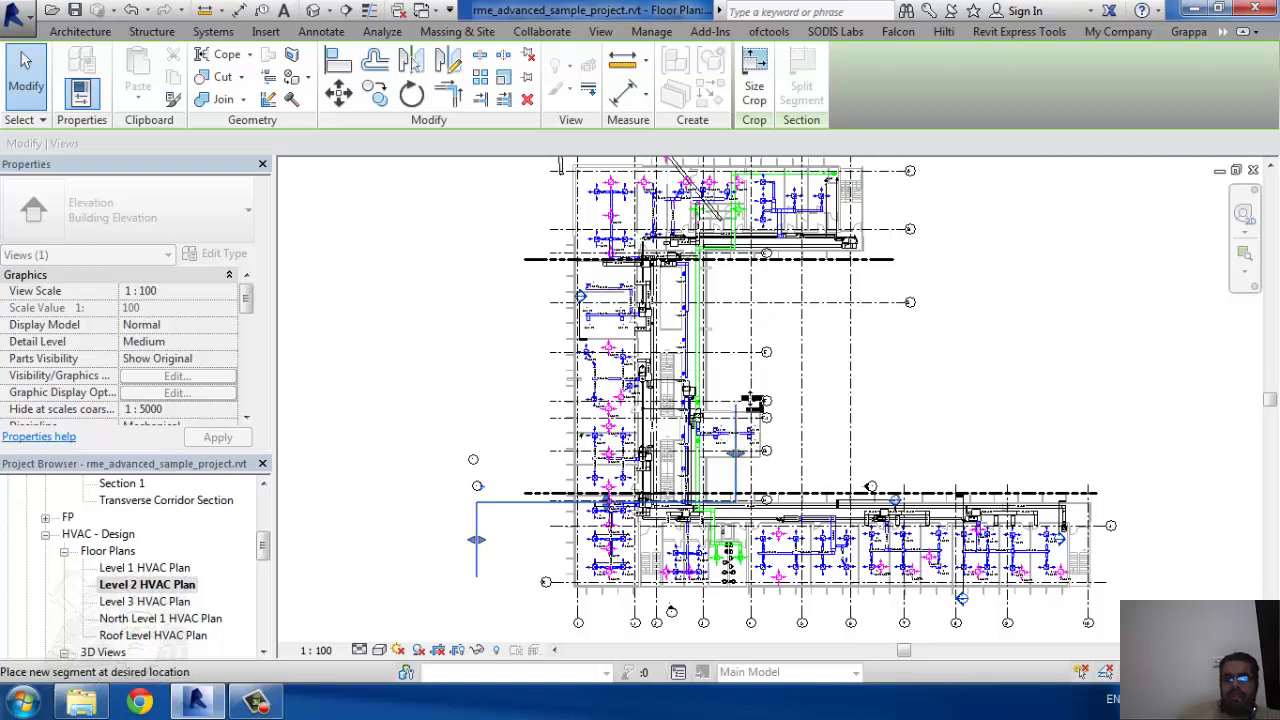
left_click(546, 364)
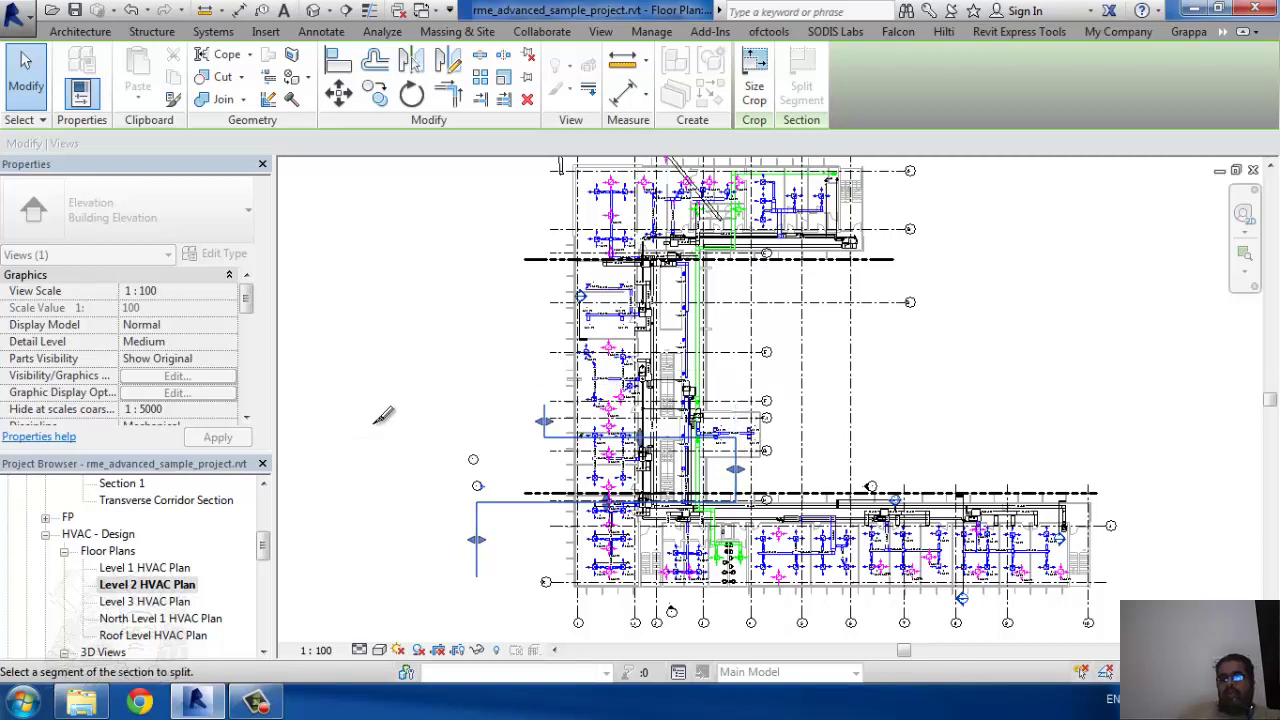
key("Escape")
key("Escape")
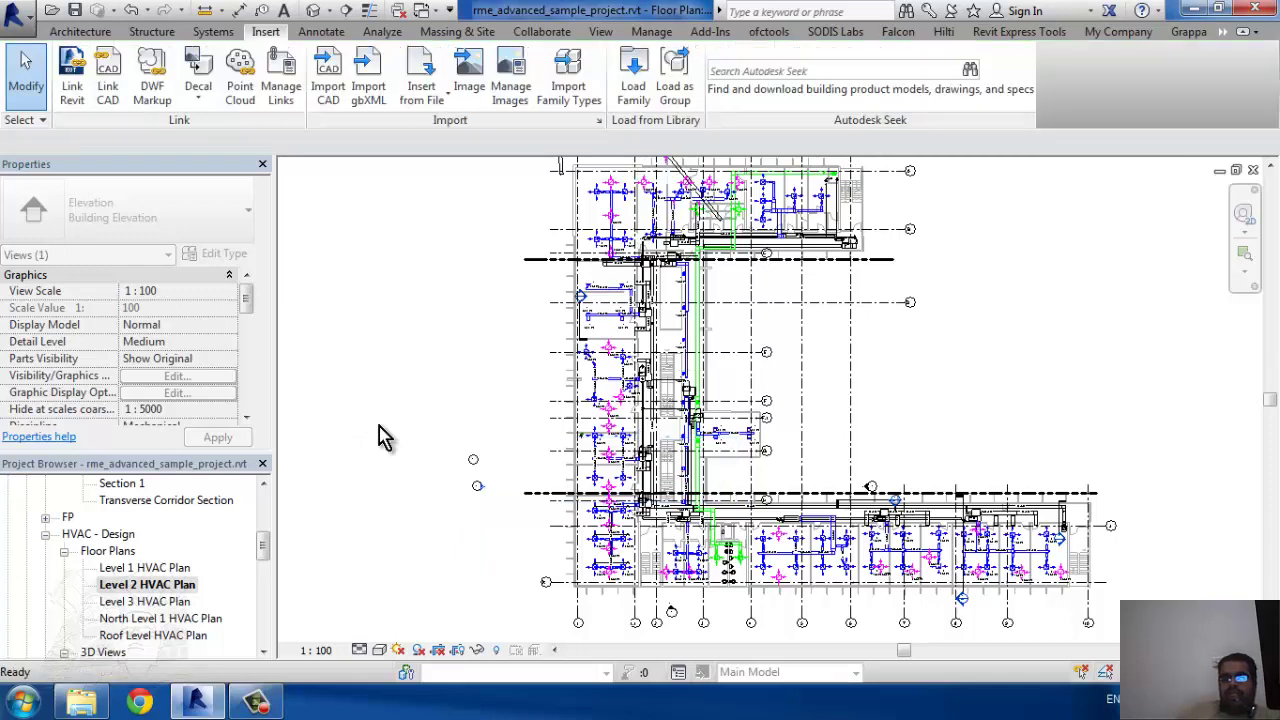
left_click(392, 440)
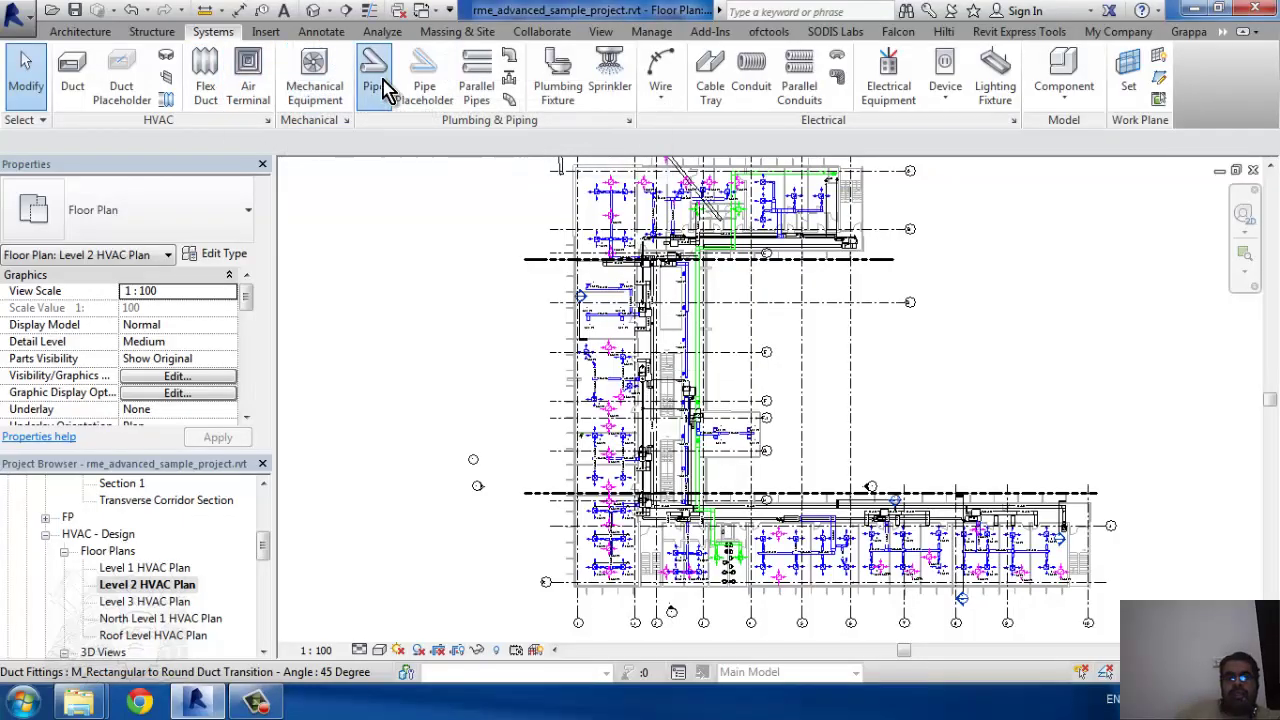
left_click(373, 80)
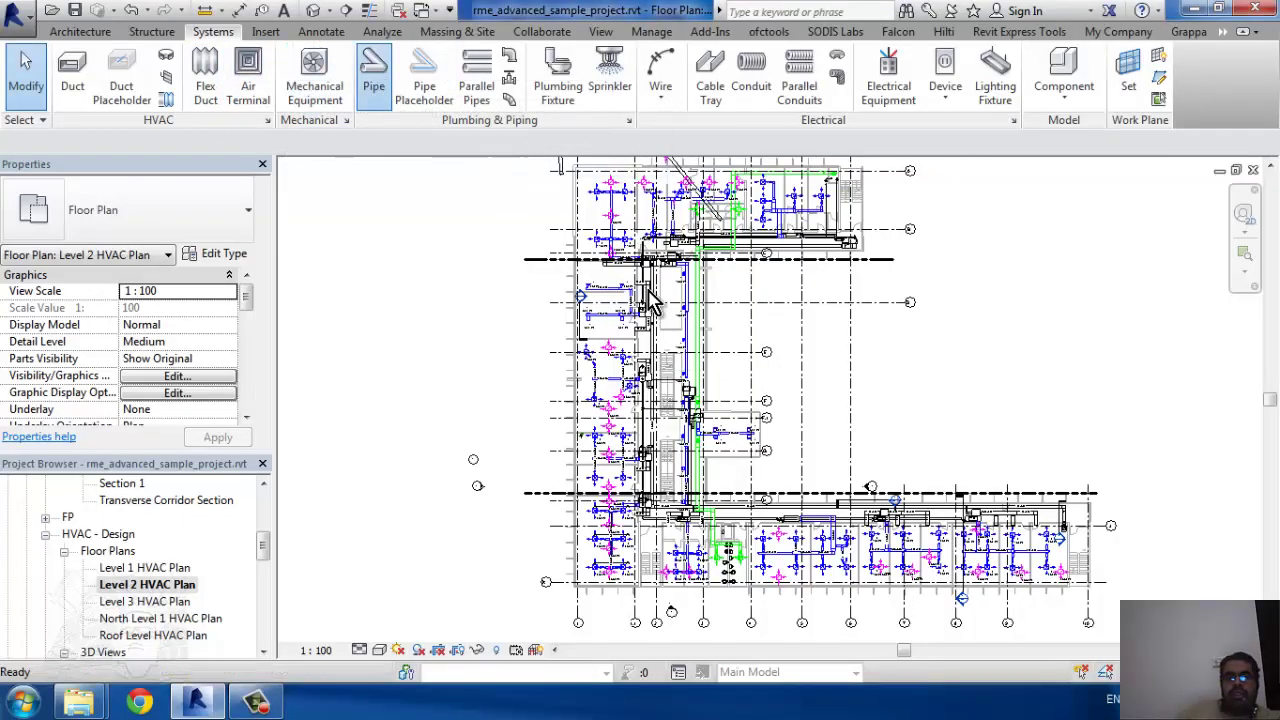
left_click(215, 256)
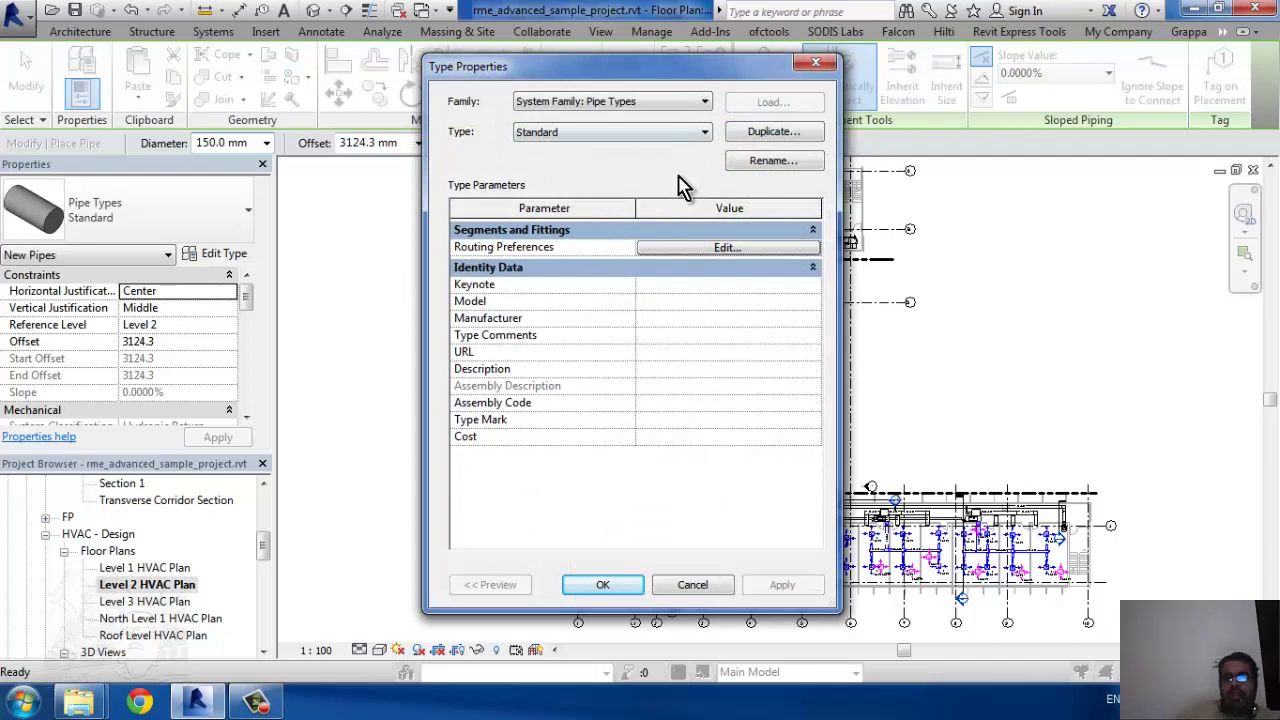
left_click(700, 250)
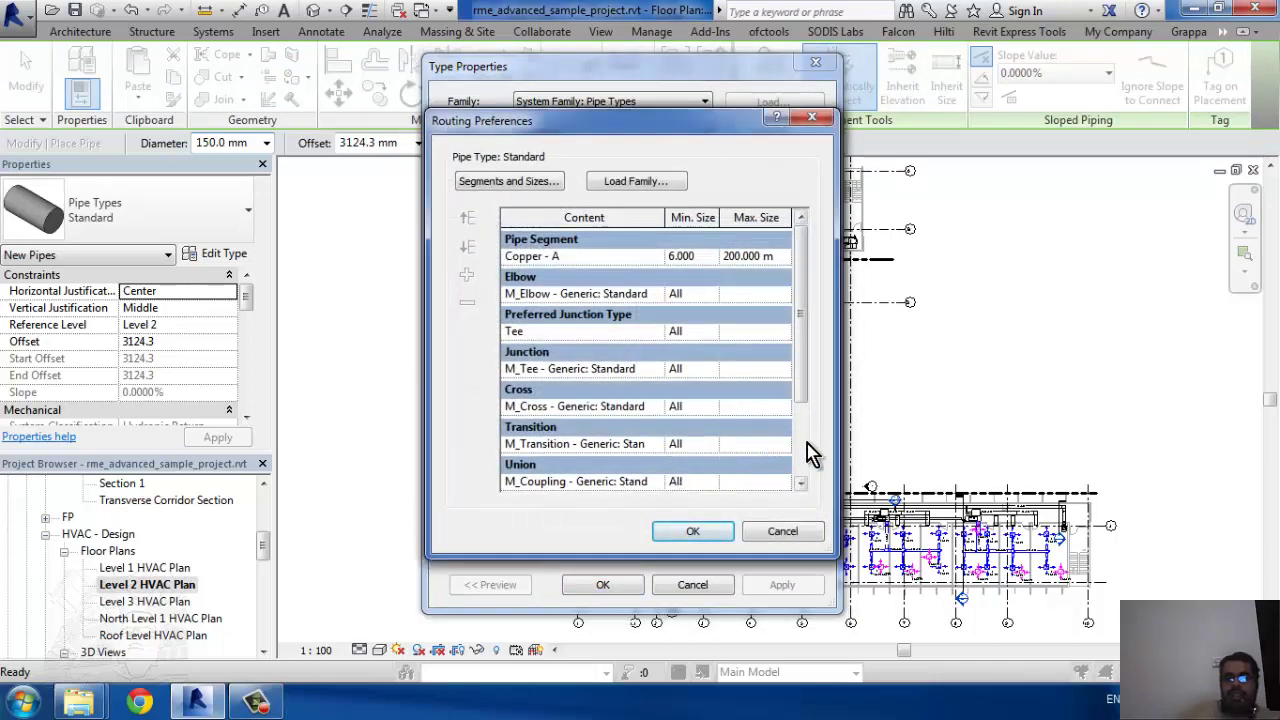
left_click(800, 452)
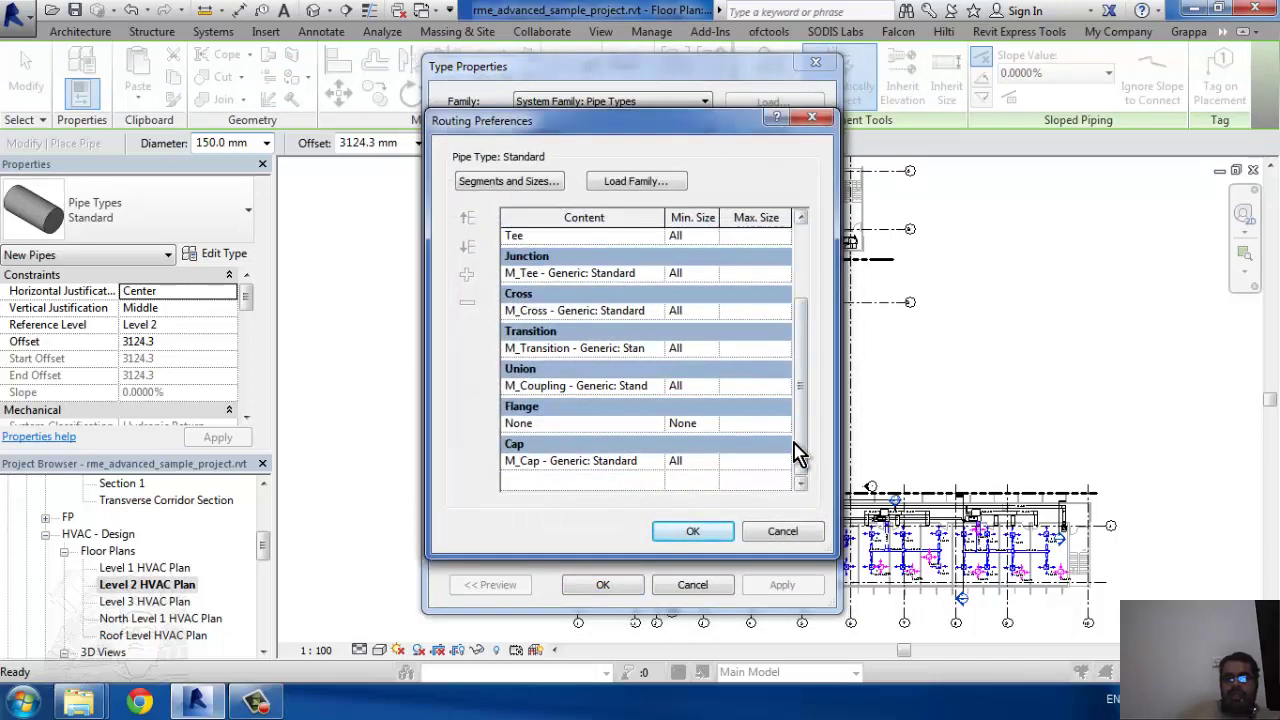
left_click(655, 463)
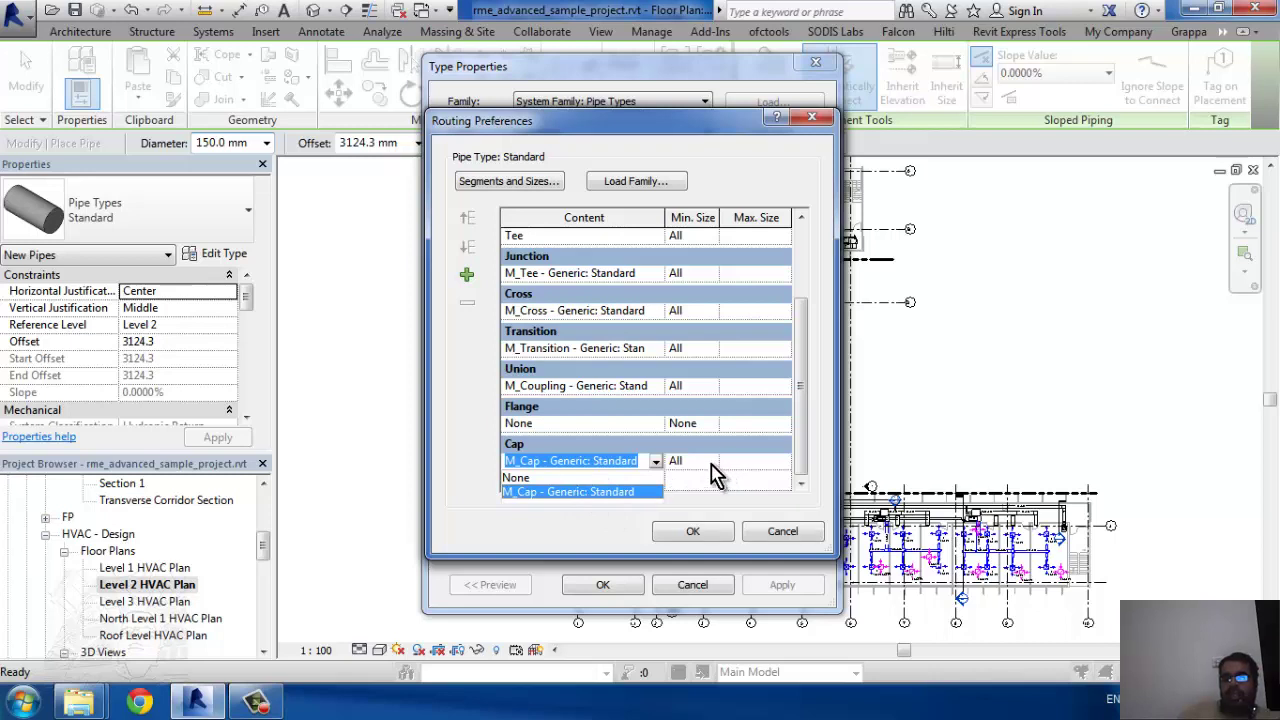
left_click(710, 471)
left_click(712, 464)
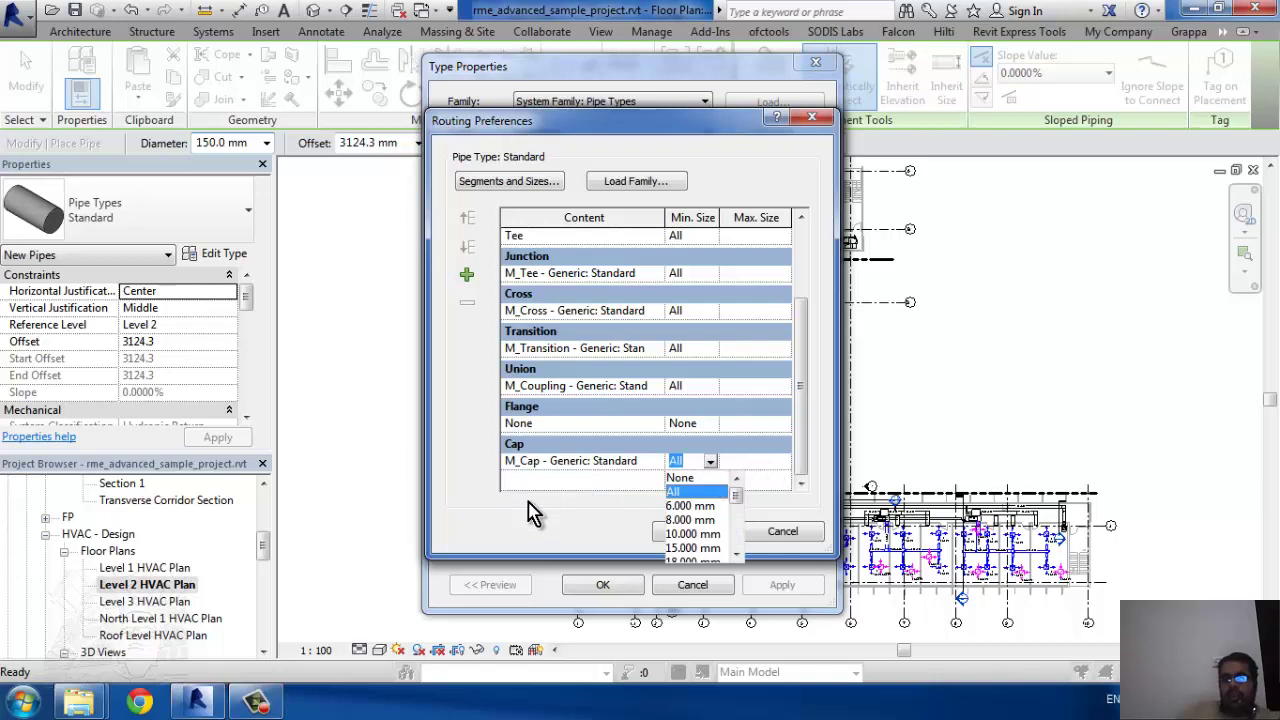
left_click(590, 515)
left_click(660, 531)
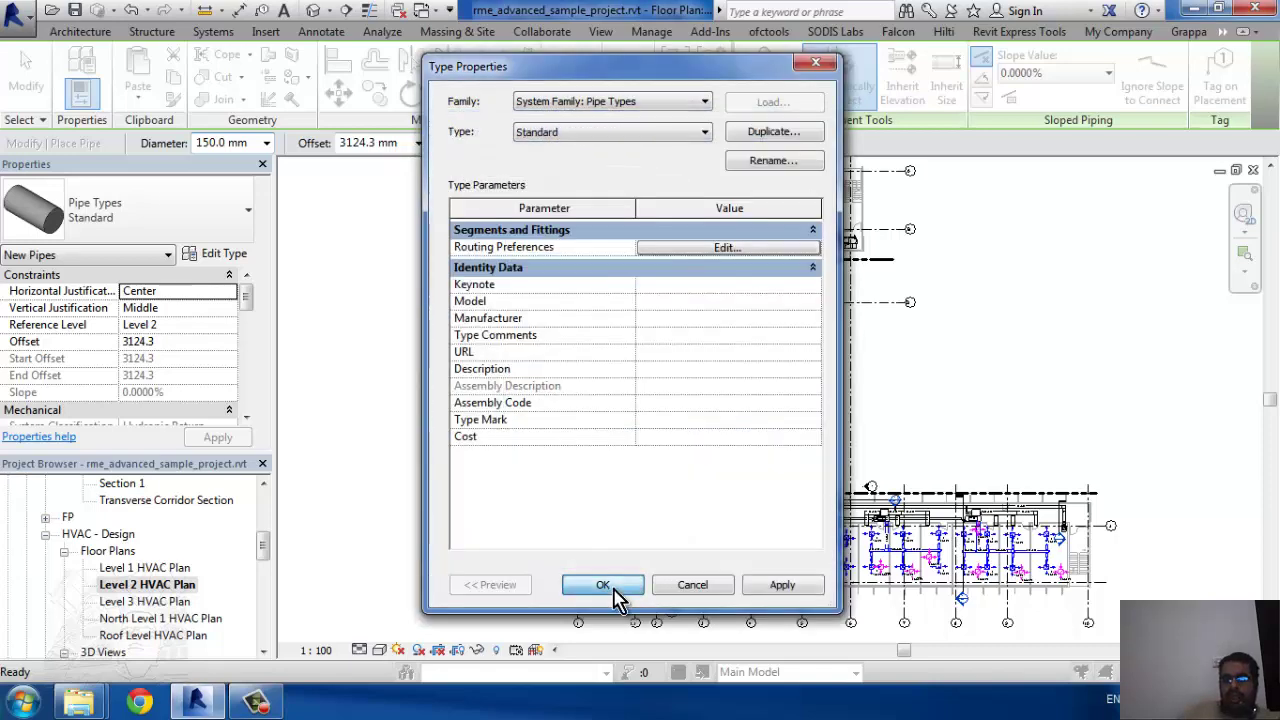
left_click(603, 586)
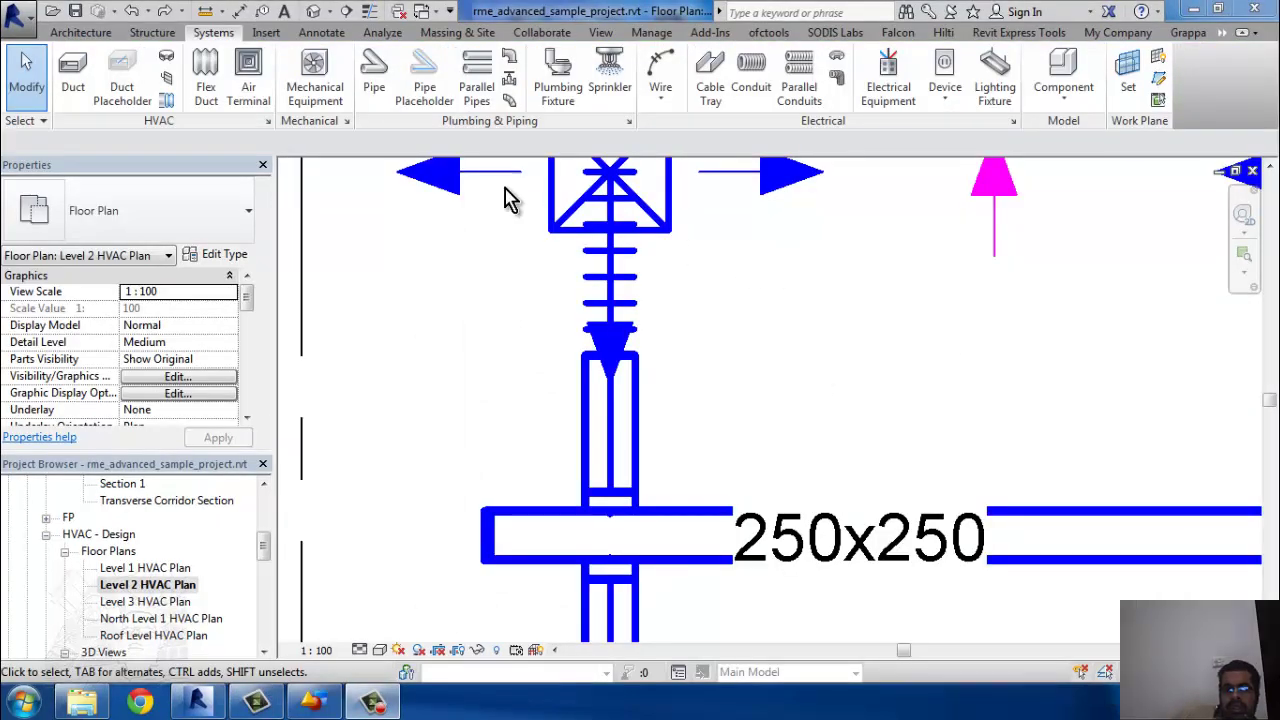
Step: Place an M_Supply Diffuser - Sidewall 450 x 200 on the 250x250 duct with Air Terminal on Duct
left_click(257, 62)
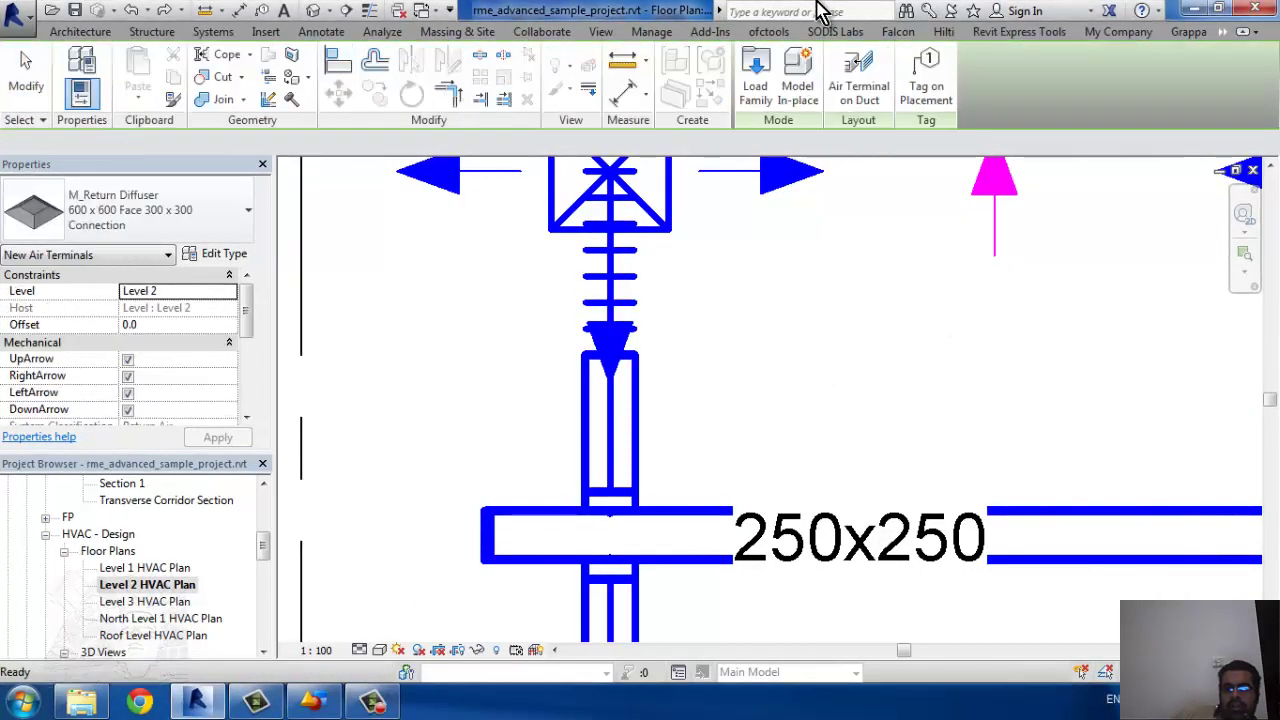
left_click(869, 92)
left_click(150, 210)
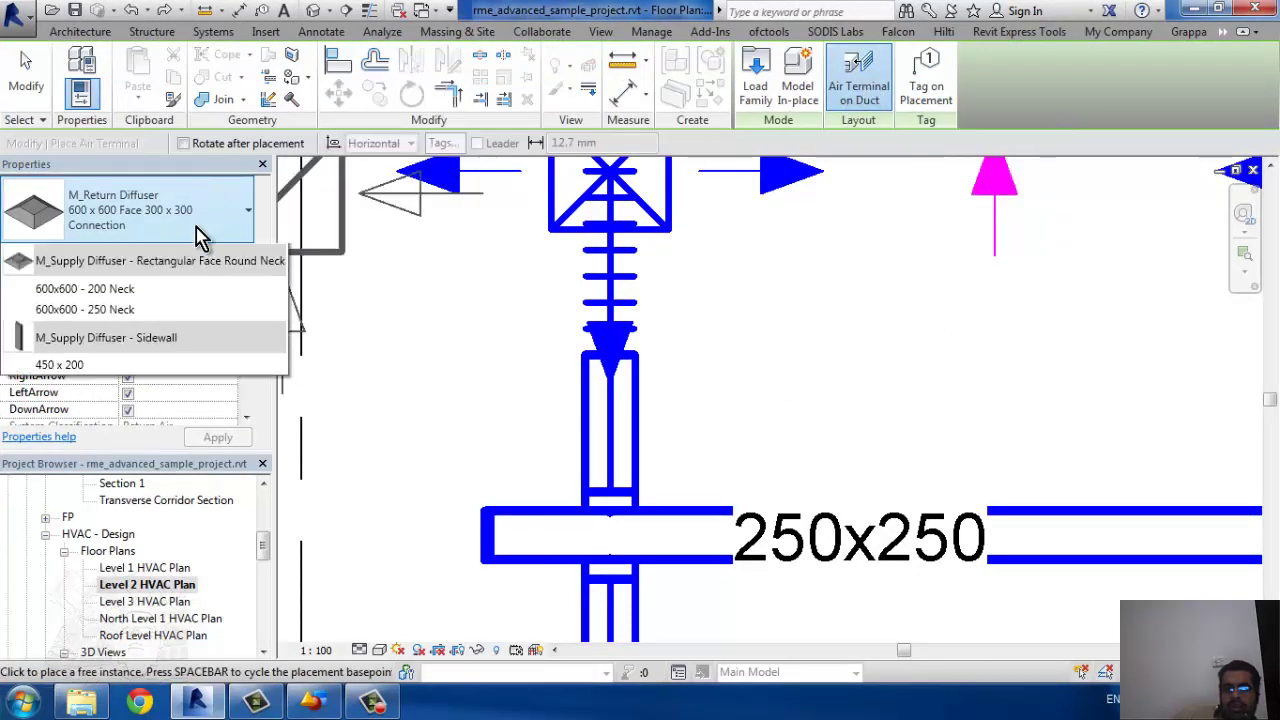
left_click(117, 595)
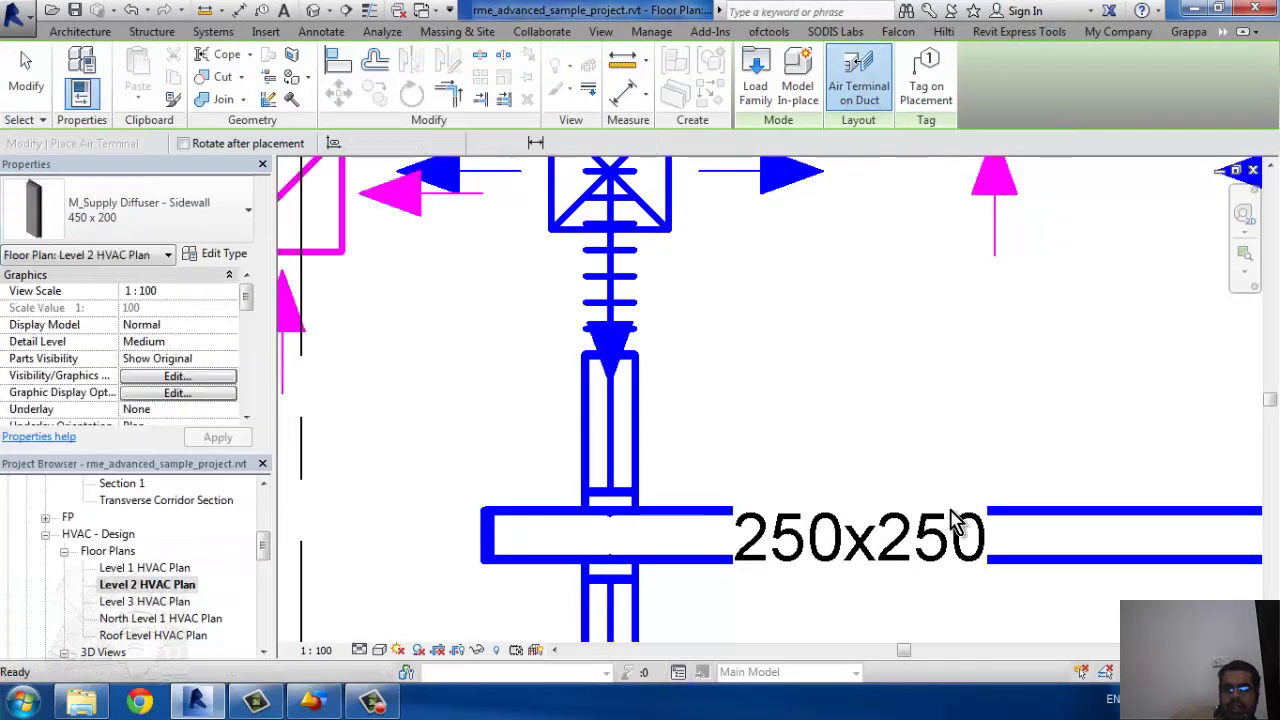
left_click(1092, 507)
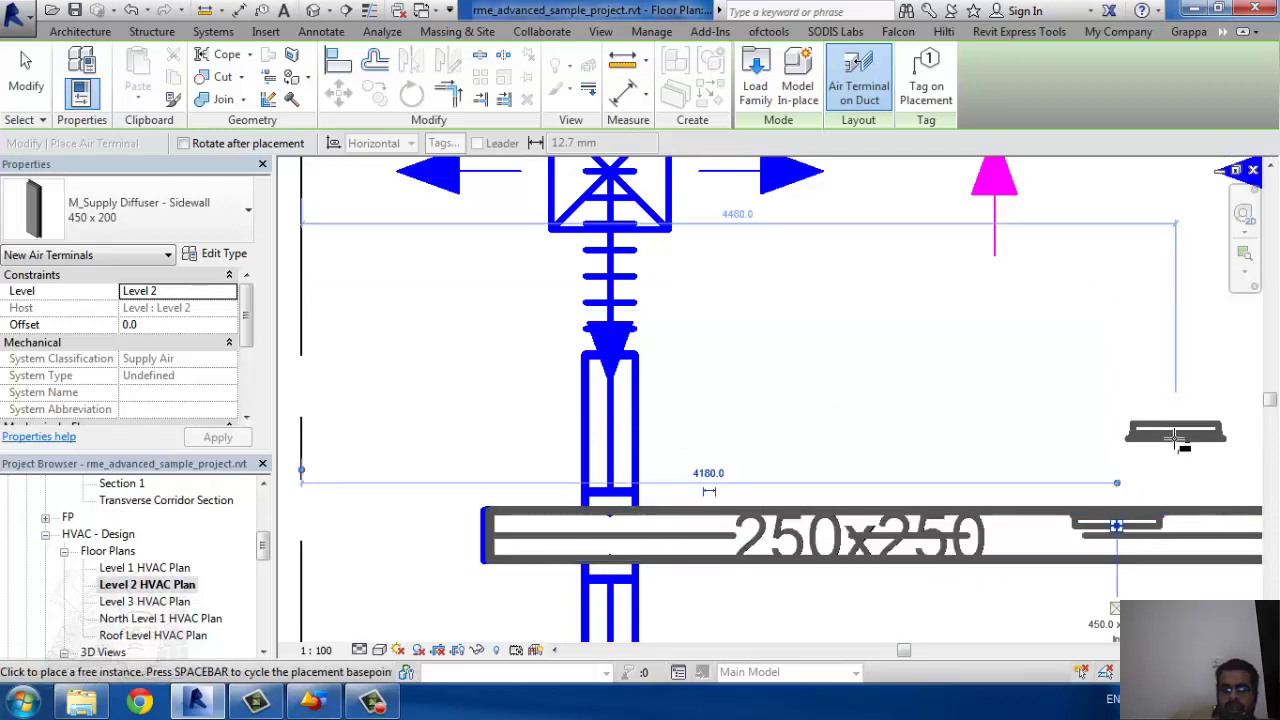
Step: Tab-select the whole duct branch to check it, then clear the selection
key("Escape")
key("Escape")
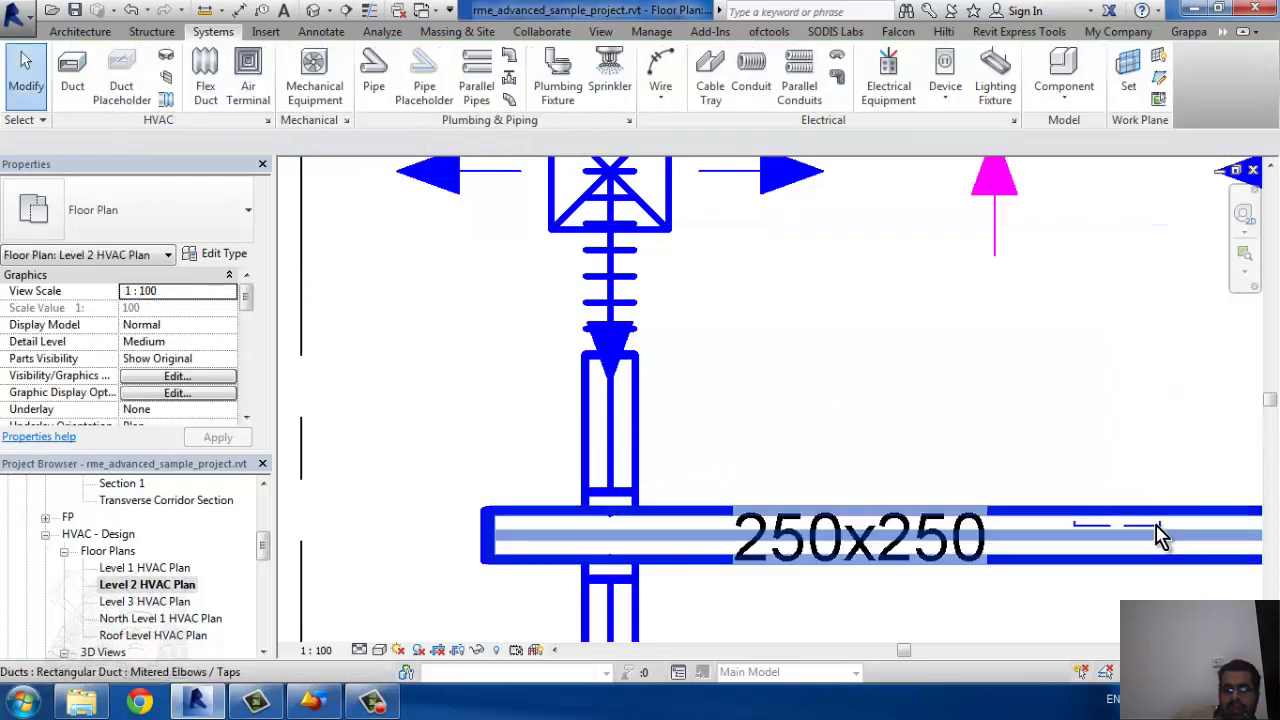
key("Tab")
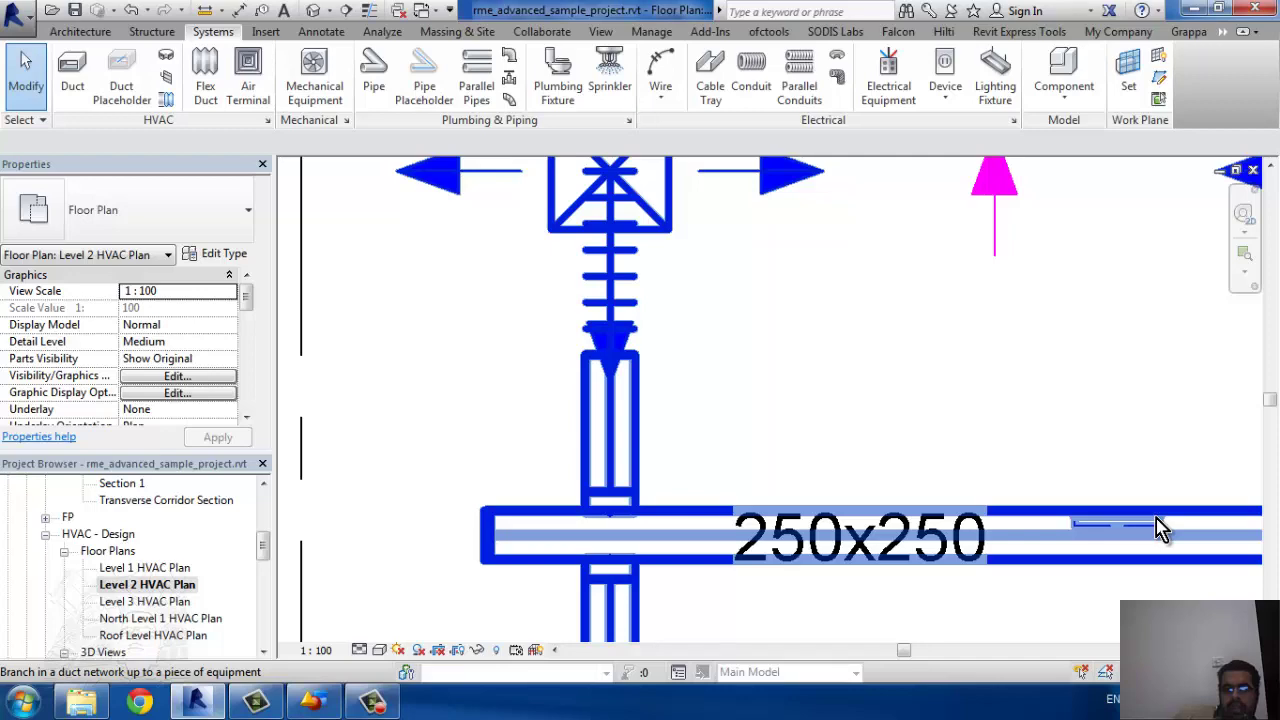
left_click(1158, 528)
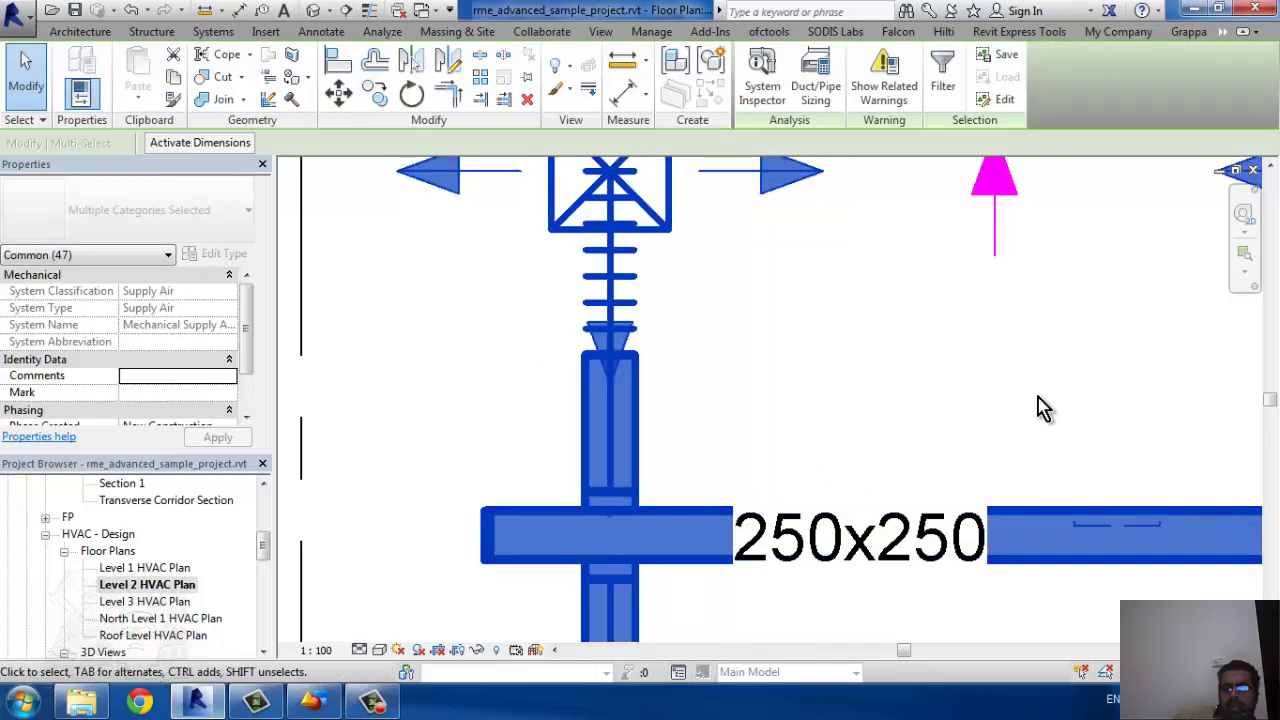
key("Escape")
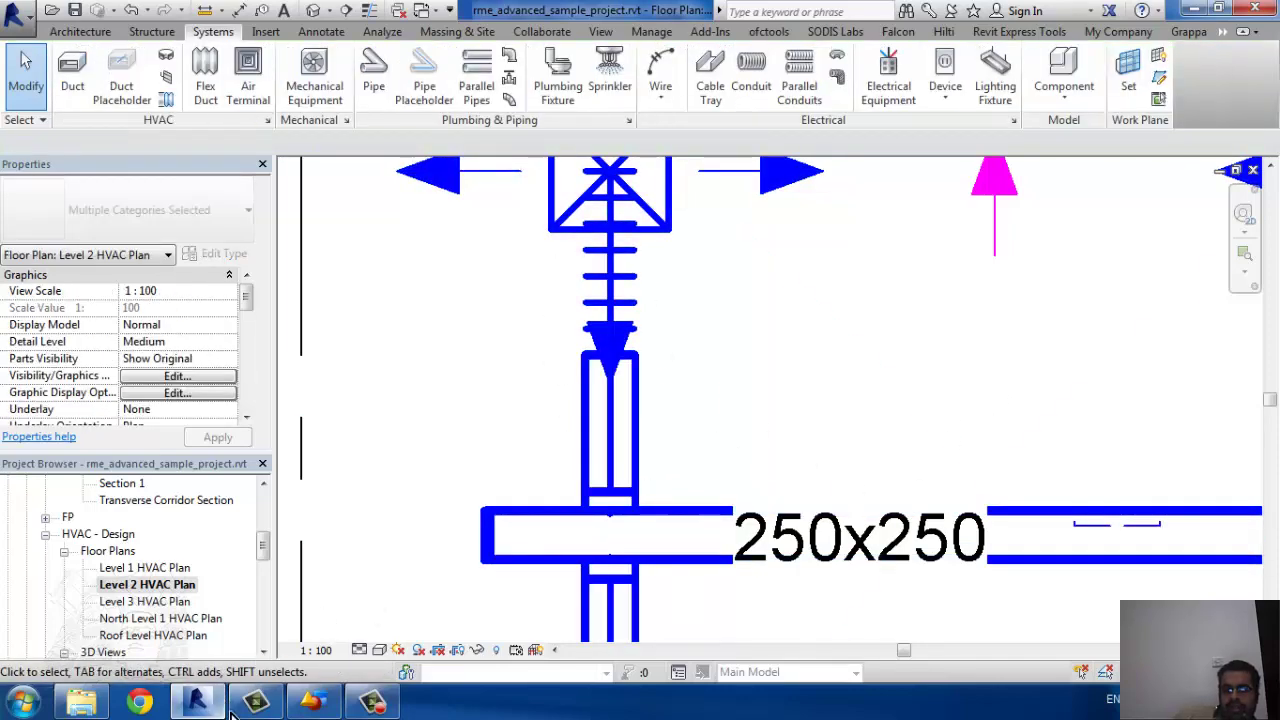